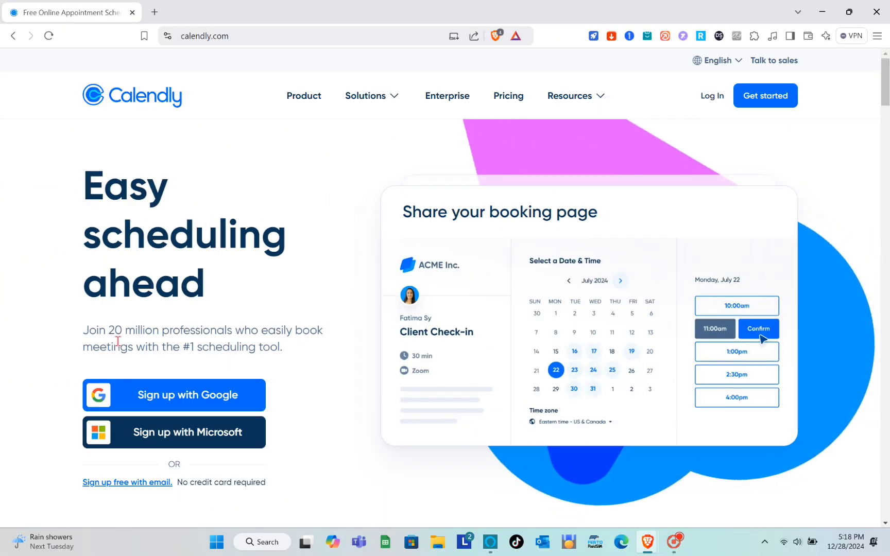
# Step: Load the calendly.com website and look over its home page
pyautogui.click(251, 33)
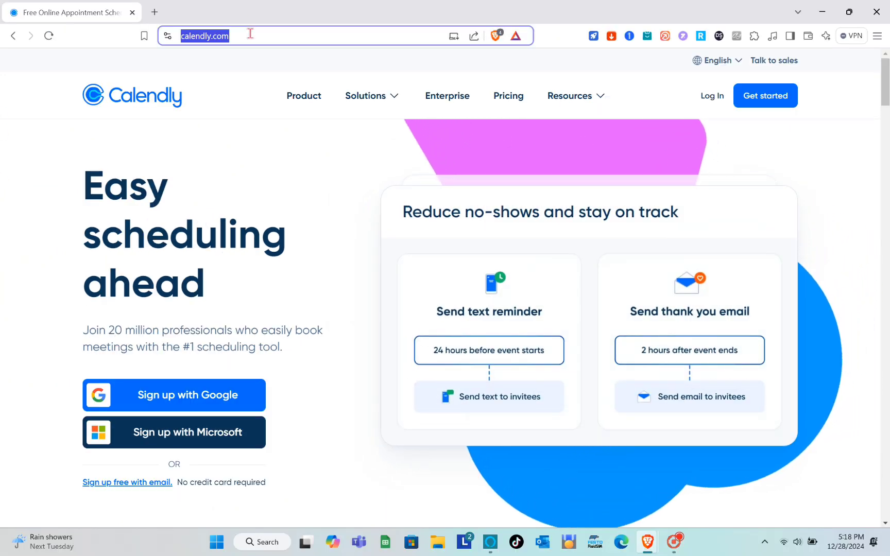
pyautogui.write('CAL')
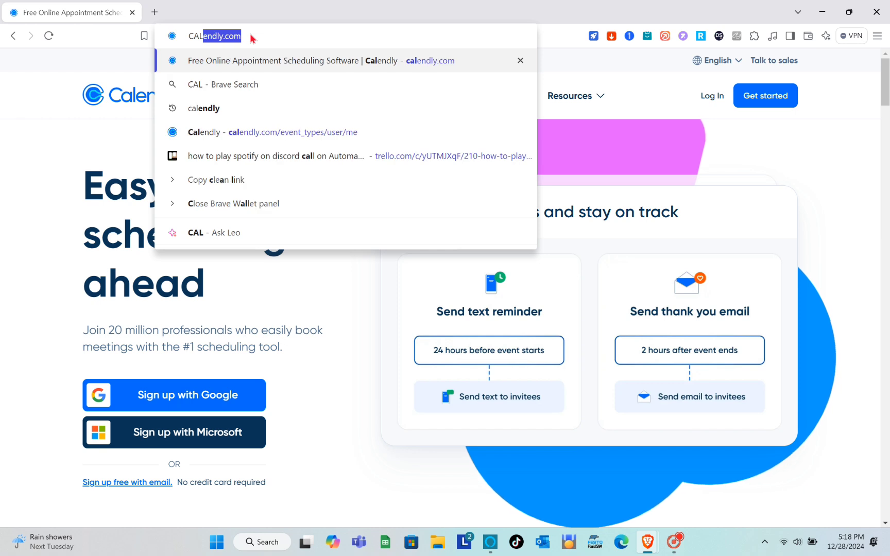
pyautogui.press('Right')
pyautogui.press('BackSpace')
pyautogui.press('BackSpace')
pyautogui.press('BackSpace')
pyautogui.press('BackSpace')
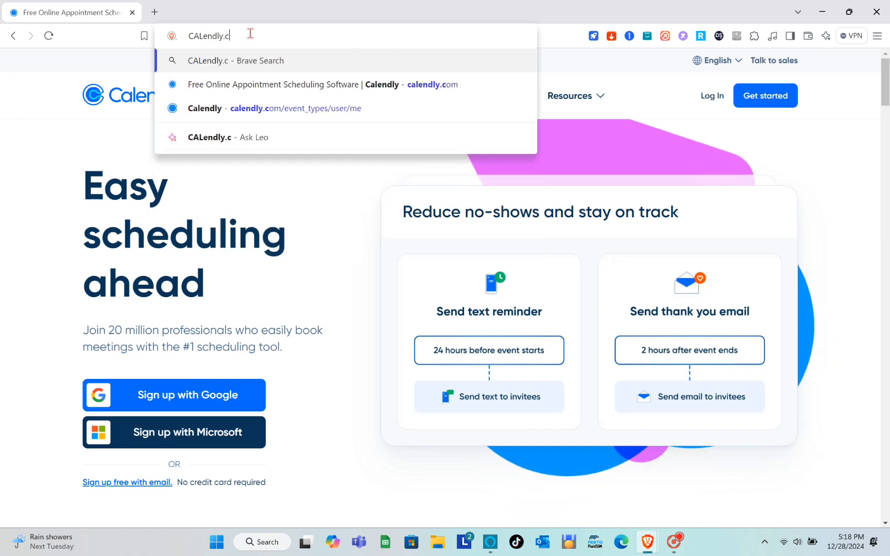
pyautogui.press('Return')
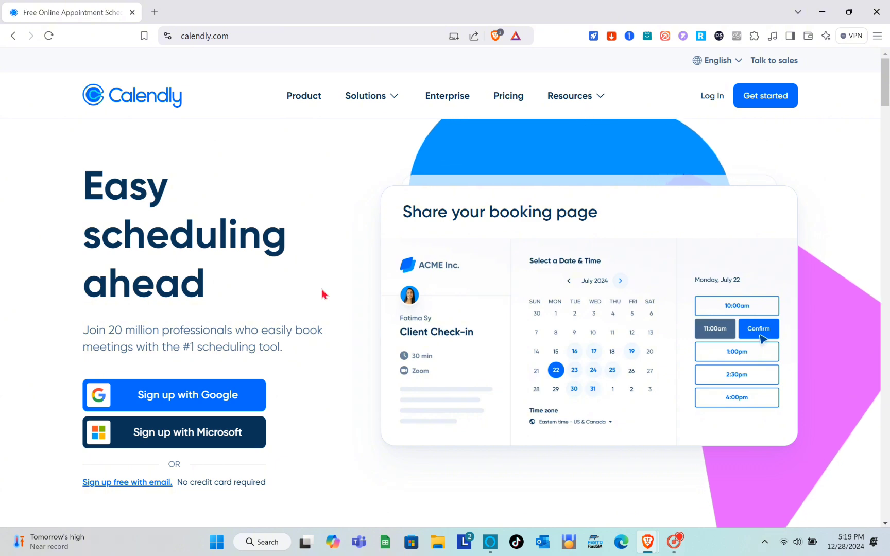
pyautogui.scroll(-1, 322, 294)
pyautogui.scroll(-3, 322, 294)
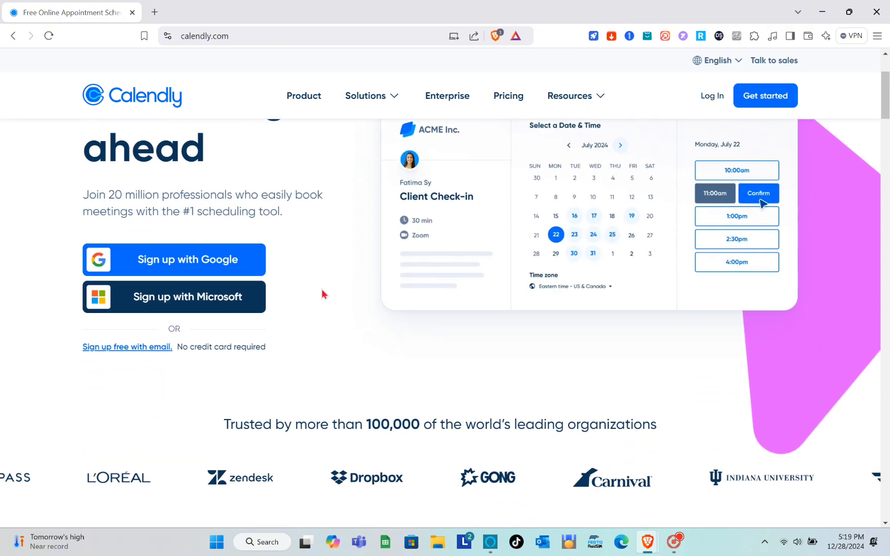
pyautogui.scroll(2, 321, 289)
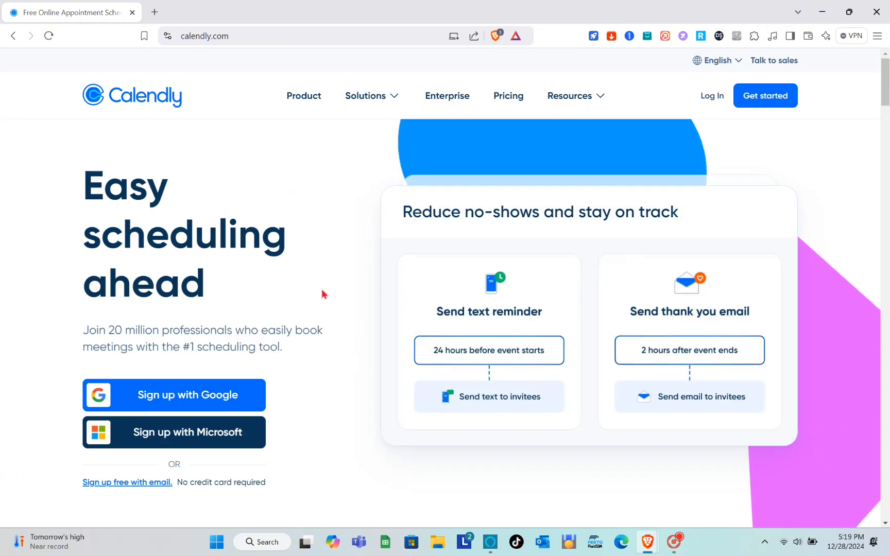
# Step: Open the Product page and examine its scheduling features, calendar connections and integrations
pyautogui.click(299, 101)
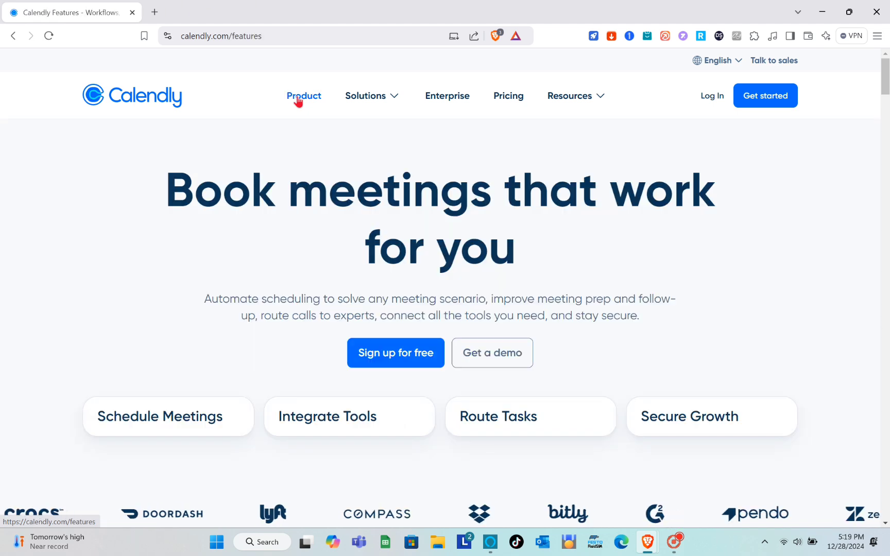
pyautogui.scroll(-2, 344, 277)
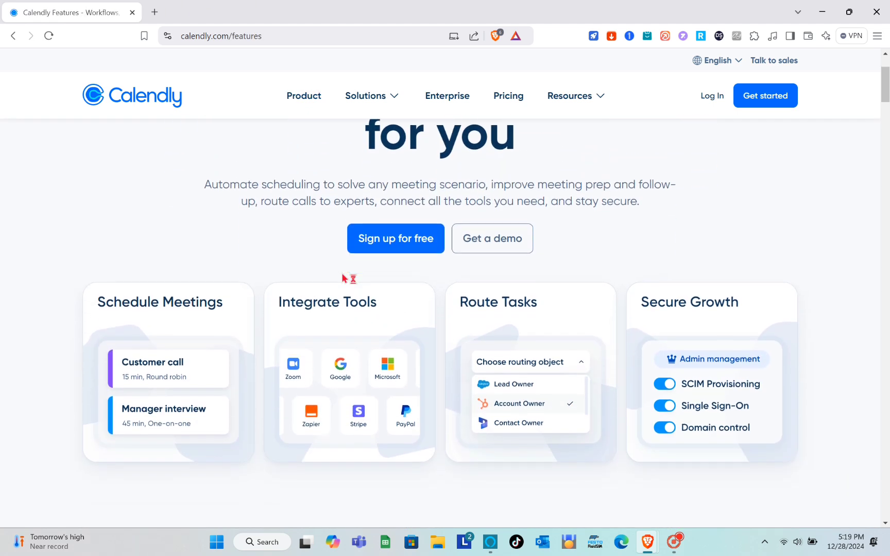
pyautogui.scroll(2, 344, 277)
pyautogui.scroll(-3, 349, 303)
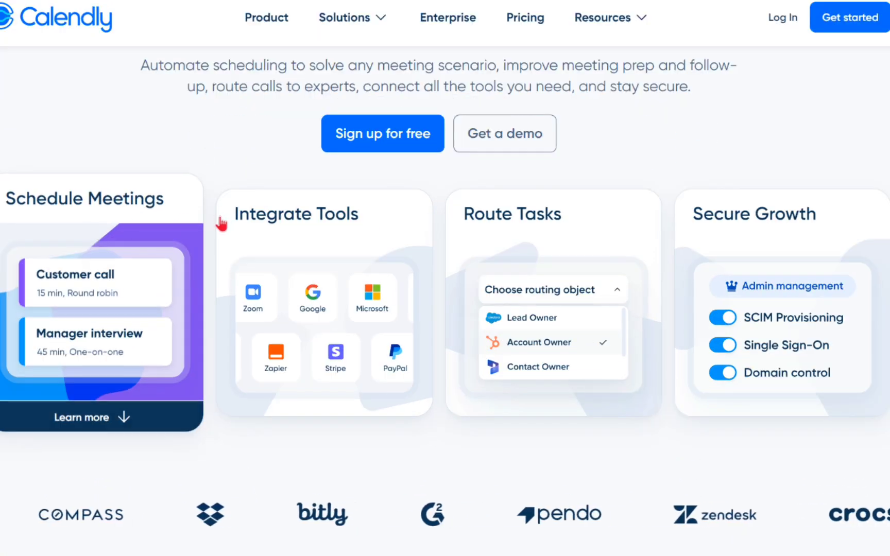
pyautogui.moveTo(314, 234)
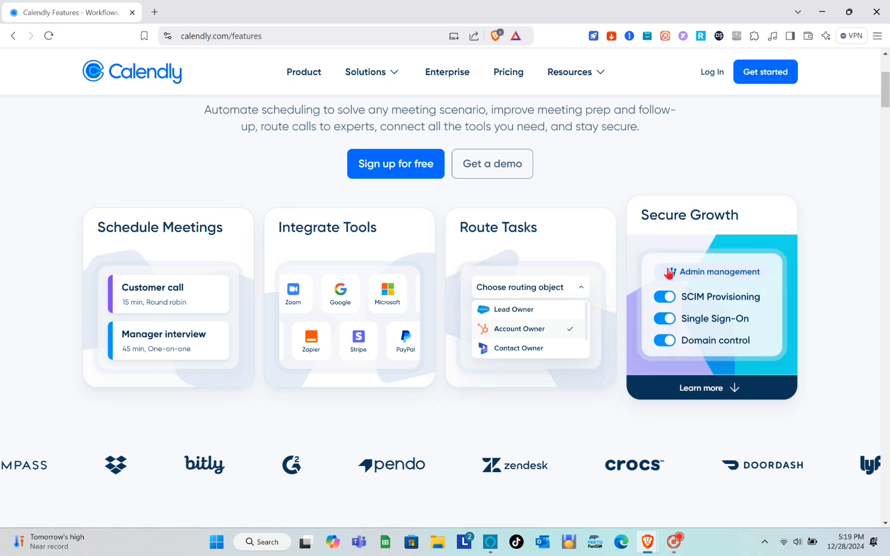
pyautogui.scroll(-4, 491, 324)
pyautogui.scroll(-7, 491, 326)
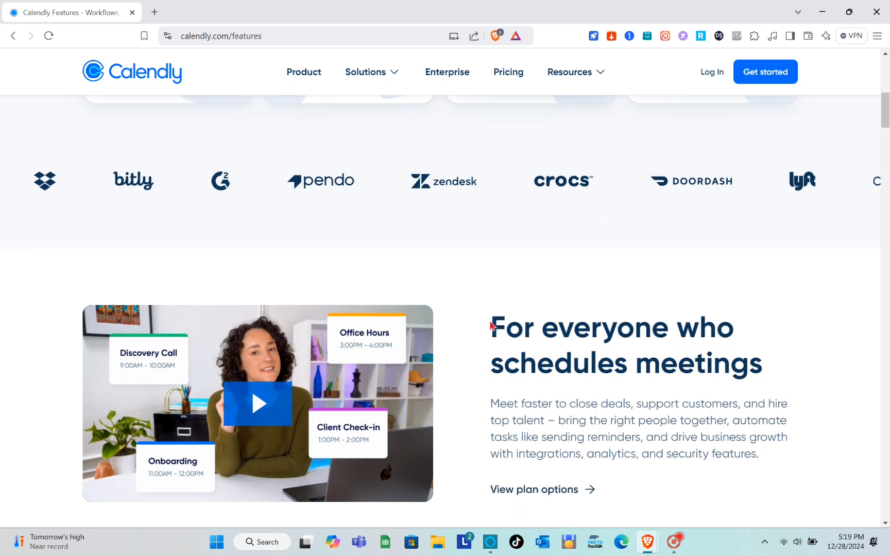
pyautogui.scroll(-3, 490, 321)
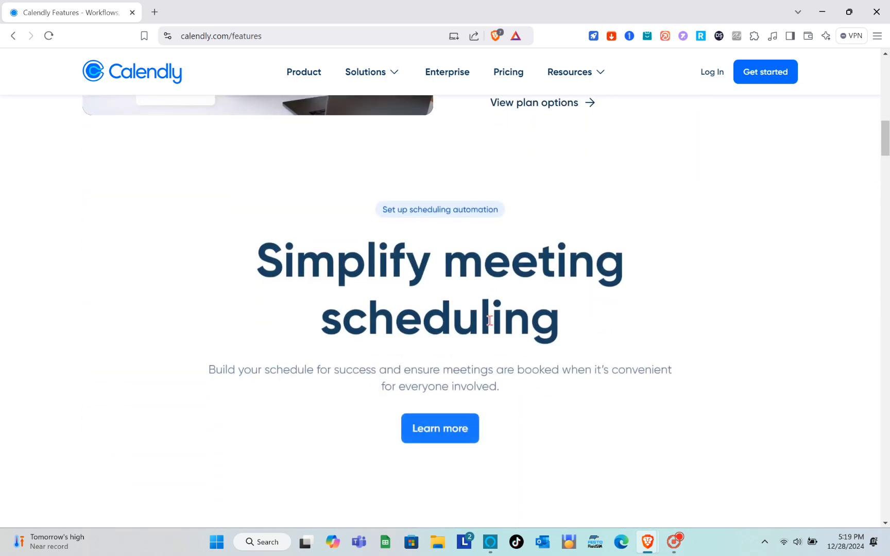
pyautogui.scroll(-2, 490, 320)
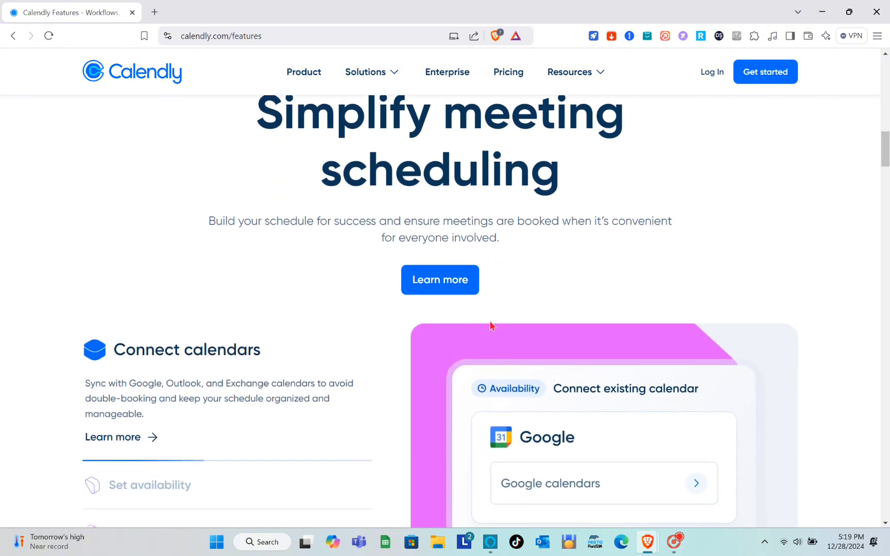
pyautogui.press('Home')
pyautogui.scroll(-20, 490, 320)
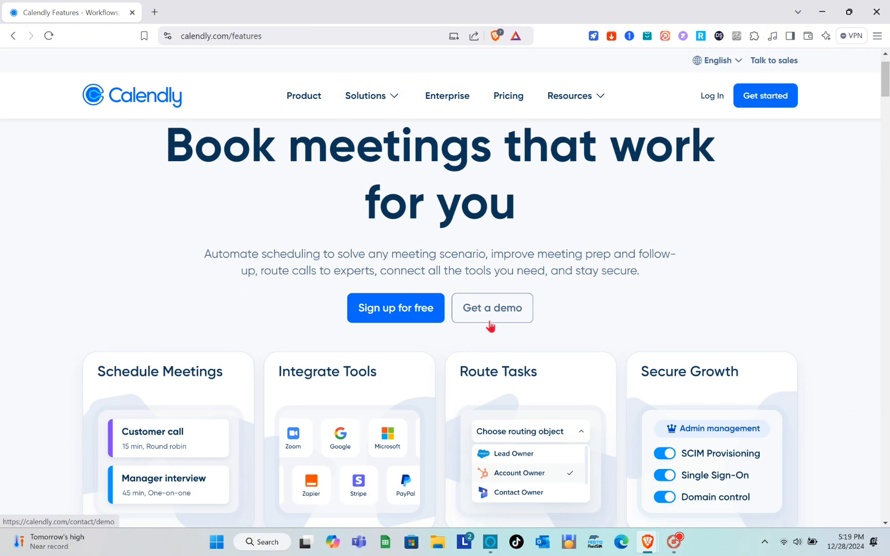
pyautogui.scroll(3, 489, 324)
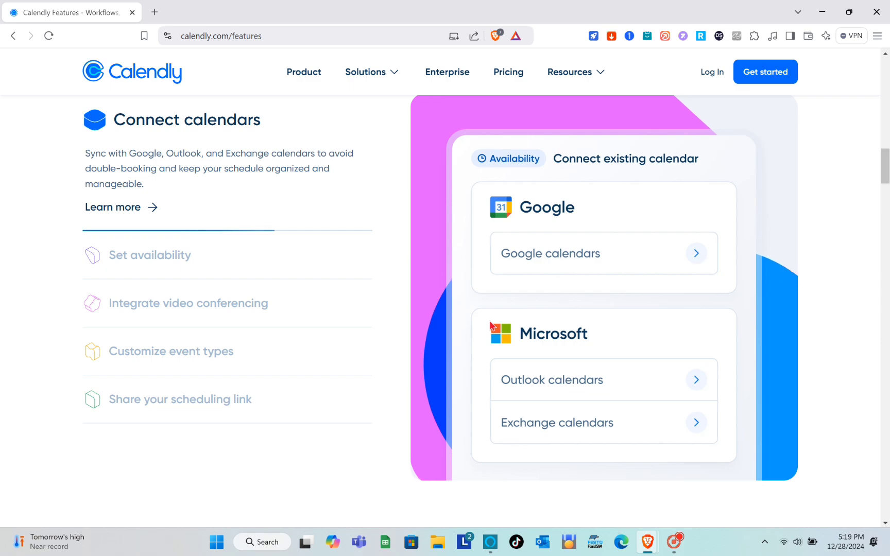
pyautogui.scroll(-5, 490, 325)
pyautogui.scroll(-20, 497, 330)
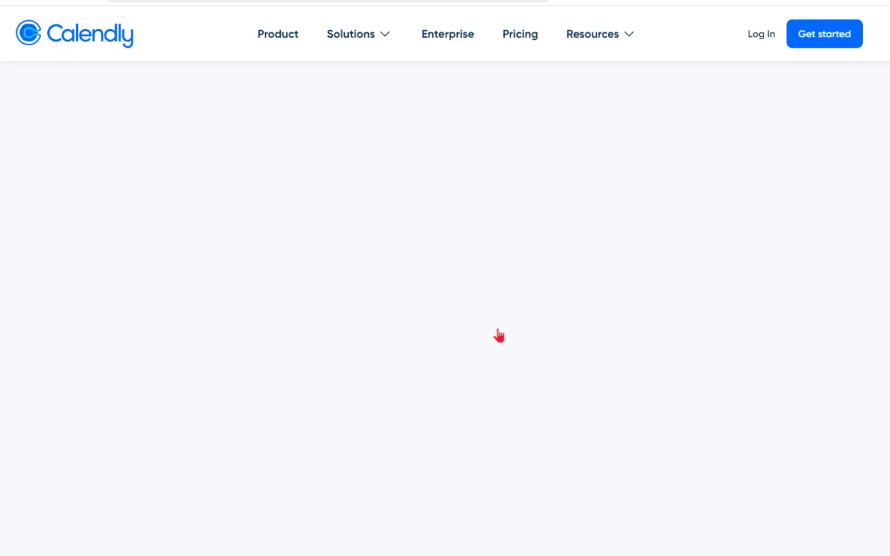
pyautogui.scroll(3, 499, 334)
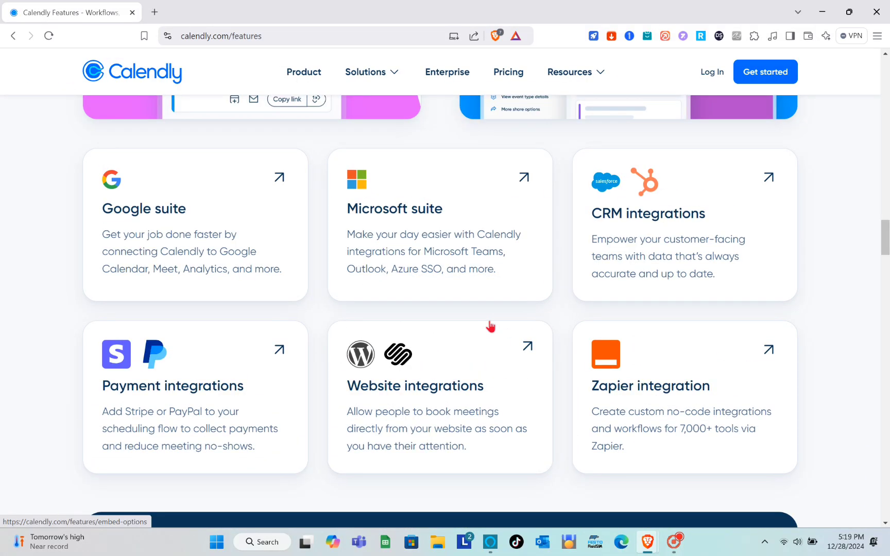
pyautogui.scroll(20, 491, 326)
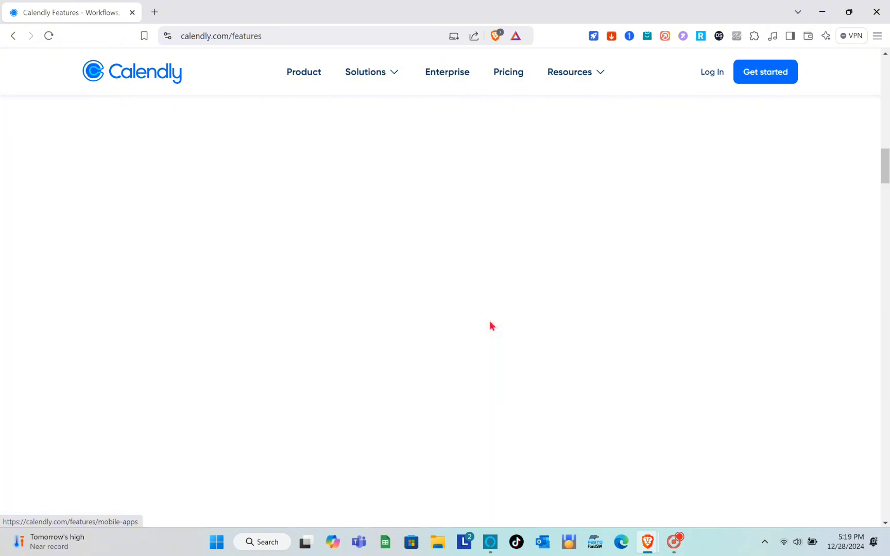
# Step: Open the Pricing page and compare the features and prices of the Free, Standard, Teams and Enterprise plans
pyautogui.moveTo(381, 100)
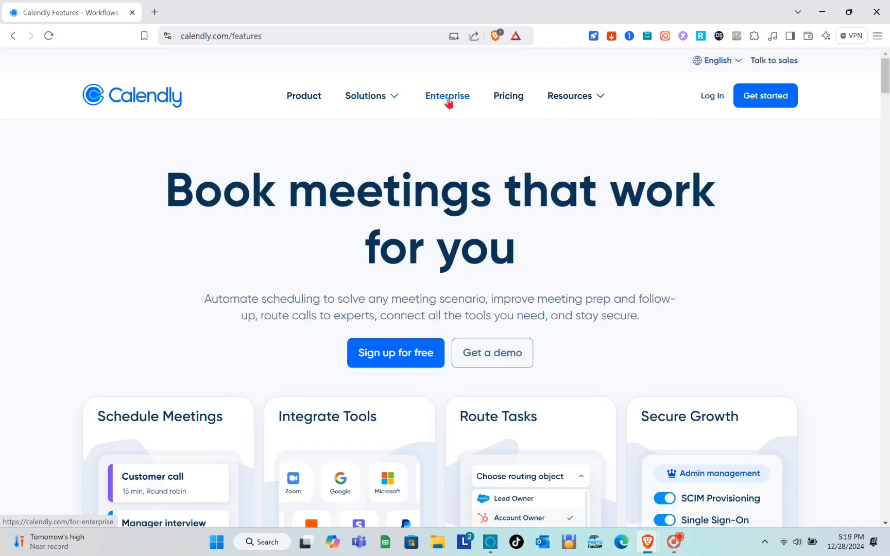
pyautogui.moveTo(592, 114)
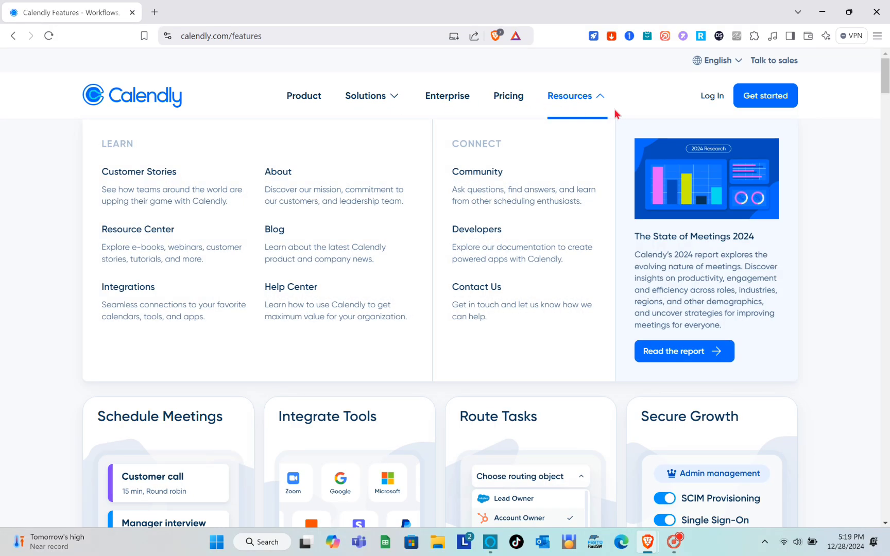
pyautogui.click(515, 101)
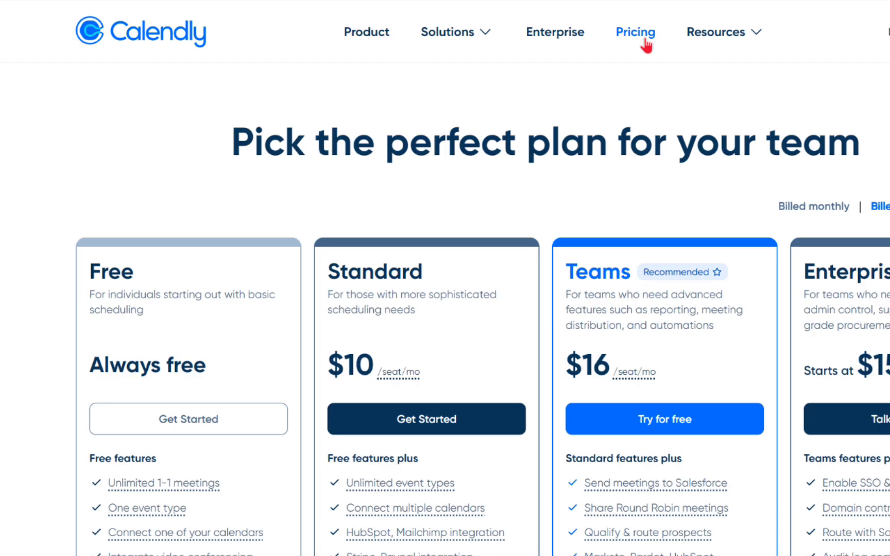
pyautogui.scroll(-2, 515, 97)
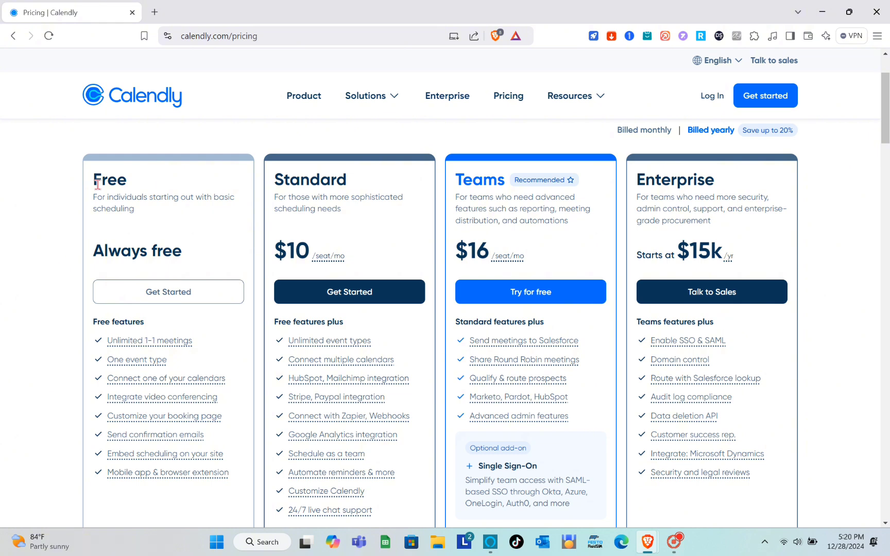
pyautogui.moveTo(325, 256)
pyautogui.scroll(-1, 143, 271)
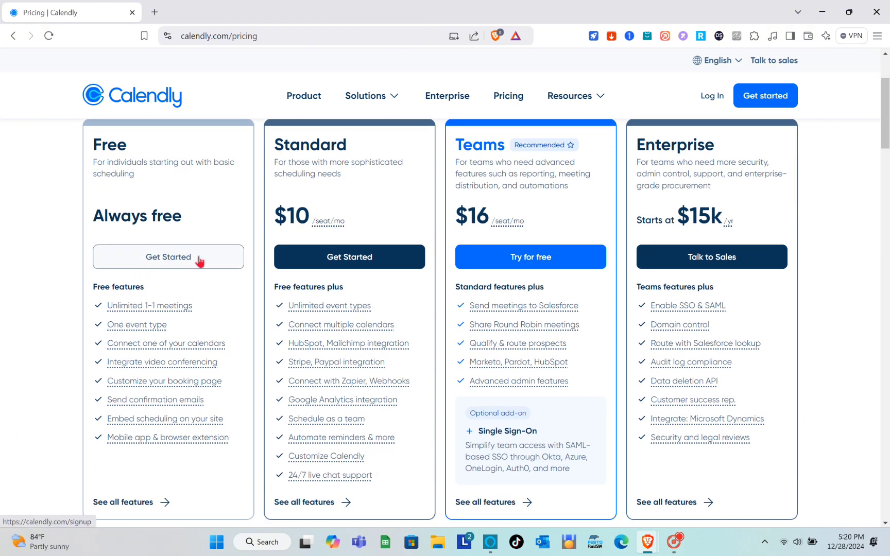
pyautogui.scroll(-1, 185, 262)
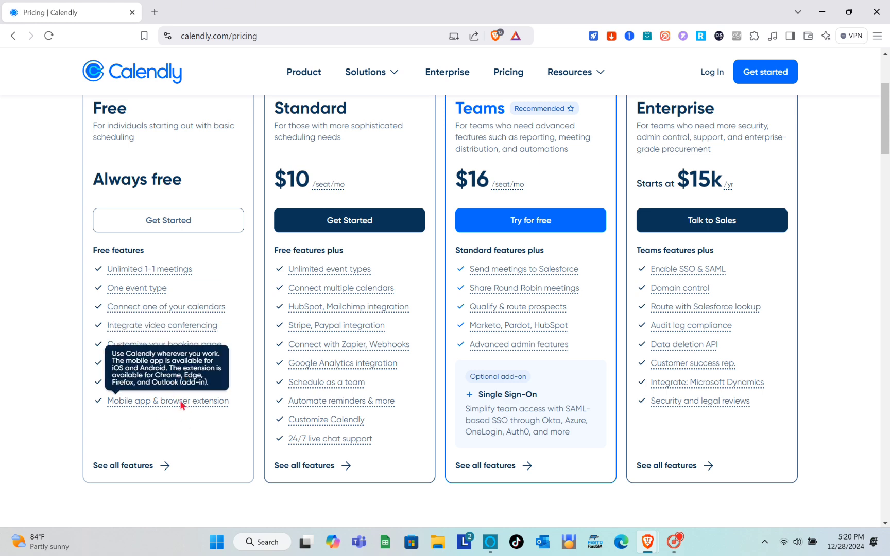
pyautogui.scroll(1, 278, 216)
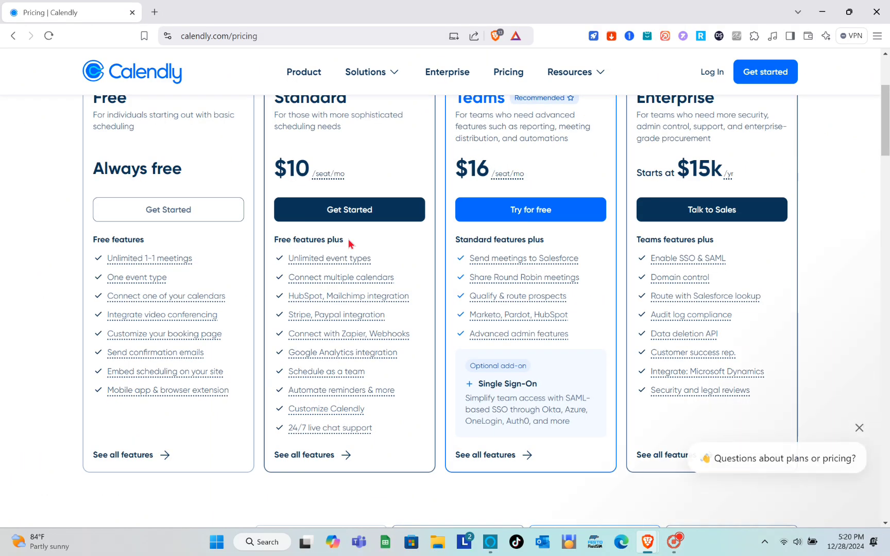
pyautogui.scroll(2, 351, 243)
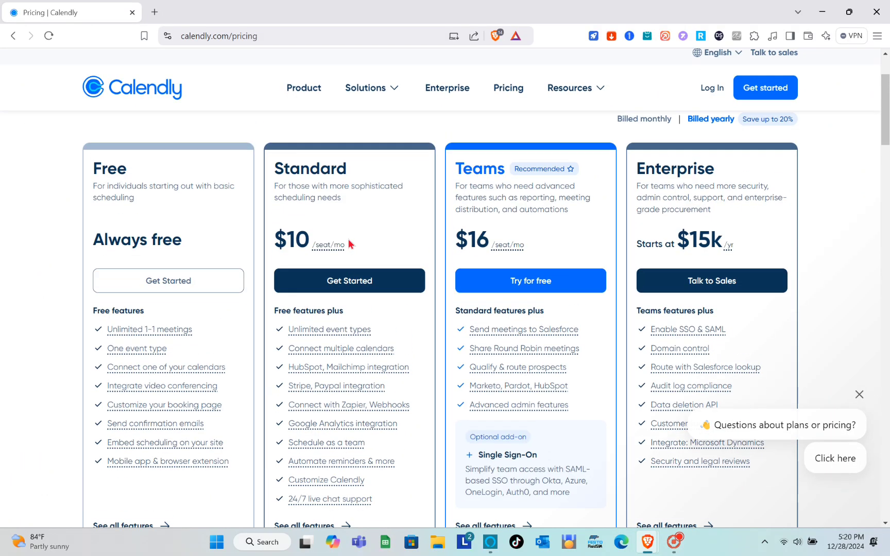
pyautogui.scroll(-1, 519, 273)
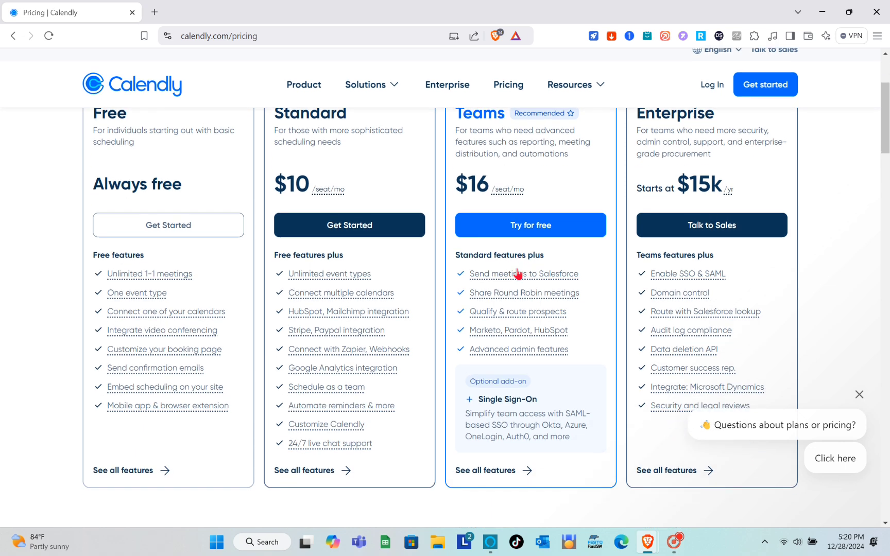
pyautogui.moveTo(570, 95)
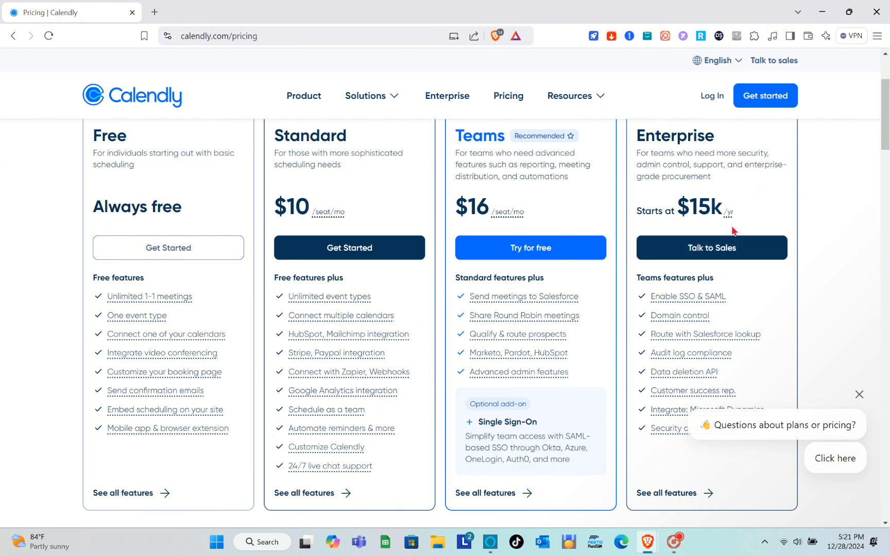
pyautogui.scroll(-2, 734, 230)
pyautogui.moveTo(672, 278)
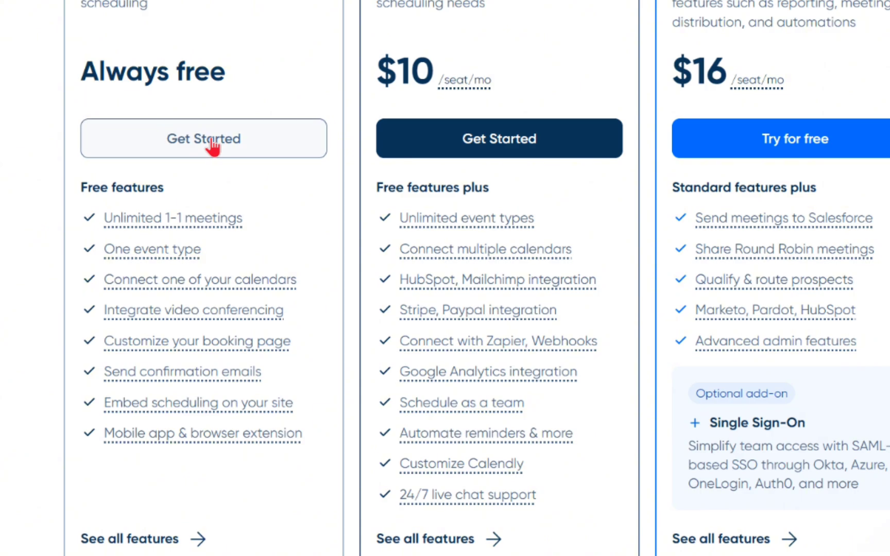
# Step: Sign up for the Free plan with the Google account, granting Calendly access, and dismiss the first-meeting tip
pyautogui.click(213, 147)
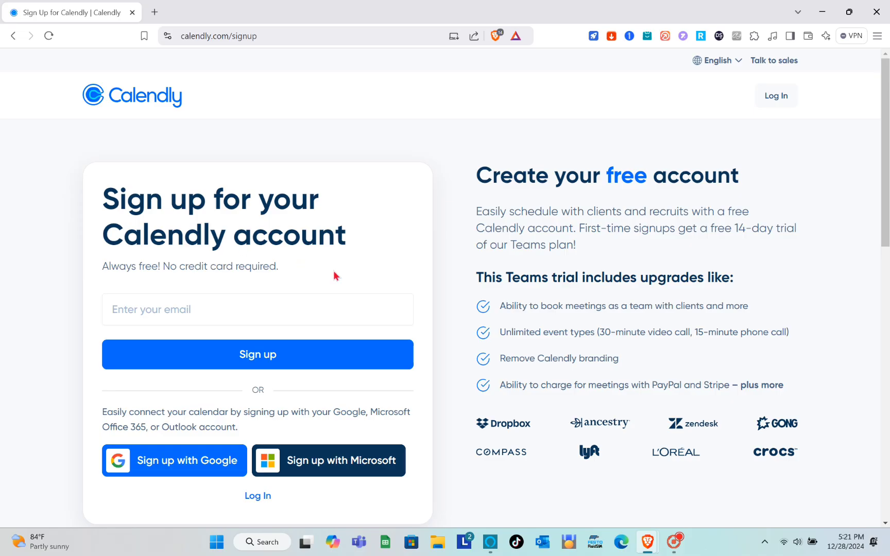
pyautogui.scroll(-2, 254, 354)
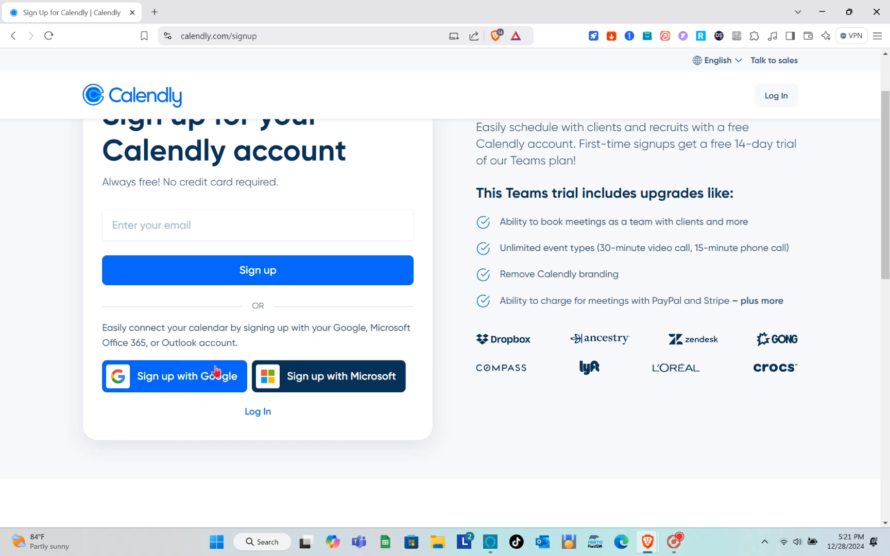
pyautogui.click(204, 389)
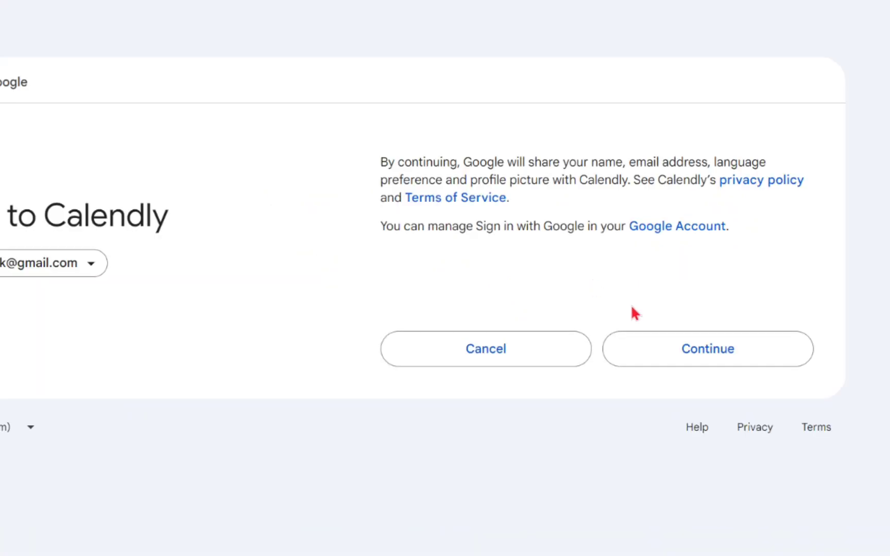
pyautogui.click(651, 338)
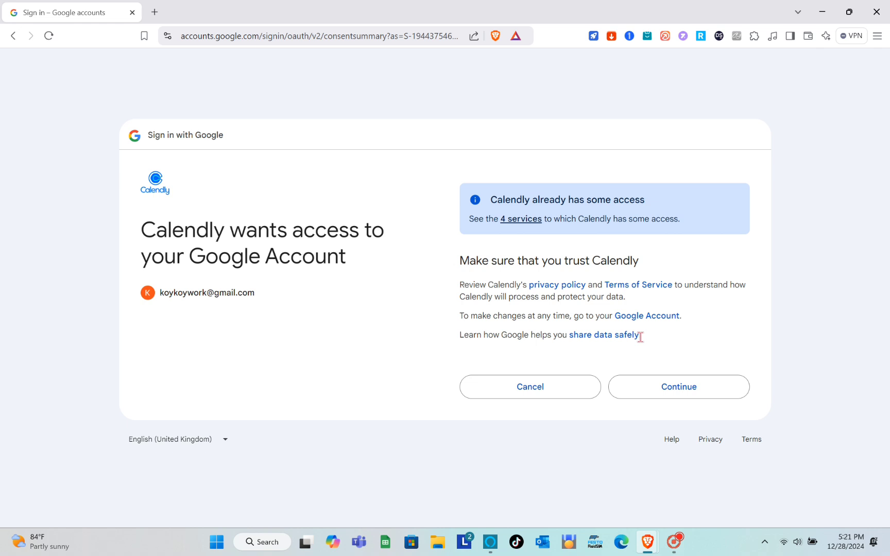
pyautogui.click(680, 388)
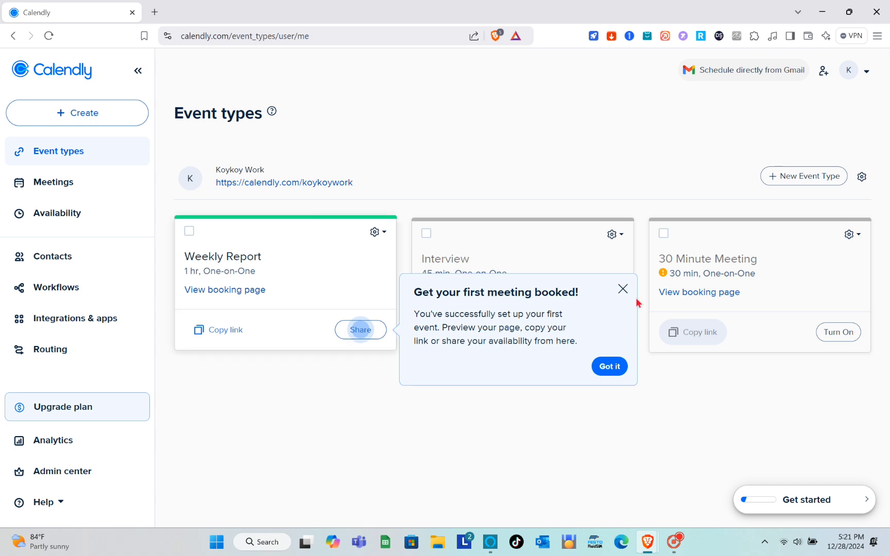
pyautogui.click(623, 290)
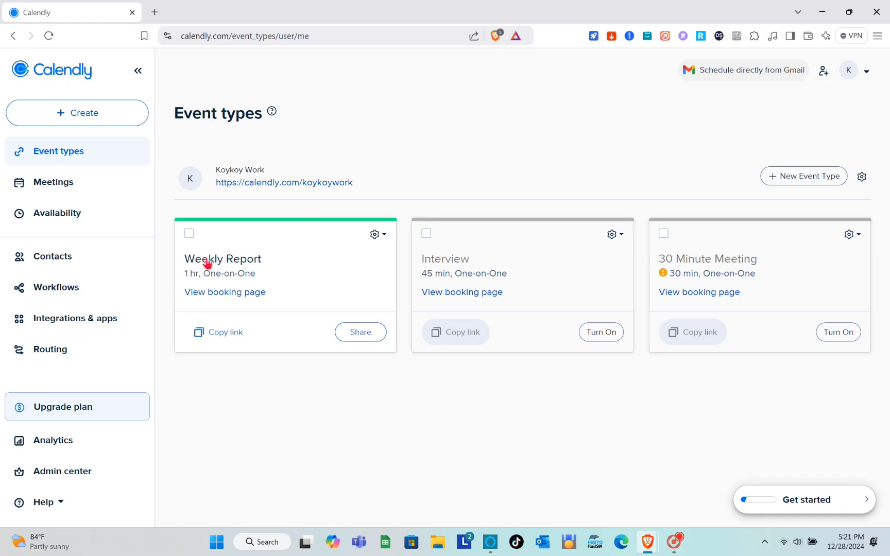
# Step: Open the Weekly Report booking page and select the 10:00pm slot on Monday, December 30
pyautogui.click(244, 291)
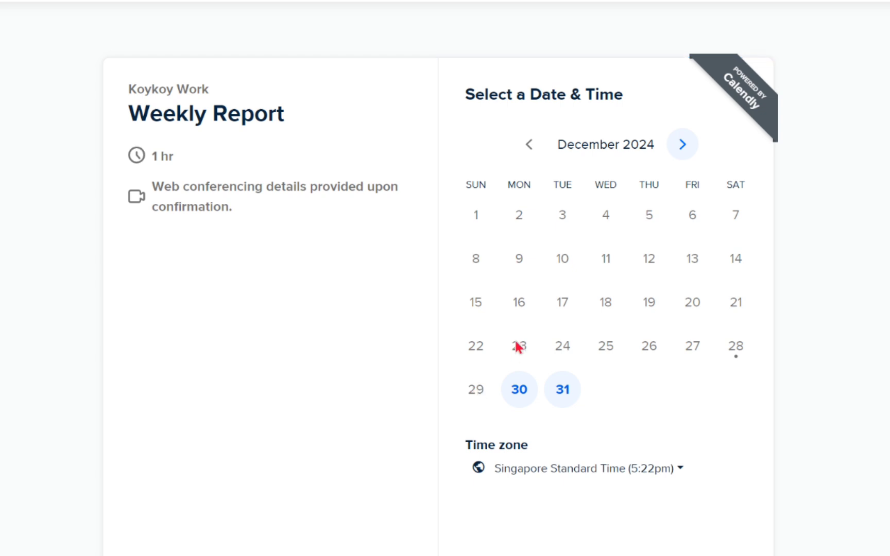
pyautogui.click(521, 386)
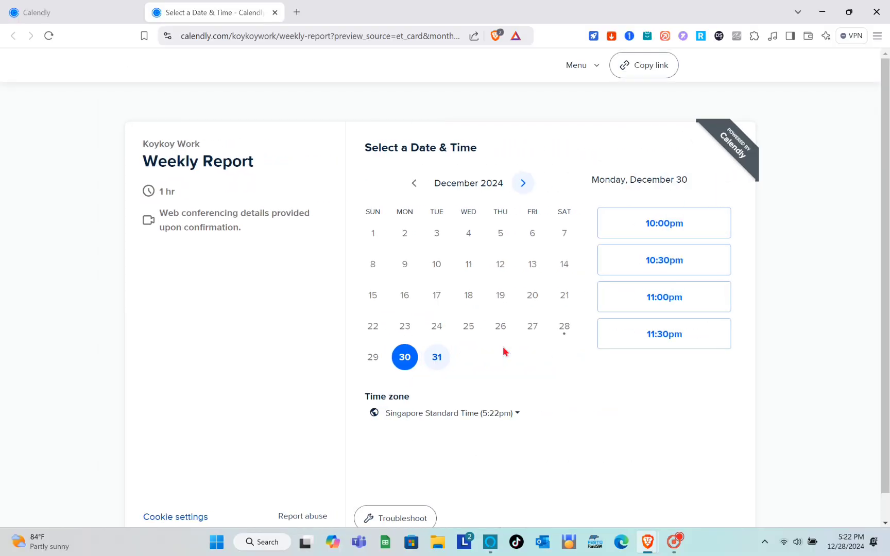
pyautogui.click(645, 229)
pyautogui.click(682, 233)
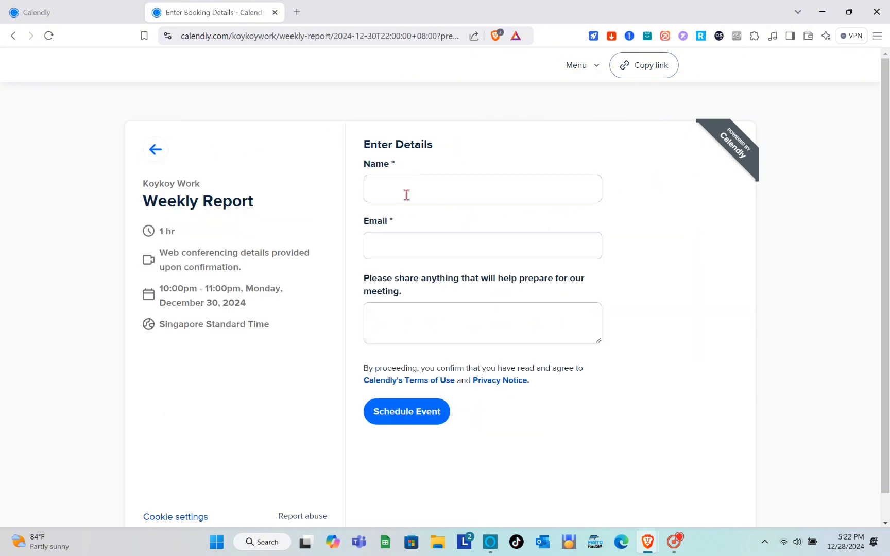
# Step: Look over the Weekly Report booking details form, return to the date selection and close the booking page
pyautogui.scroll(-1, 406, 195)
pyautogui.scroll(1, 406, 195)
pyautogui.scroll(-1, 406, 195)
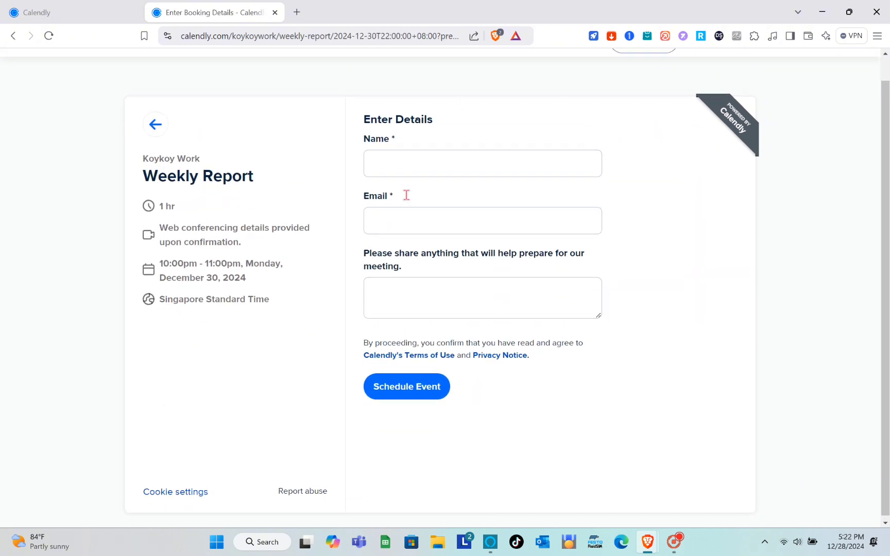
pyautogui.scroll(1, 406, 195)
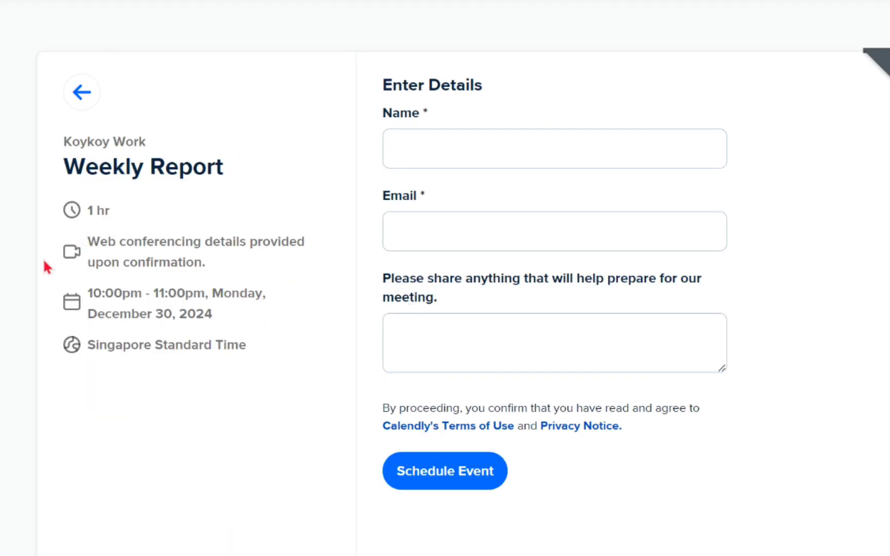
pyautogui.click(12, 35)
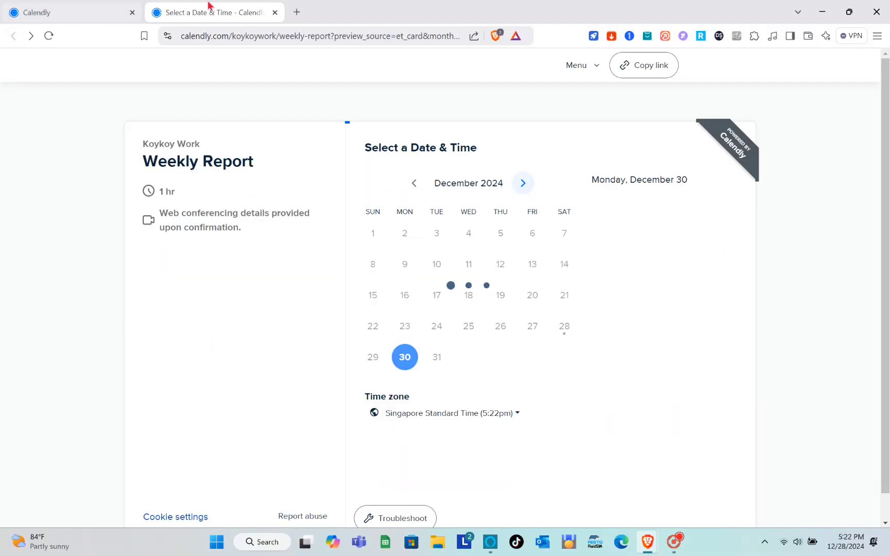
pyautogui.click(275, 12)
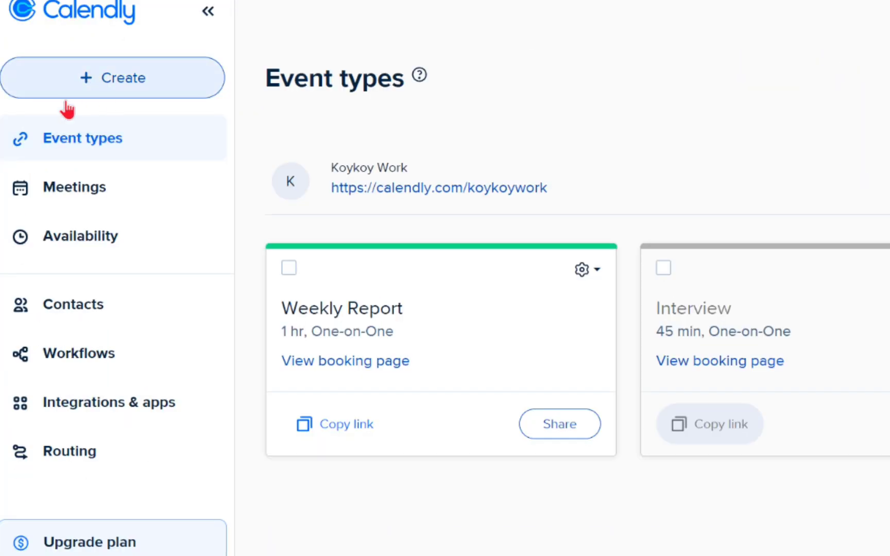
# Step: Open the Meetings page and view the date range options for scheduled events
pyautogui.click(95, 188)
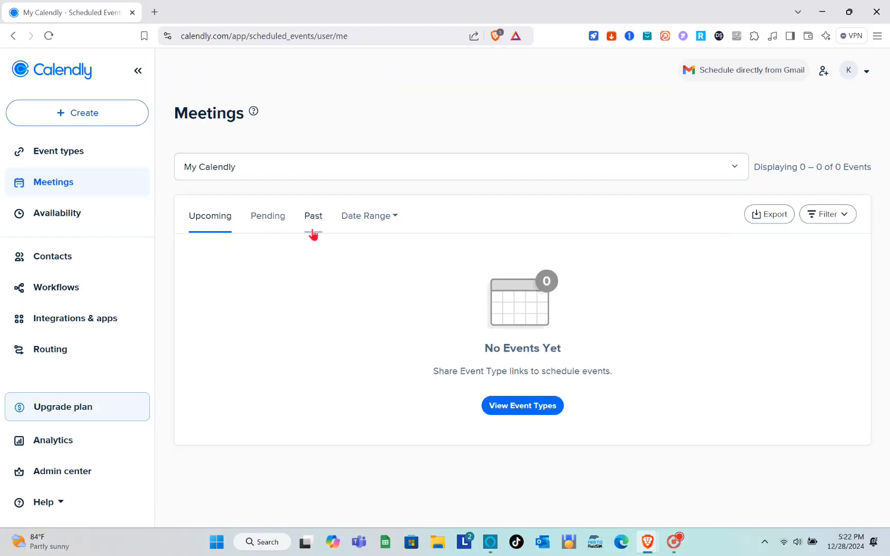
pyautogui.click(390, 232)
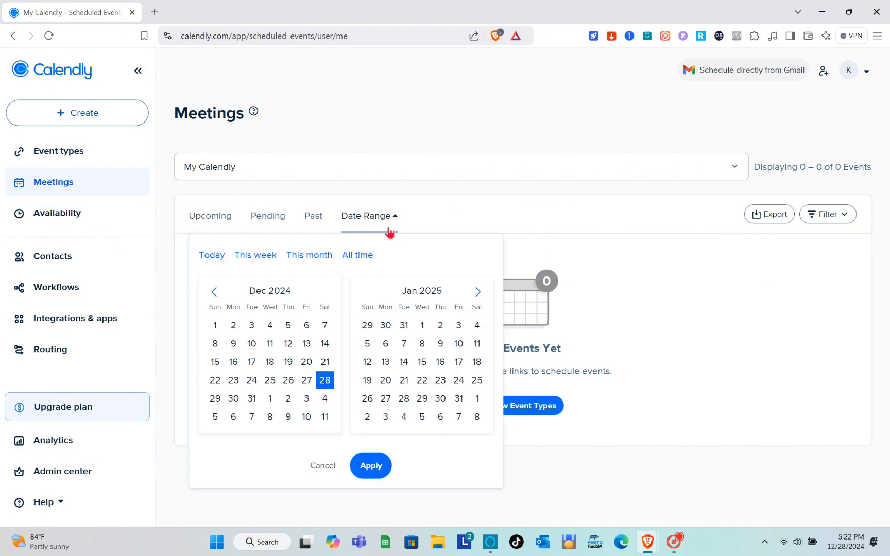
pyautogui.click(390, 232)
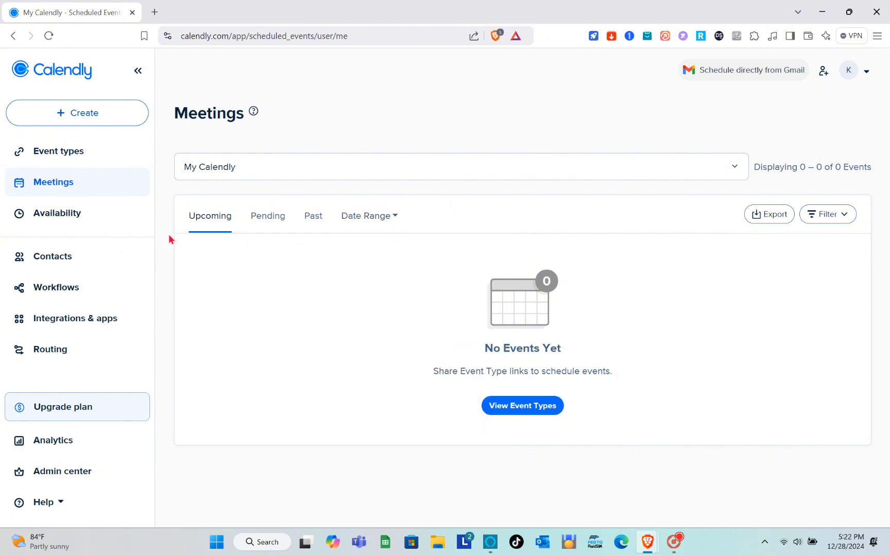
# Step: Open the Availability page and examine the working hours in both the list view and the calendar view
pyautogui.click(59, 217)
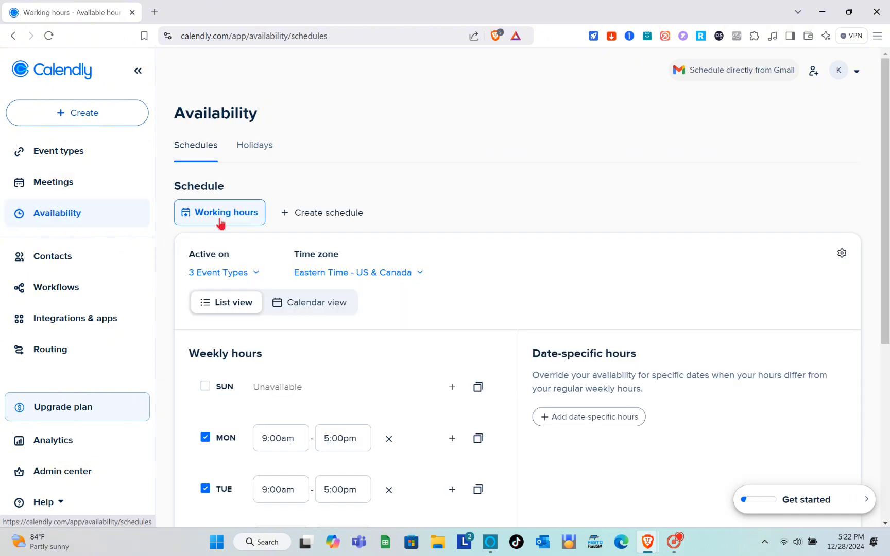
pyautogui.scroll(-2, 329, 392)
pyautogui.scroll(-4, 330, 391)
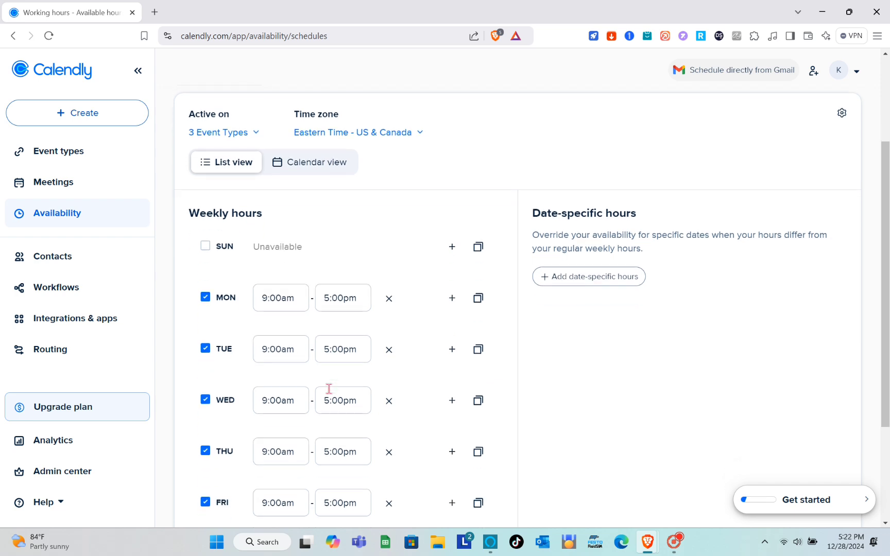
pyautogui.scroll(6, 329, 389)
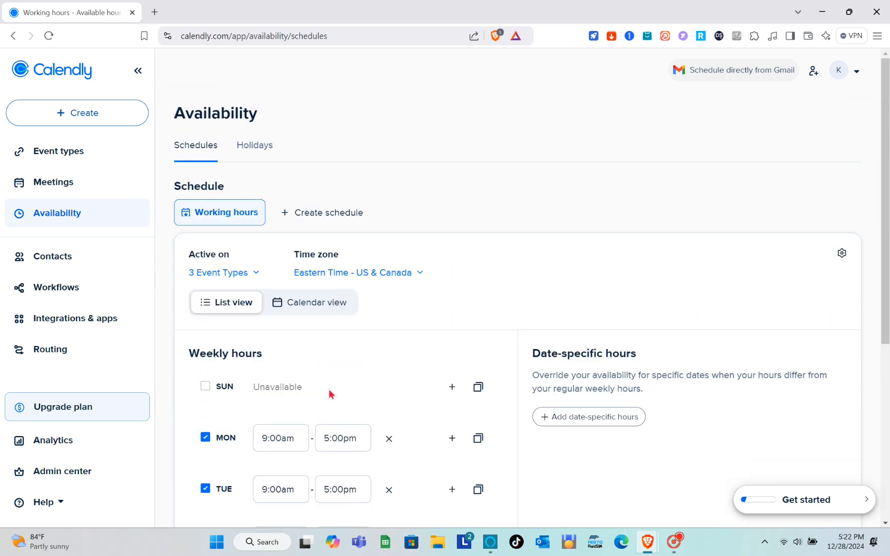
pyautogui.click(291, 309)
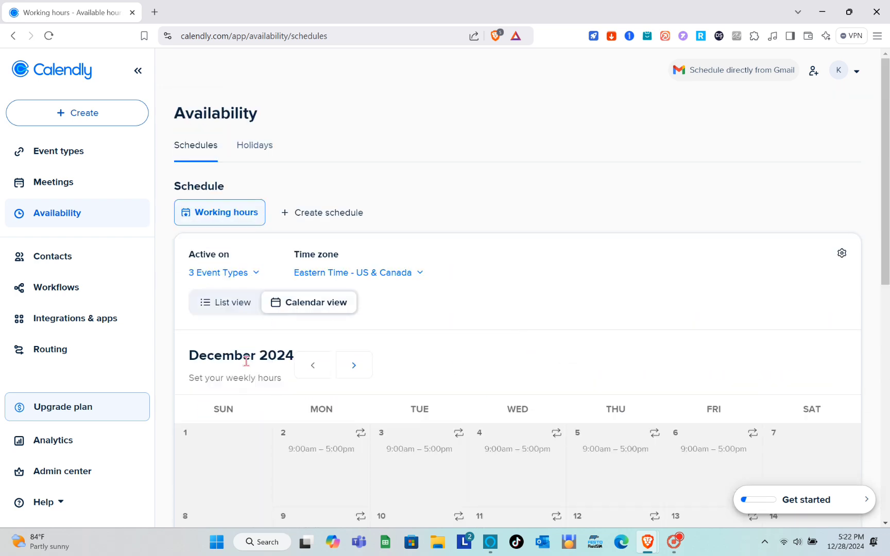
pyautogui.scroll(-4, 246, 361)
pyautogui.scroll(-5, 247, 361)
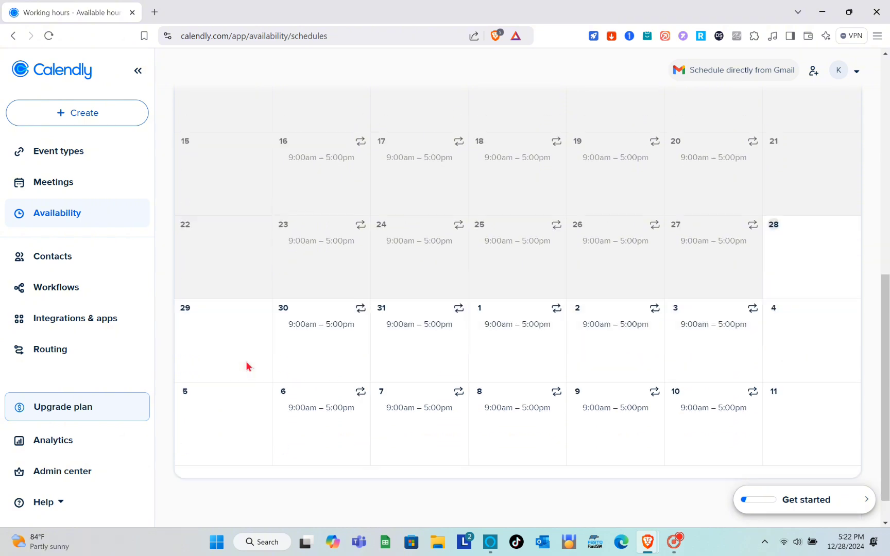
pyautogui.scroll(9, 246, 363)
pyautogui.click(247, 307)
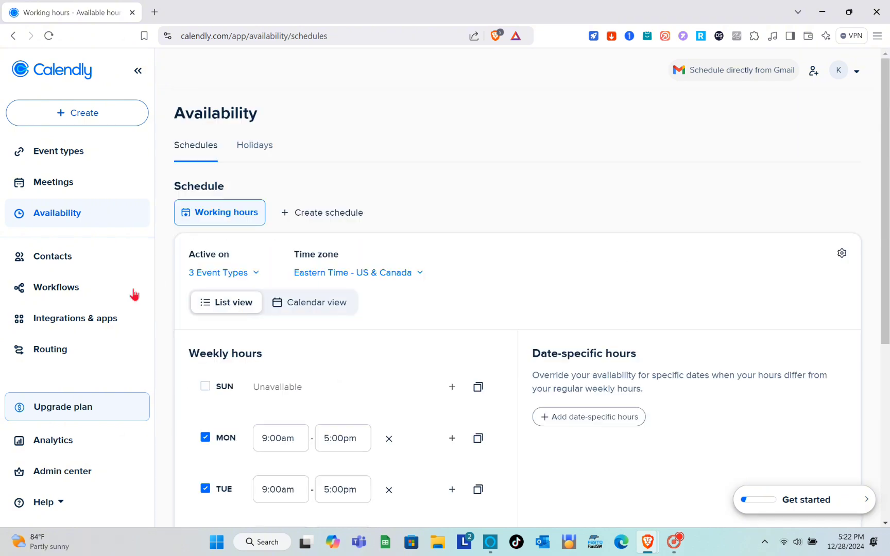
# Step: Open the Contacts page, look over the new contact form's fields and close the form without saving
pyautogui.click(133, 256)
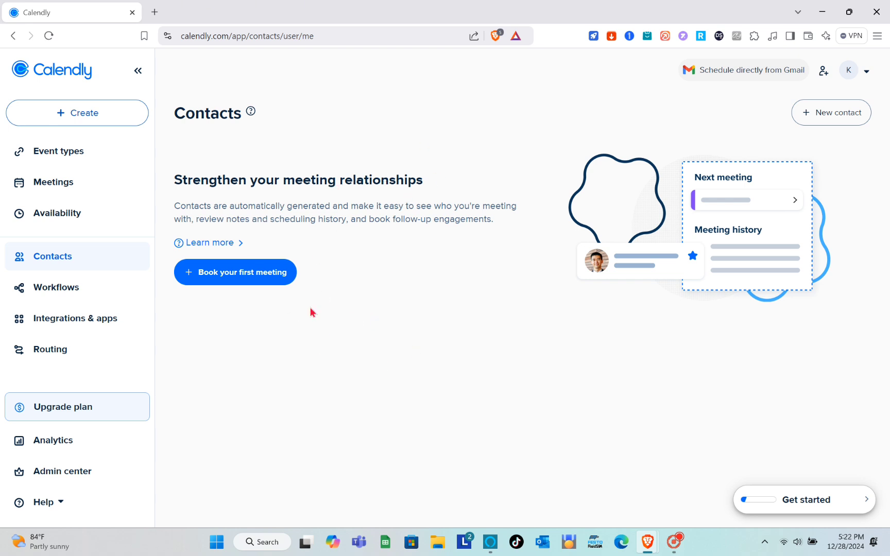
pyautogui.click(829, 116)
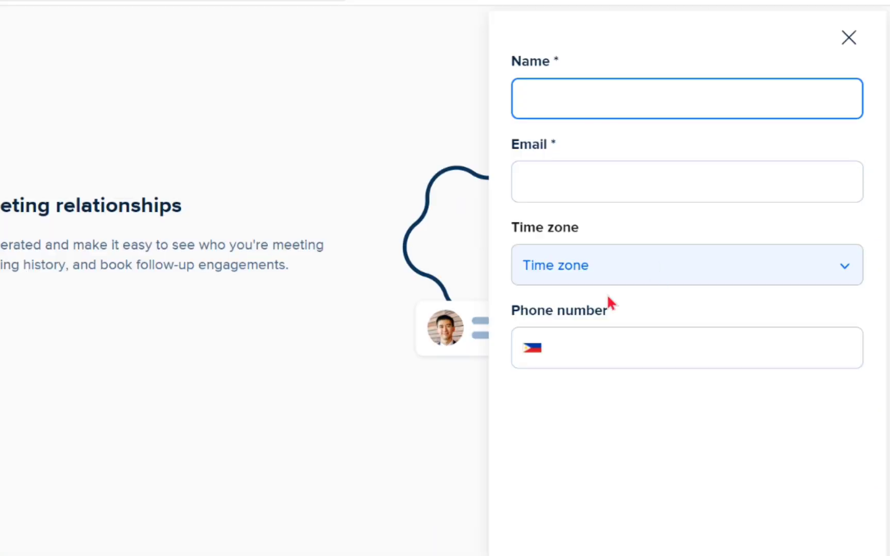
pyautogui.click(572, 354)
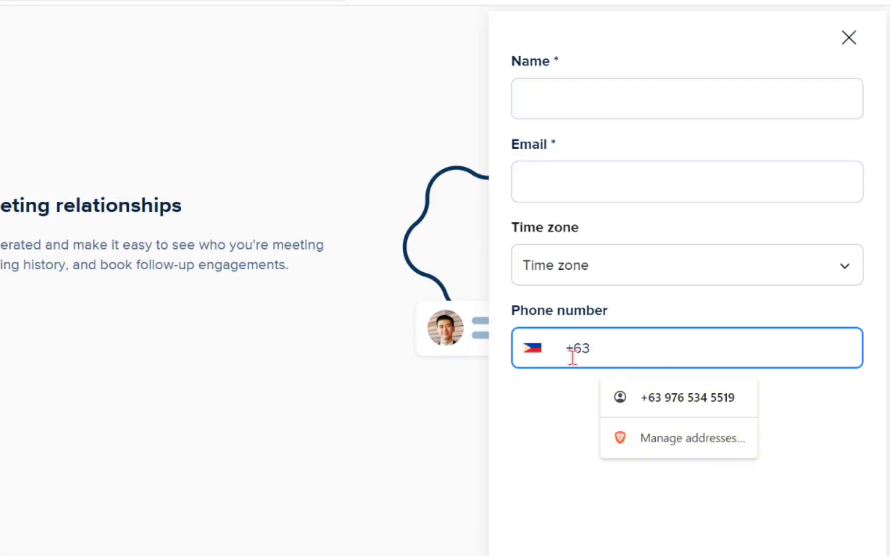
pyautogui.click(568, 478)
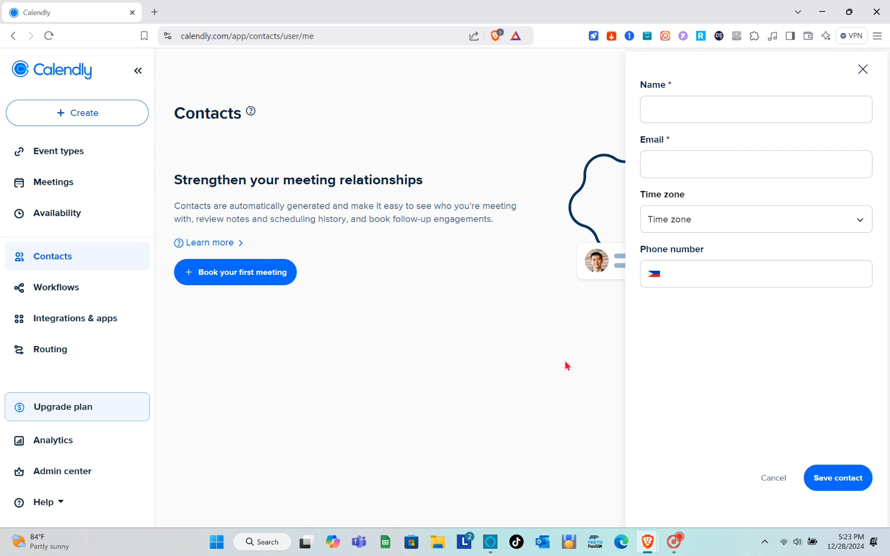
pyautogui.click(862, 69)
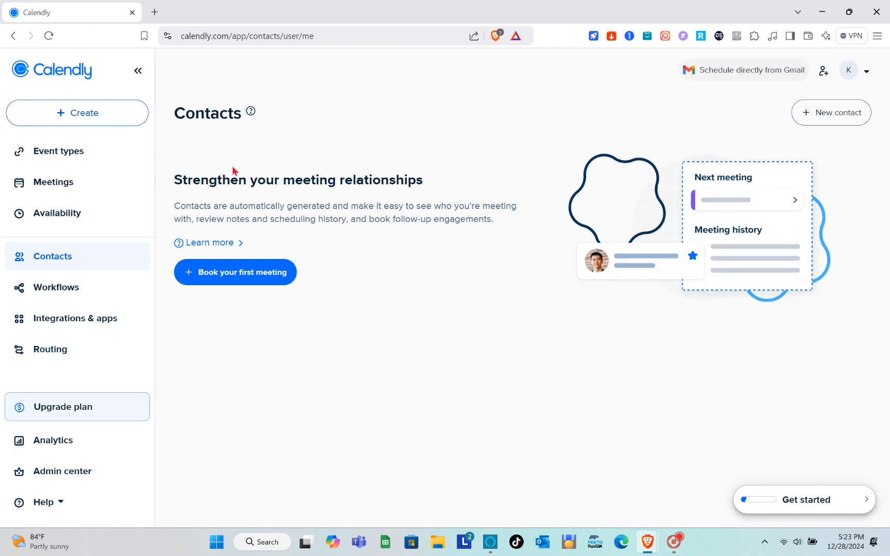
# Step: View the Workflows page and look through the apps offered on the Integrations & apps page
pyautogui.click(95, 292)
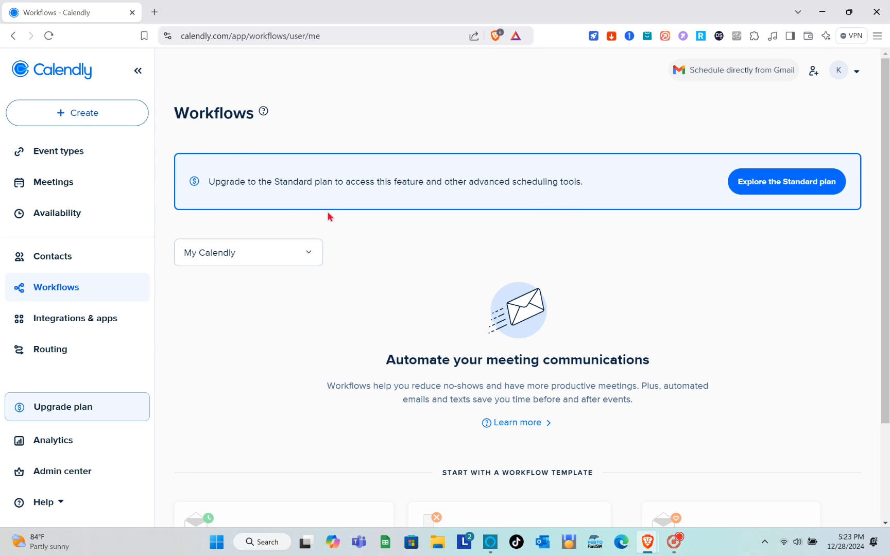
pyautogui.click(90, 320)
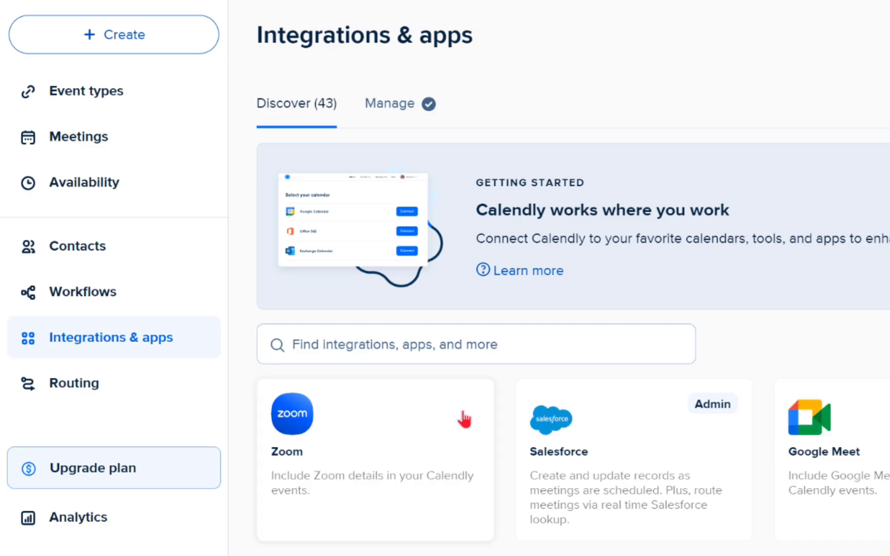
pyautogui.scroll(-1, 465, 420)
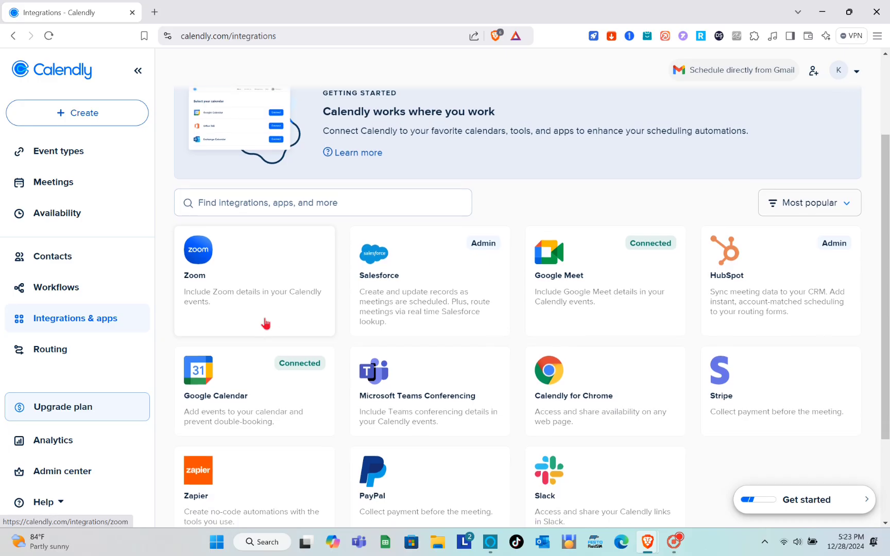
pyautogui.scroll(1, 265, 323)
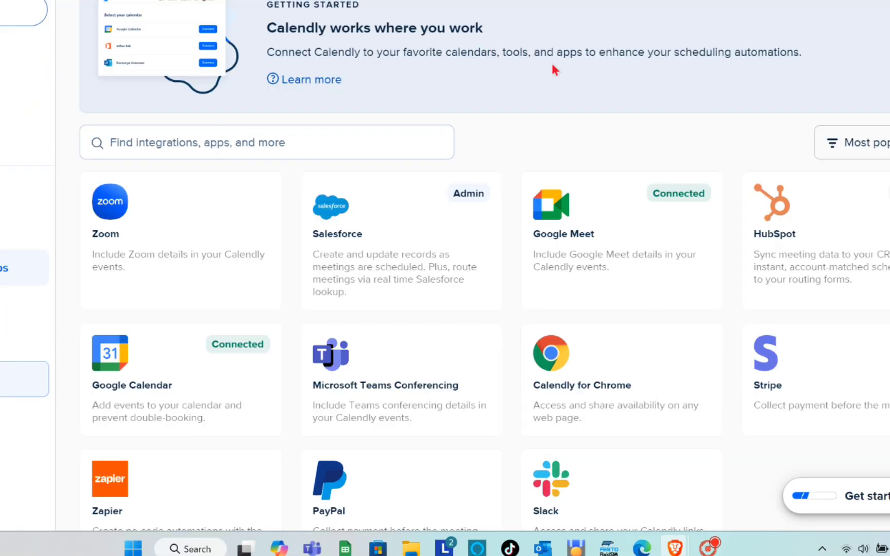
pyautogui.scroll(-1, 324, 284)
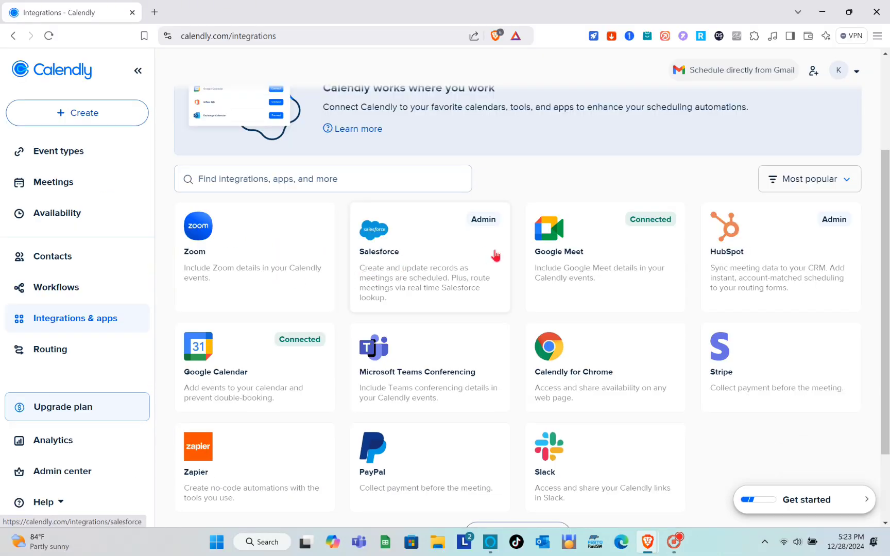
pyautogui.scroll(-2, 748, 283)
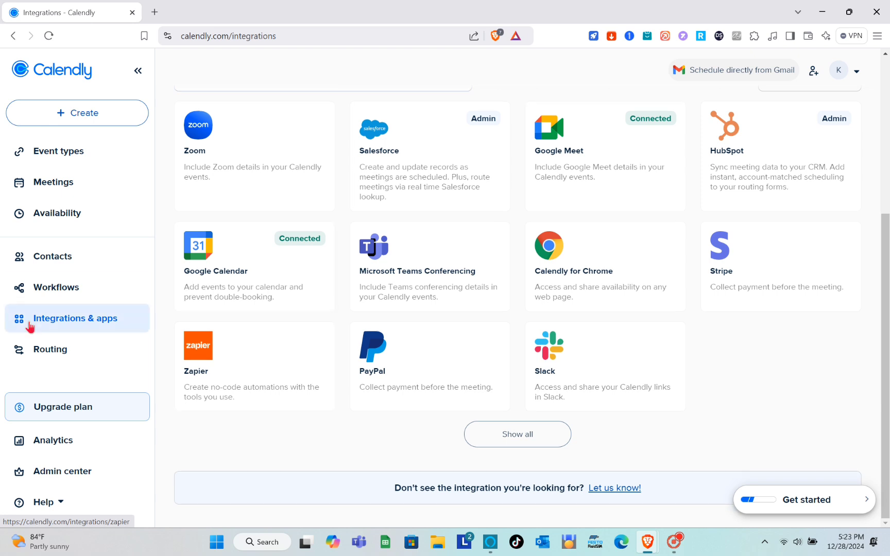
# Step: View the Routing page and examine the event and user data sections of the Analytics page
pyautogui.click(33, 352)
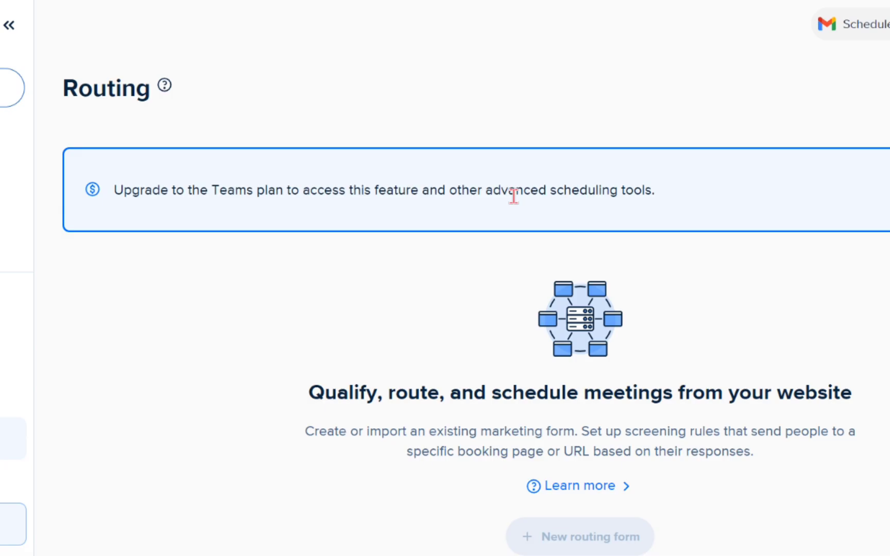
pyautogui.click(97, 445)
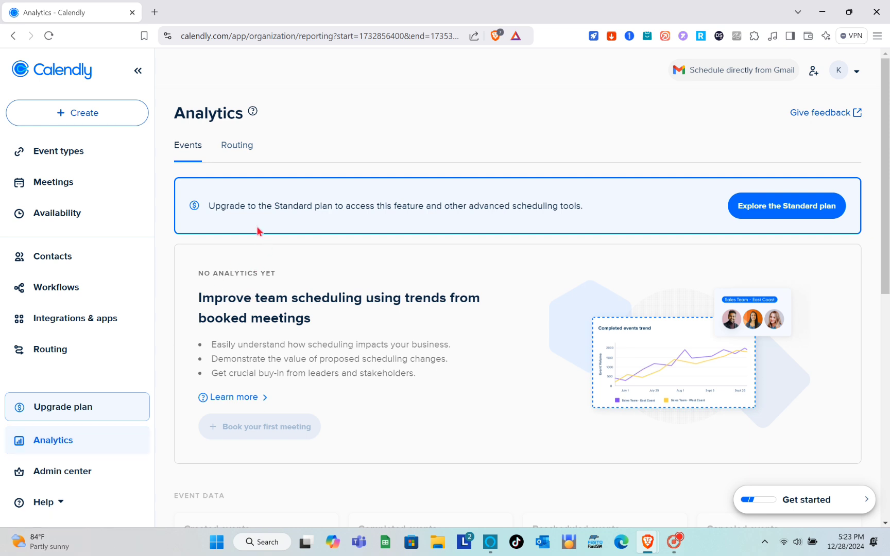
pyautogui.scroll(-7, 292, 341)
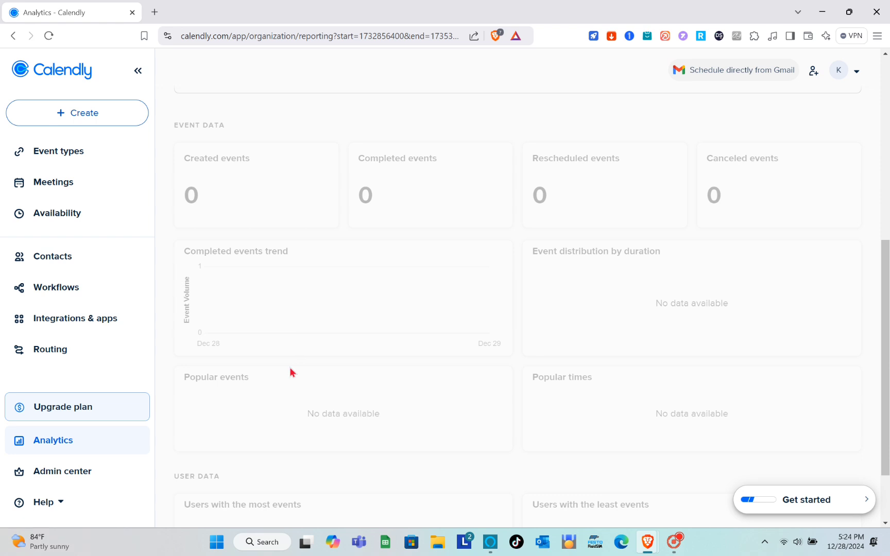
pyautogui.scroll(-2, 290, 371)
pyautogui.scroll(1, 290, 372)
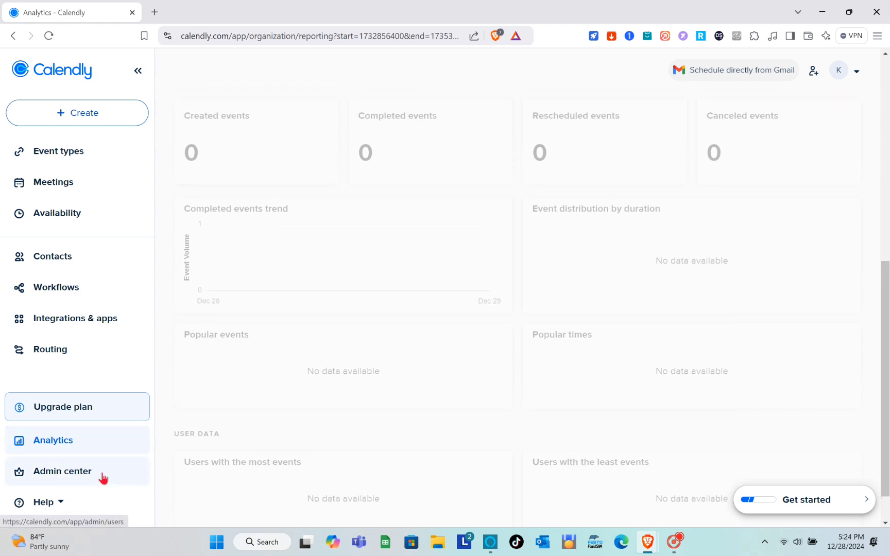
# Step: Look over the available Help resources and dismiss the list
pyautogui.click(60, 508)
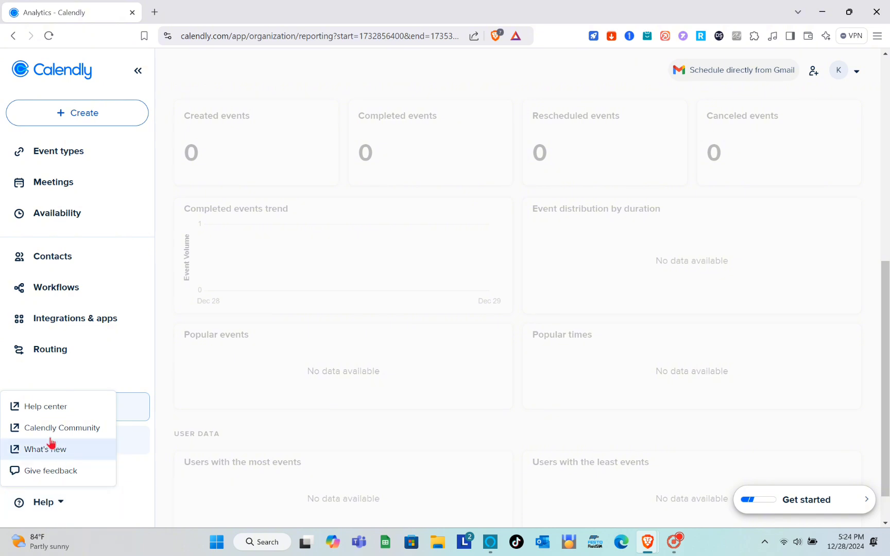
pyautogui.click(237, 423)
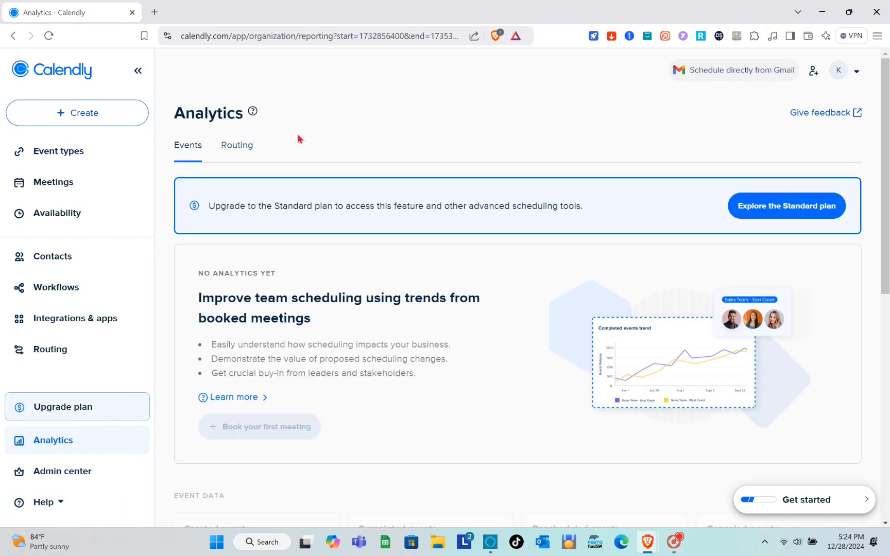
# Step: Start creating a new One-on-One event type from the Event types page
pyautogui.click(99, 156)
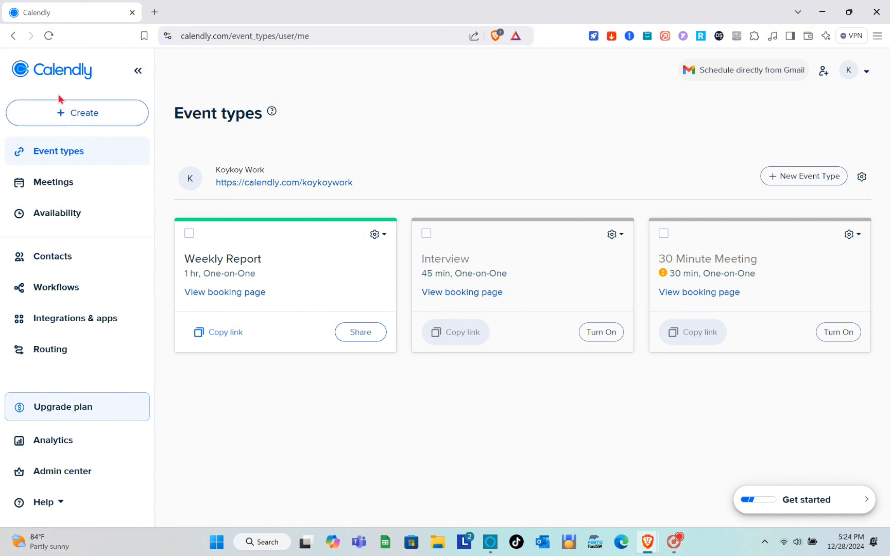
pyautogui.click(812, 185)
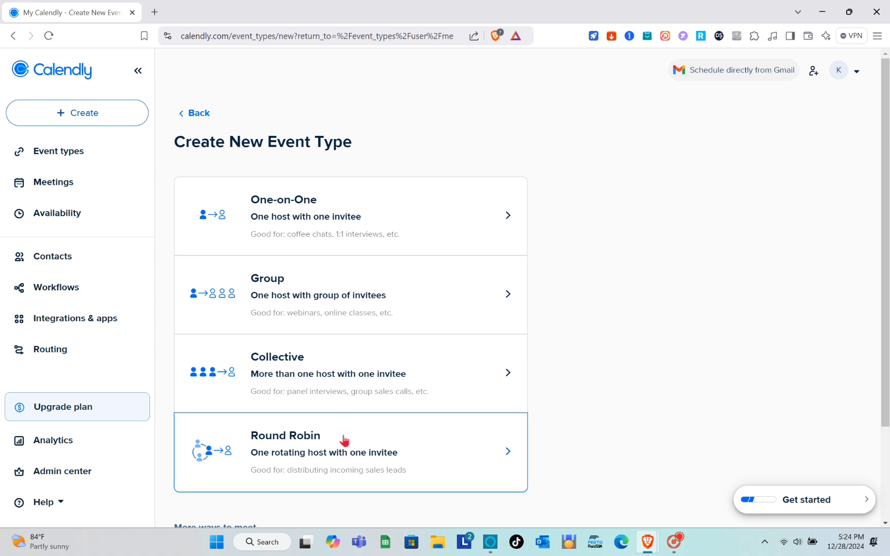
pyautogui.click(326, 229)
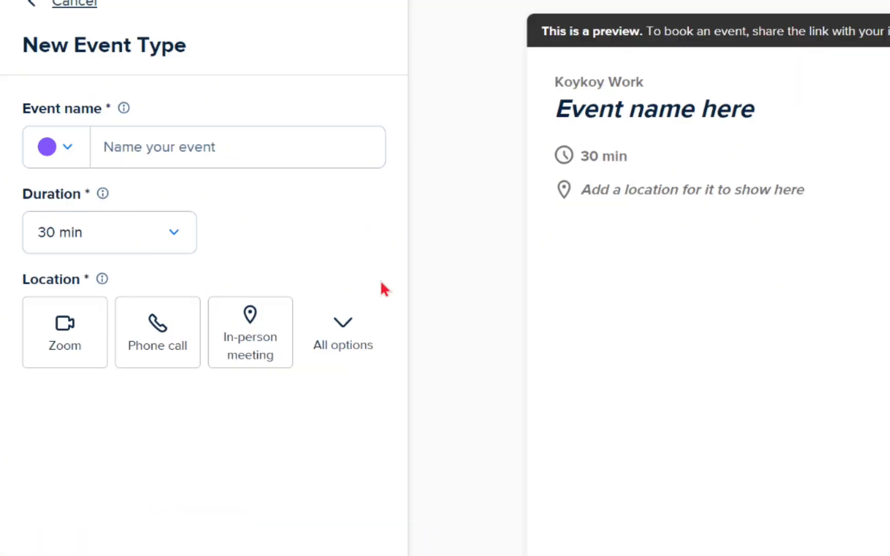
# Step: Set the new event's color to orange-red and name it URGENT UPDATING
pyautogui.click(64, 158)
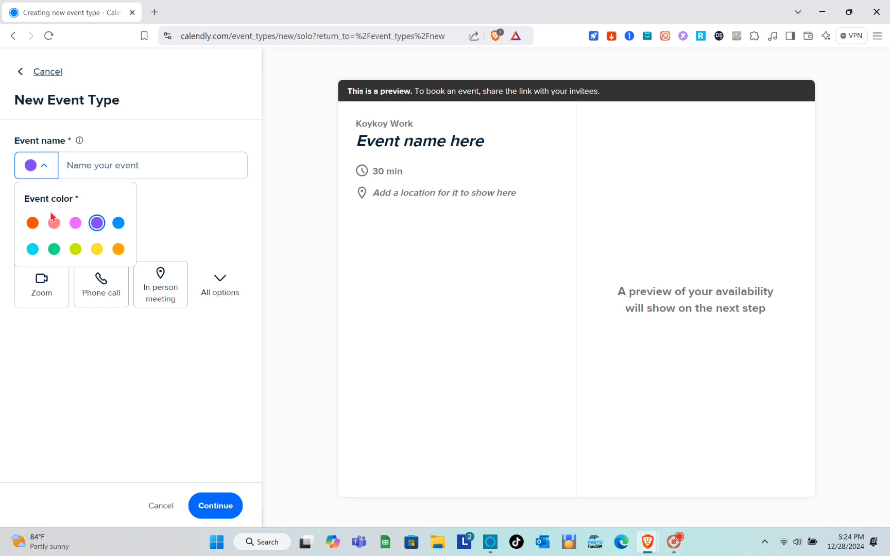
pyautogui.click(28, 229)
pyautogui.click(38, 177)
pyautogui.click(33, 223)
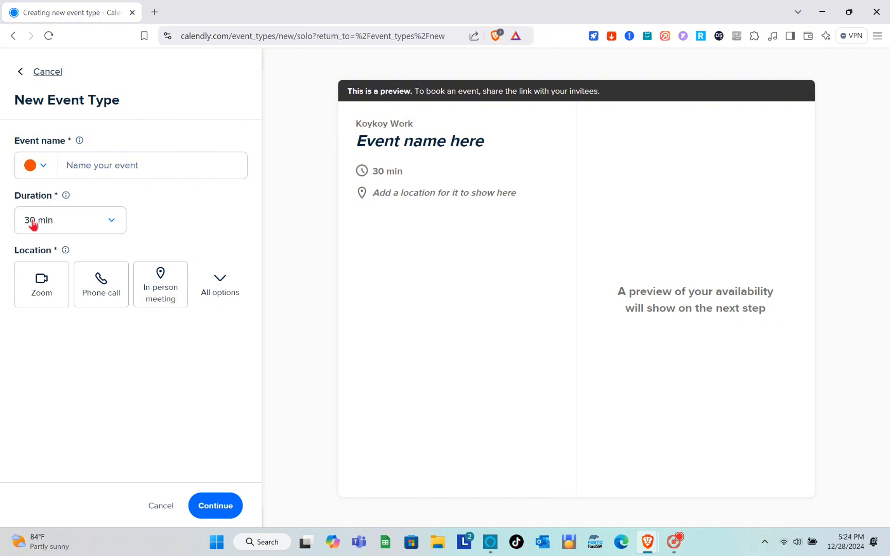
pyautogui.click(121, 171)
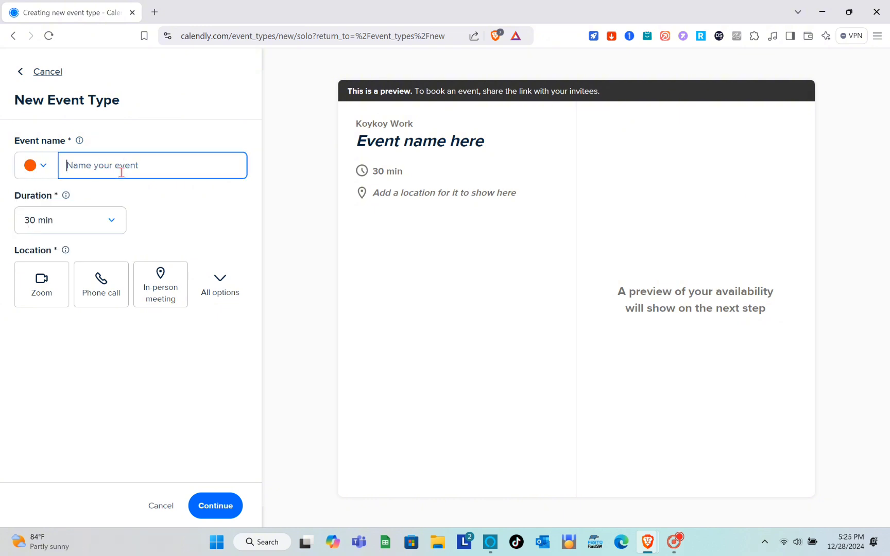
pyautogui.write('URGENT ')
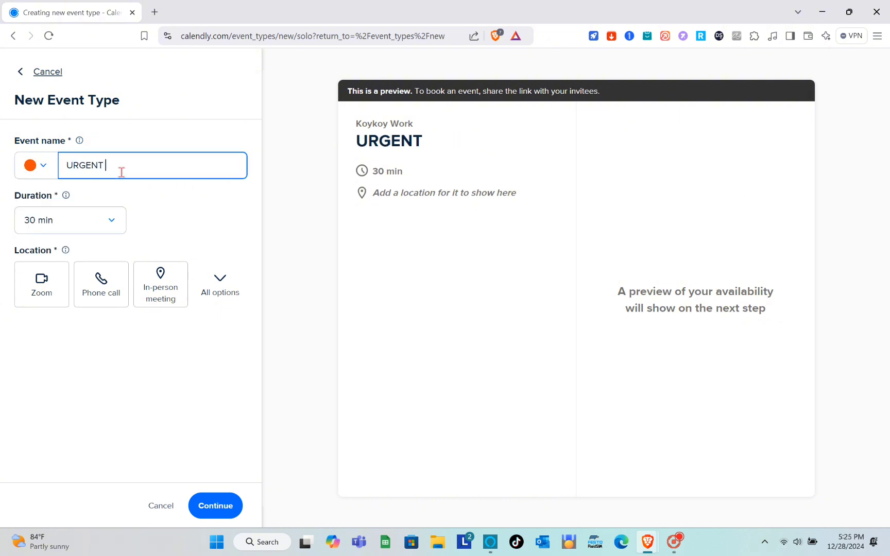
pyautogui.write('UPDATE')
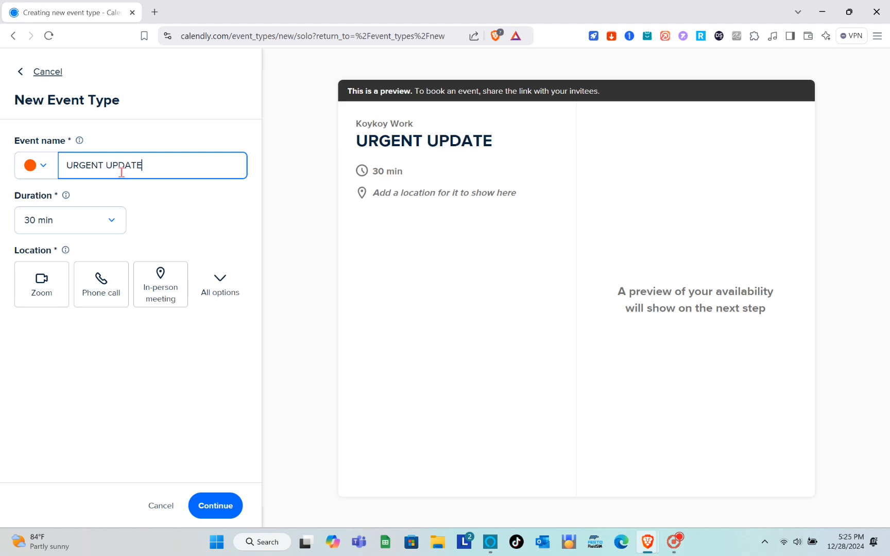
pyautogui.press('BackSpace')
pyautogui.write('ING')
# Step: Create the event type with a 45 min duration and Google Meet as its location
pyautogui.click(108, 229)
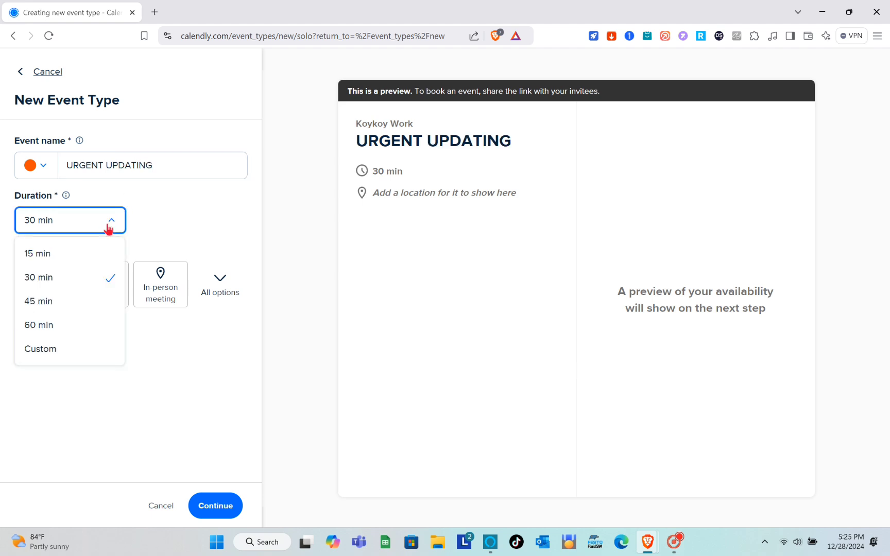
pyautogui.click(72, 306)
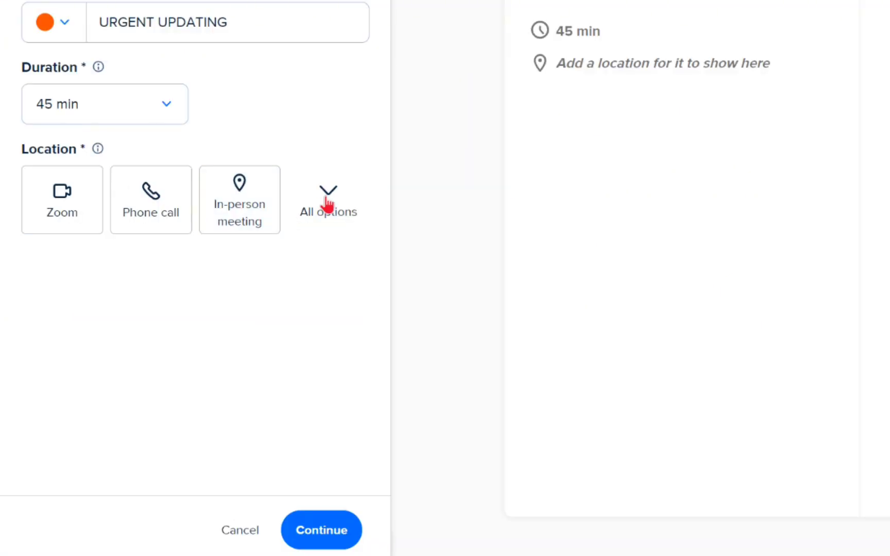
pyautogui.click(328, 205)
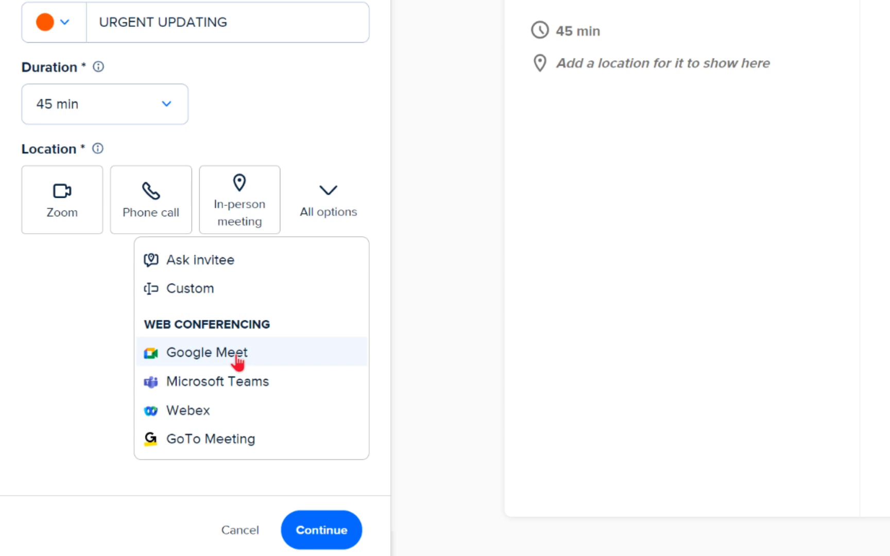
pyautogui.click(236, 355)
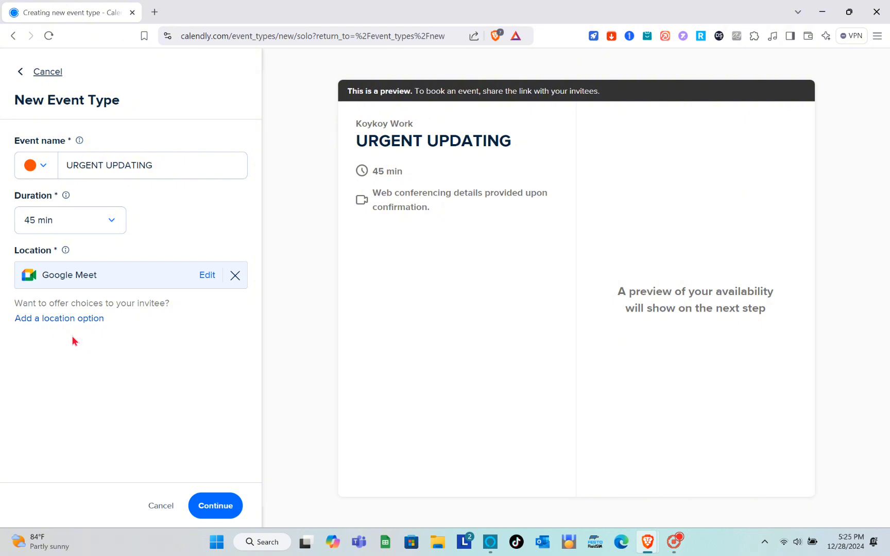
pyautogui.click(220, 509)
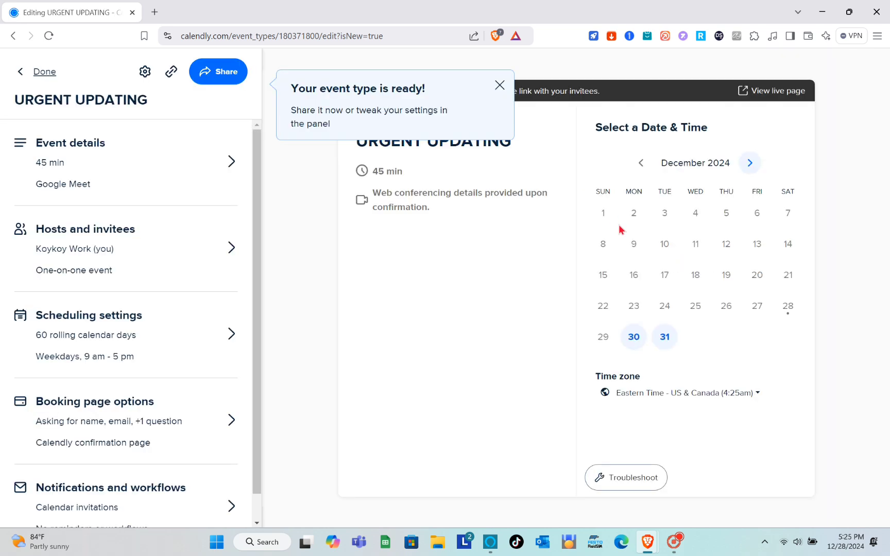
# Step: Dismiss the event-ready notice and look over the Hosts and invitees settings, returning to the event summary
pyautogui.click(499, 85)
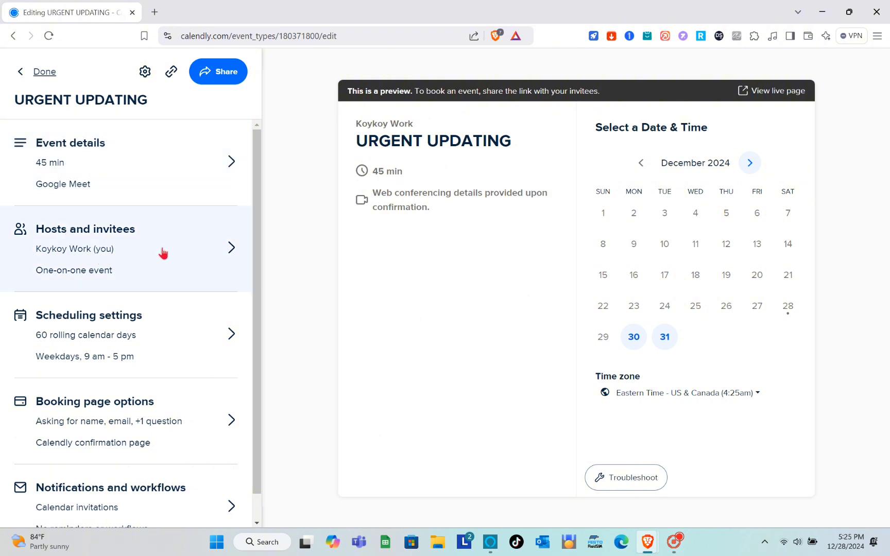
pyautogui.click(226, 135)
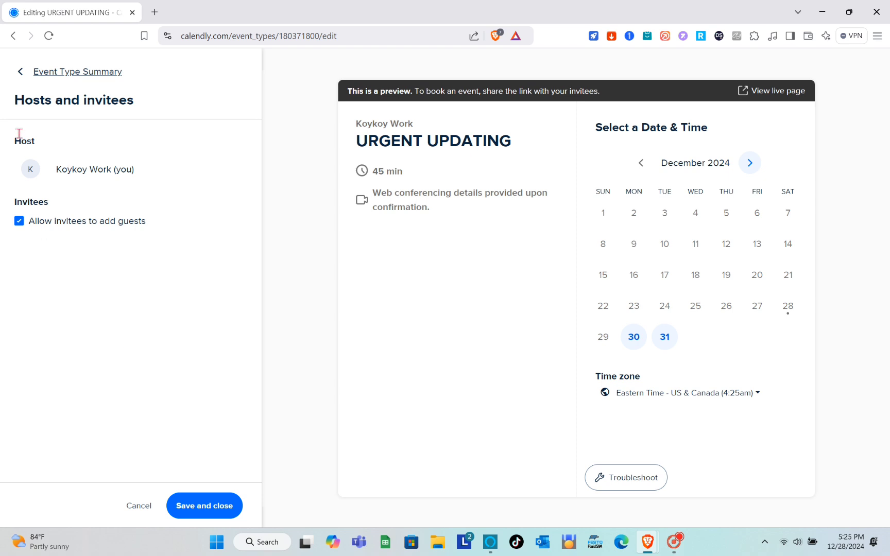
pyautogui.click(21, 75)
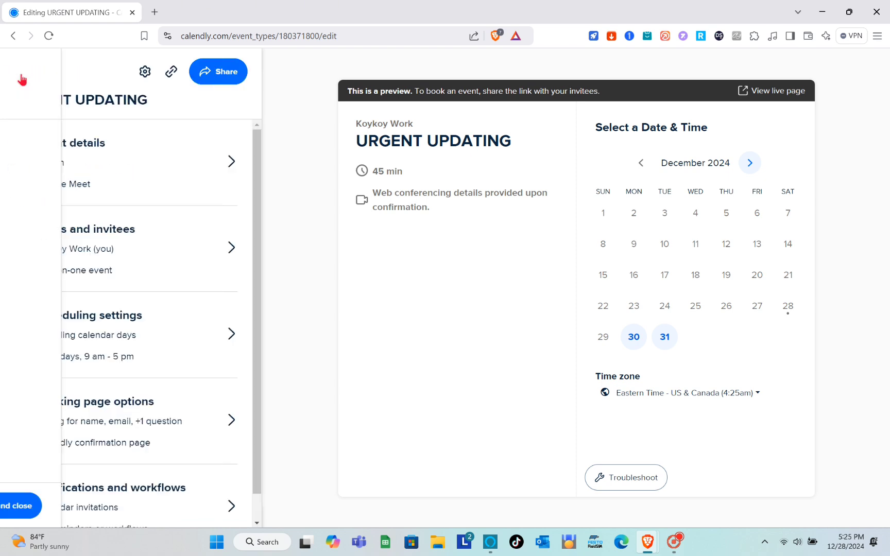
# Step: Open the event's Scheduling settings and let invitees schedule 7 calendar days into the future
pyautogui.scroll(-1, 119, 310)
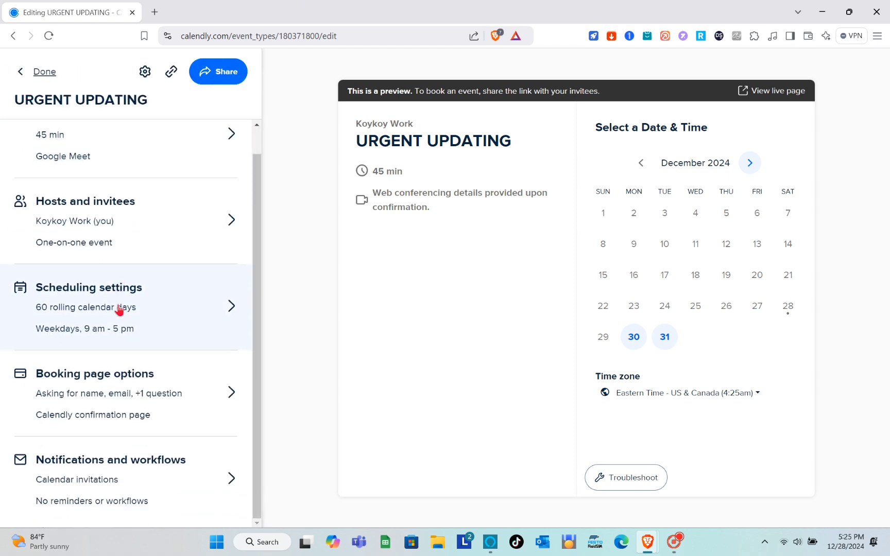
pyautogui.click(167, 311)
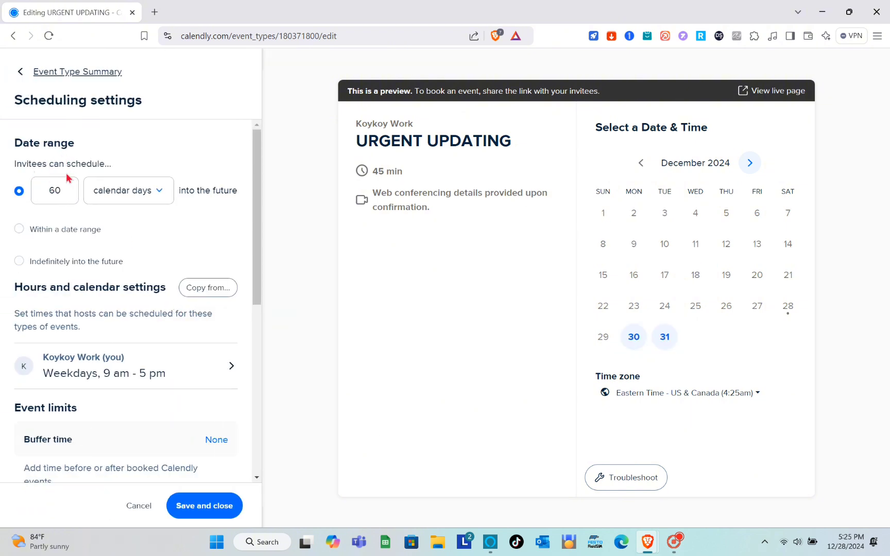
pyautogui.click(67, 193)
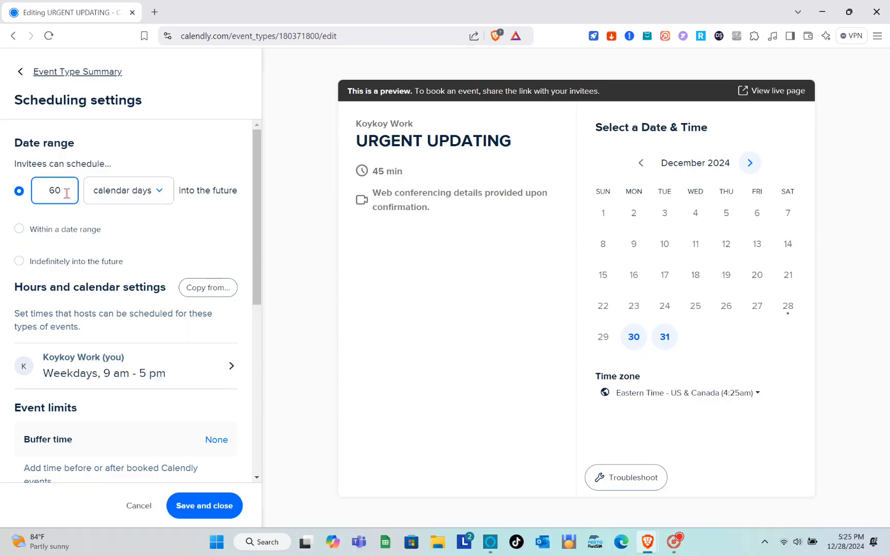
pyautogui.press('BackSpace')
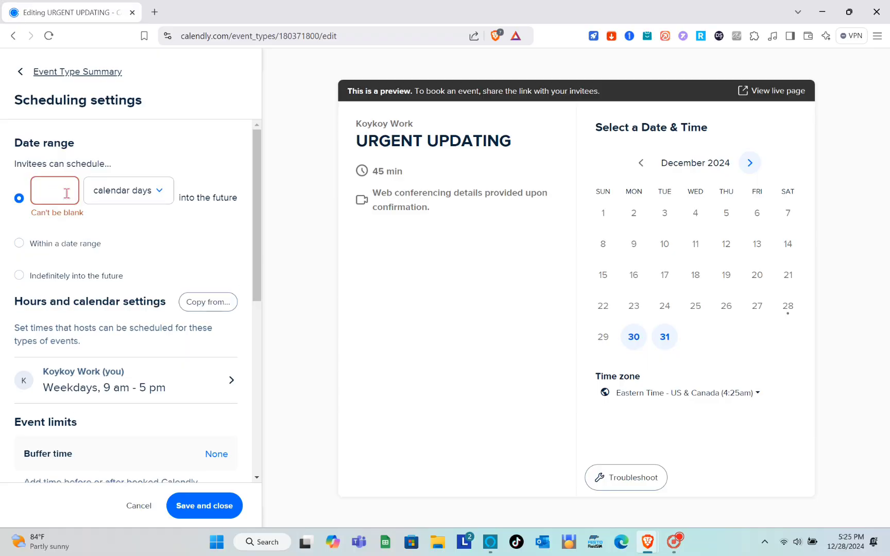
pyautogui.write('7')
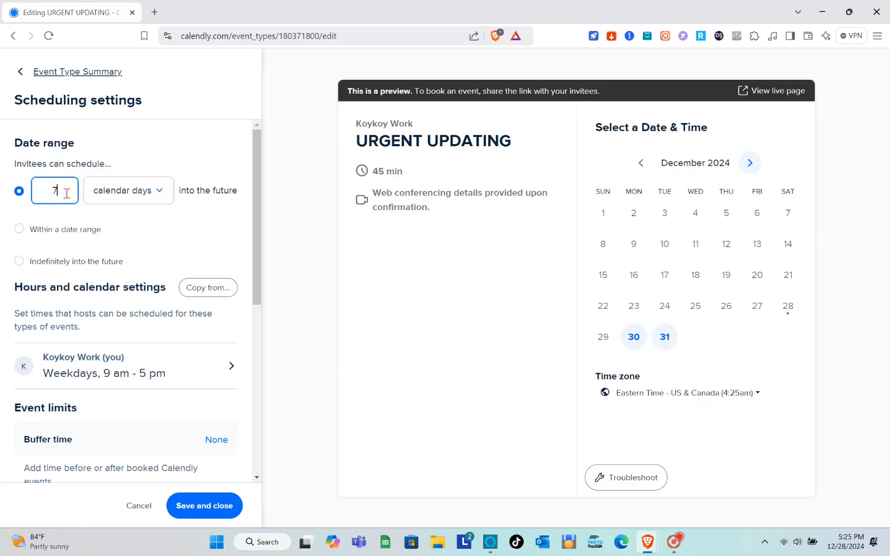
pyautogui.click(154, 203)
pyautogui.click(168, 228)
# Step: Switch invitee scheduling to within a date range and open the range's calendar
pyautogui.click(19, 231)
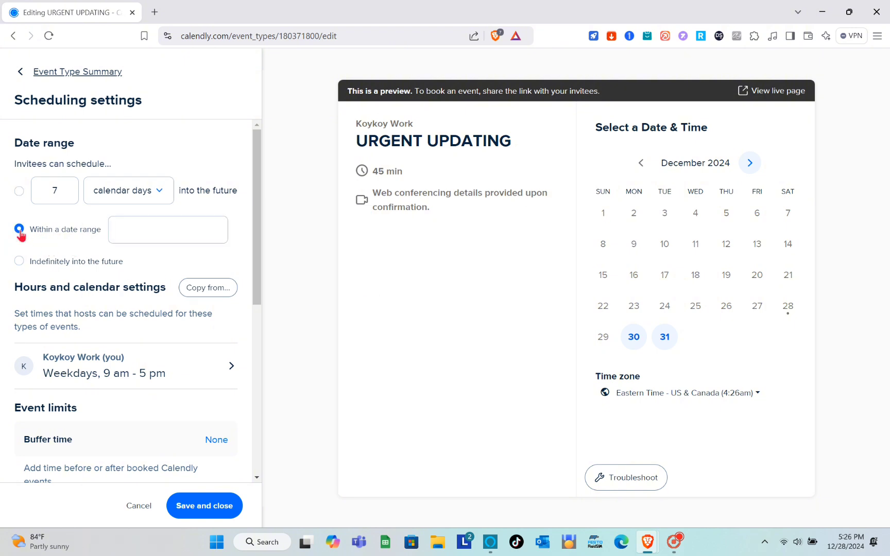
pyautogui.click(114, 237)
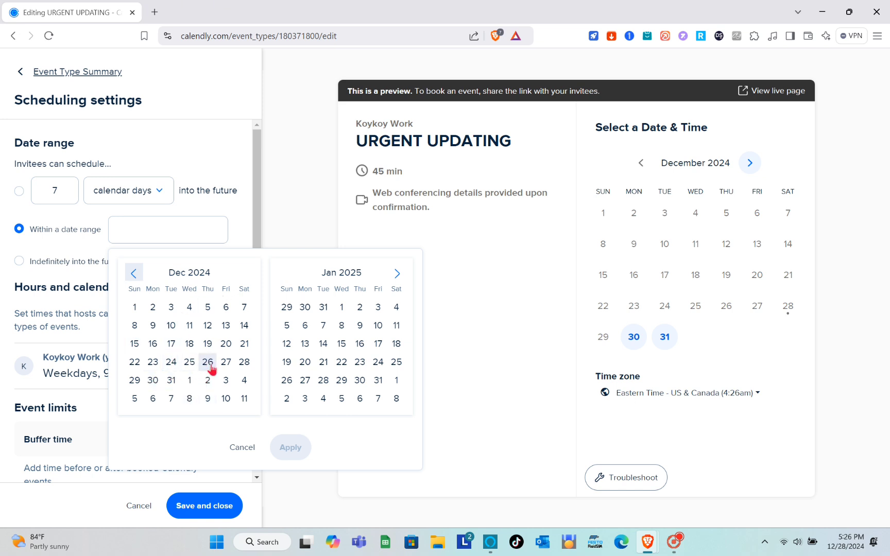
pyautogui.click(242, 363)
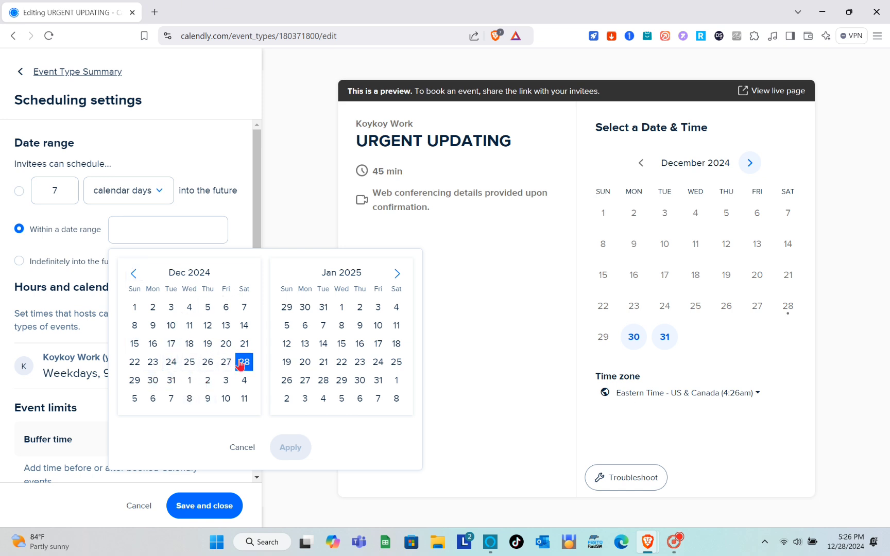
pyautogui.click(342, 309)
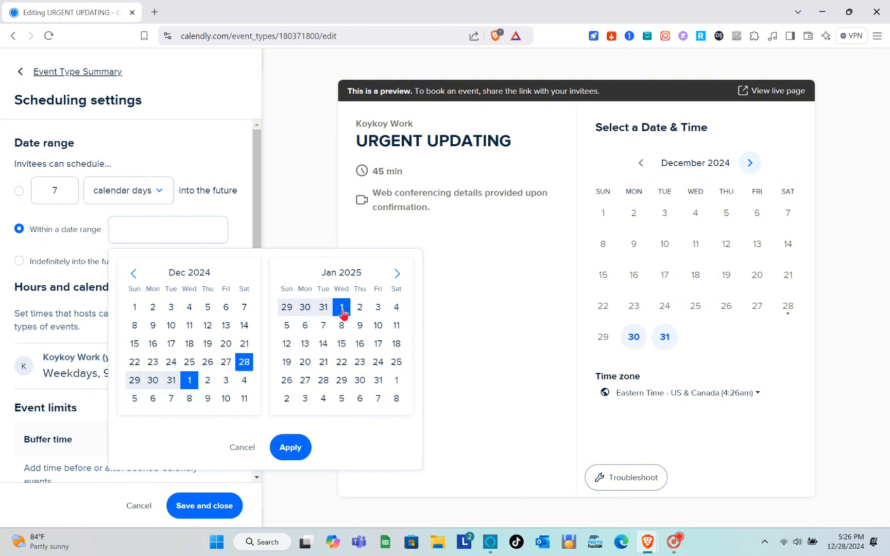
pyautogui.click(396, 309)
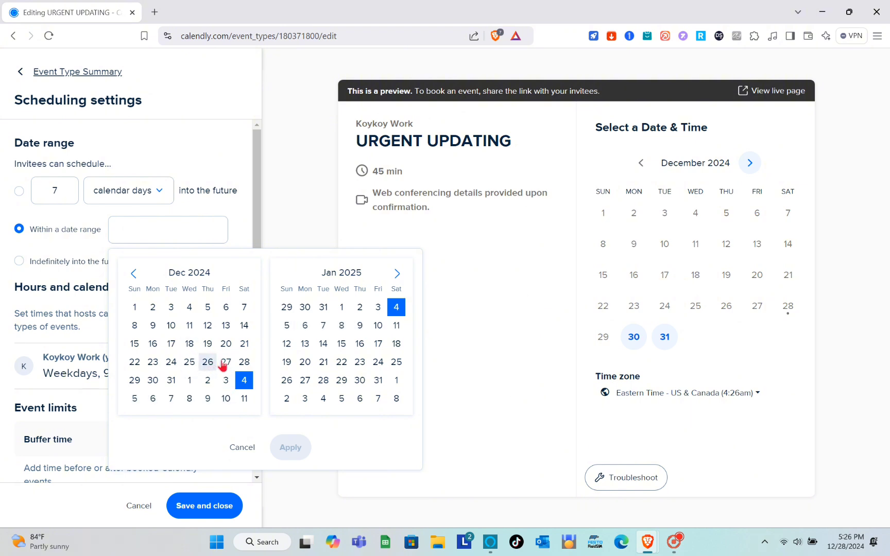
pyautogui.click(241, 364)
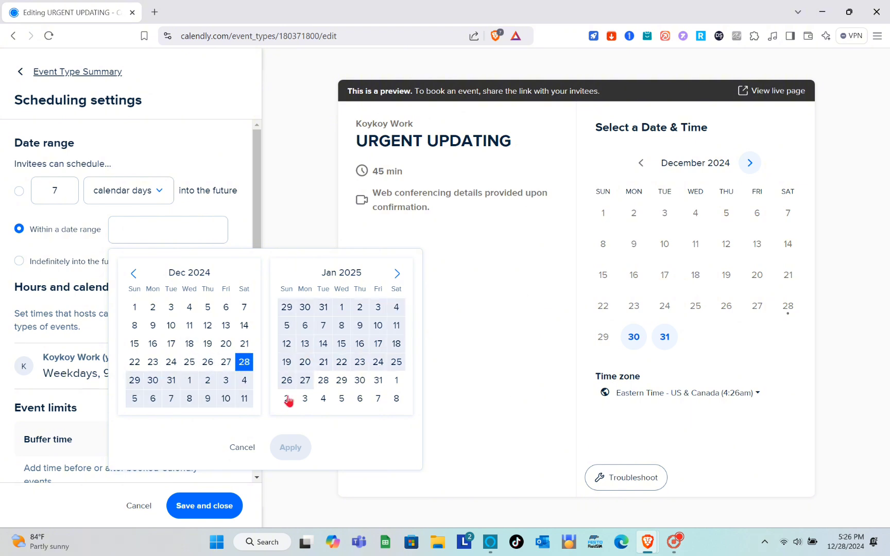
pyautogui.click(367, 326)
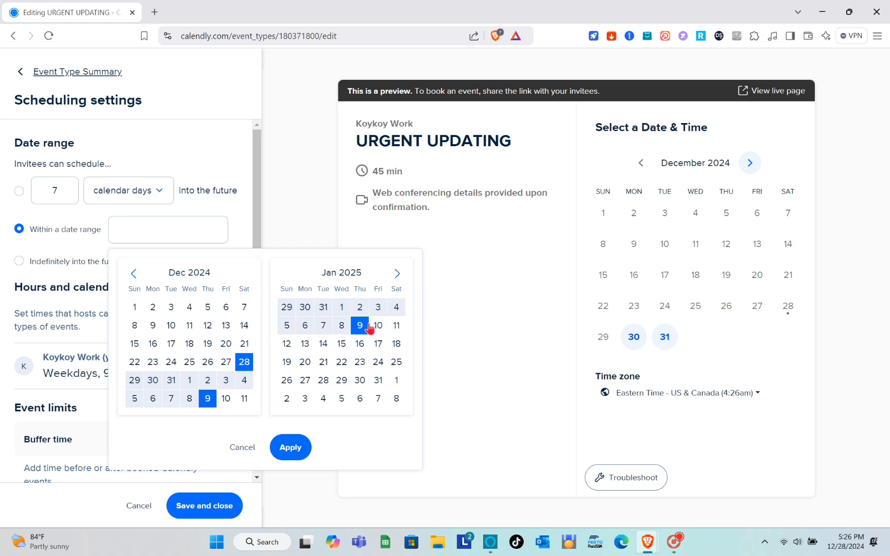
pyautogui.click(397, 309)
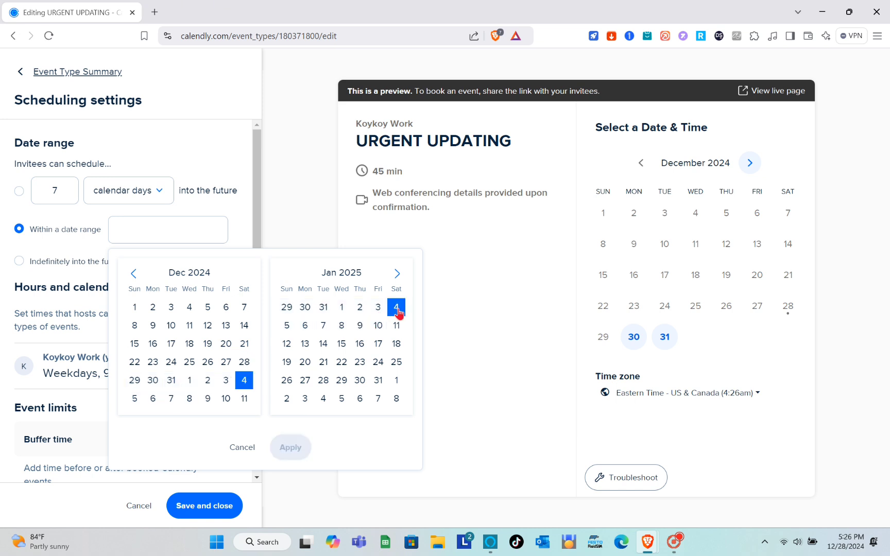
# Step: Apply a scheduling date range from 28 Dec 2024 to 4 Jan 2025
pyautogui.click(252, 362)
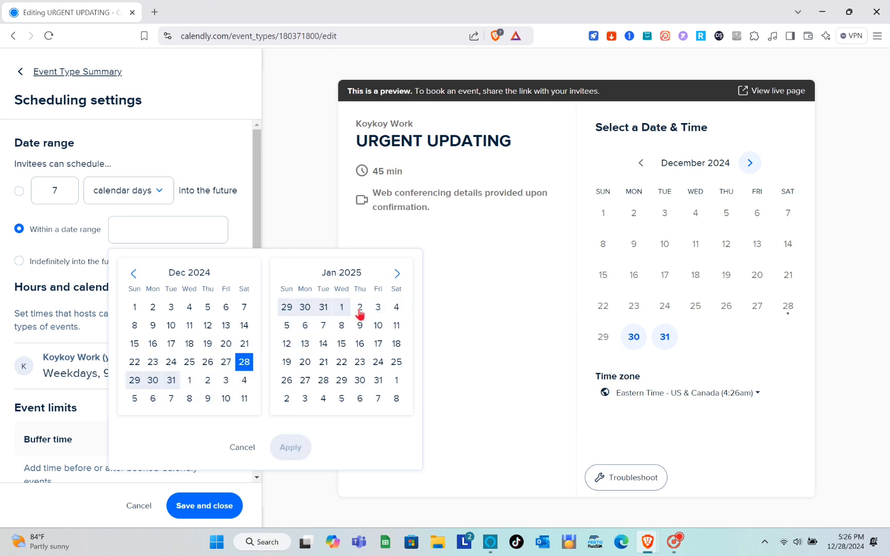
pyautogui.click(395, 308)
pyautogui.click(291, 447)
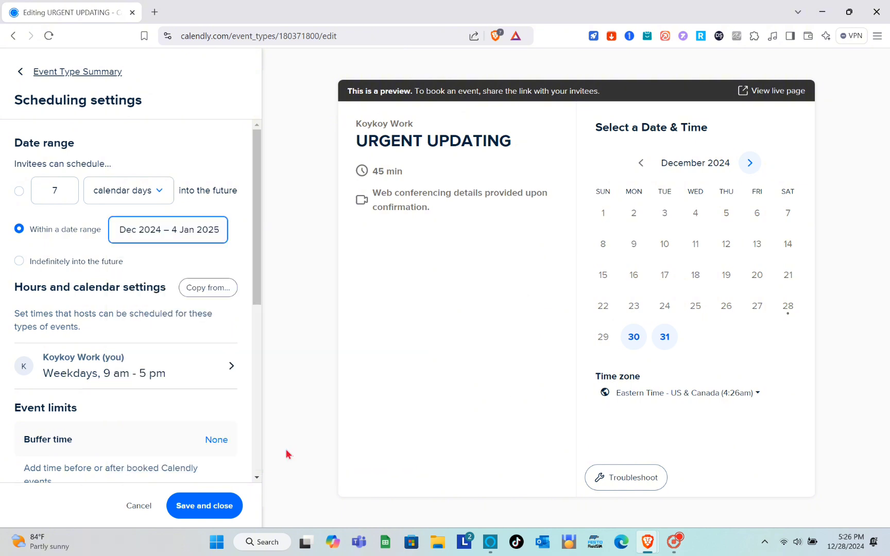
pyautogui.click(674, 544)
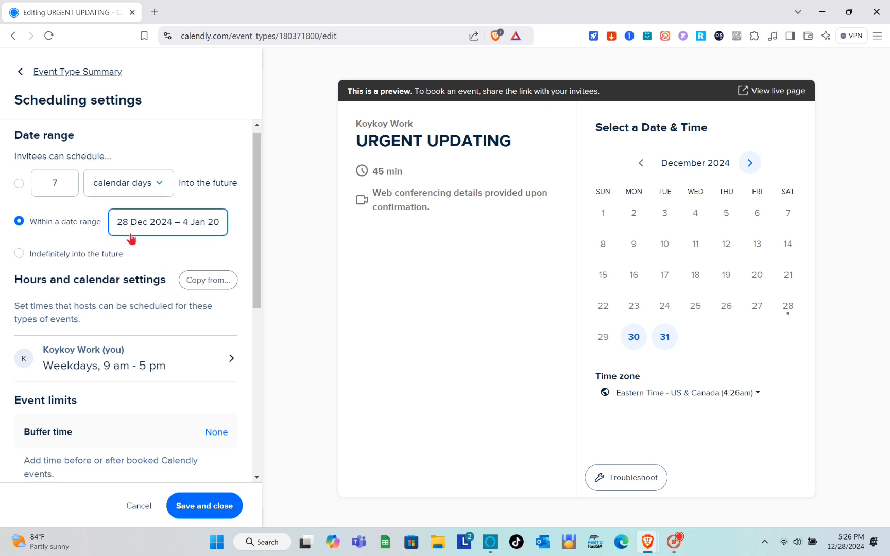
# Step: Open the host's availability under Hours and calendar settings and review the weekly hours
pyautogui.scroll(-1, 149, 216)
pyautogui.scroll(-1, 131, 208)
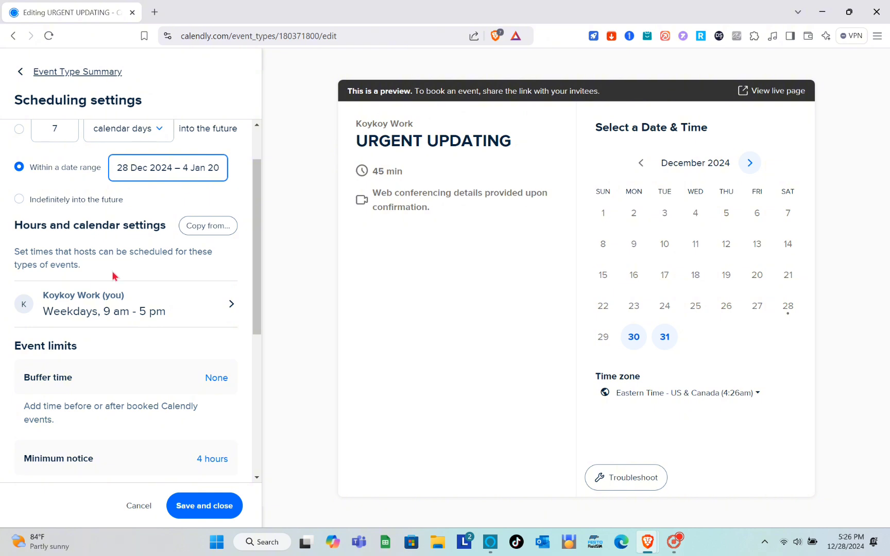
pyautogui.scroll(-1, 114, 276)
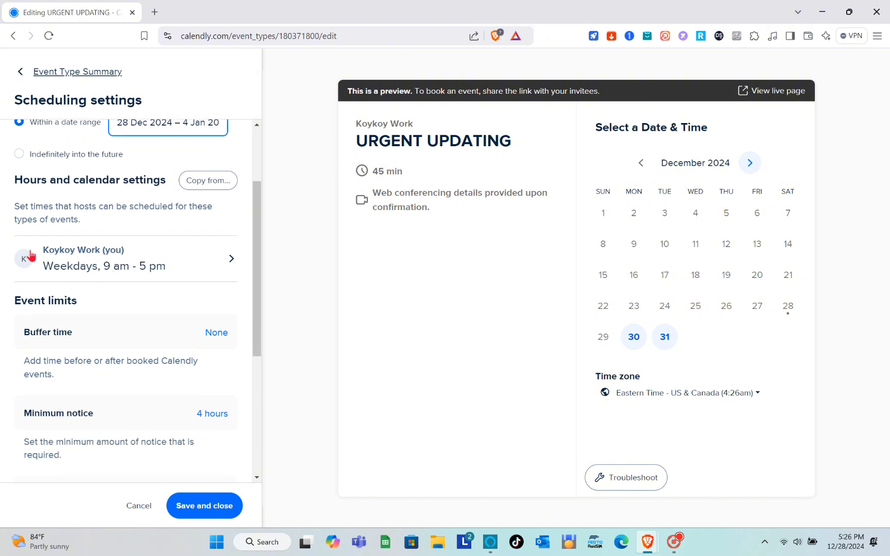
pyautogui.click(207, 266)
pyautogui.scroll(-1, 85, 341)
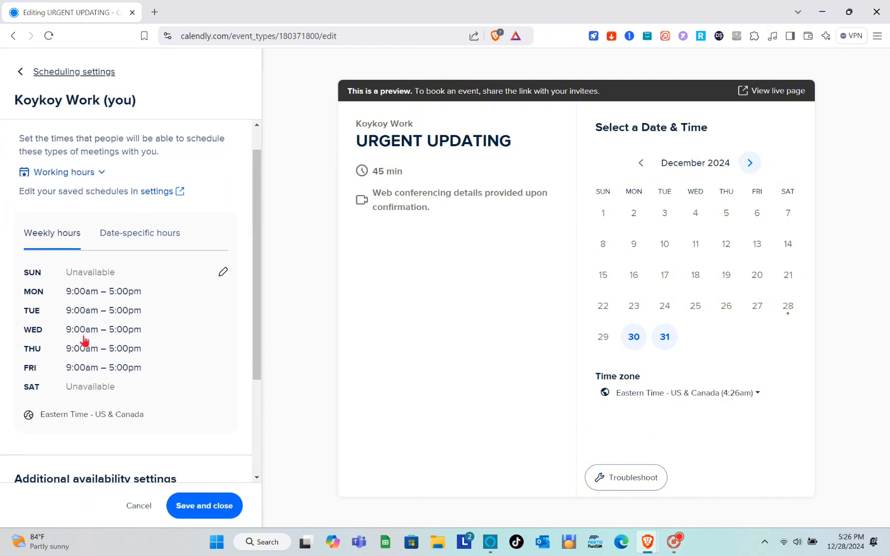
# Step: Review the host's weekly hours, date-specific hours and additional availability settings, and save the host's availability
pyautogui.scroll(2, 82, 340)
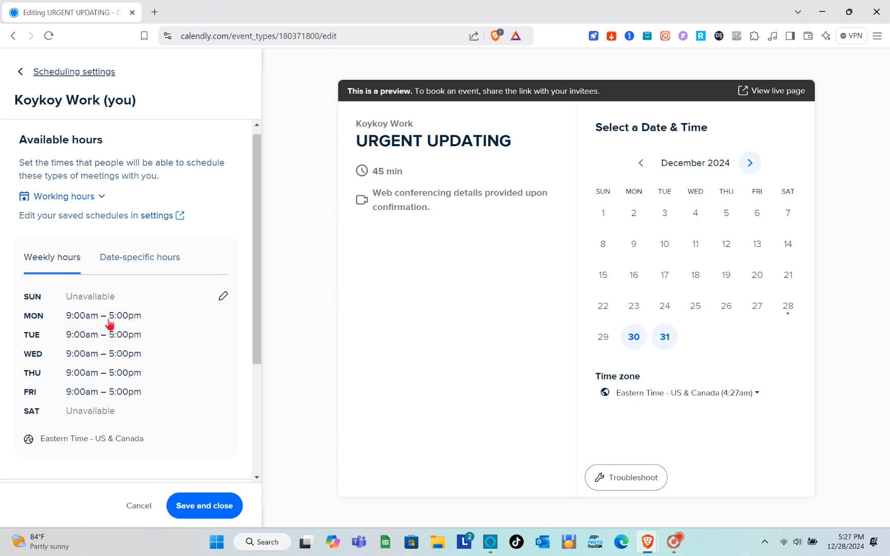
pyautogui.scroll(-1, 118, 314)
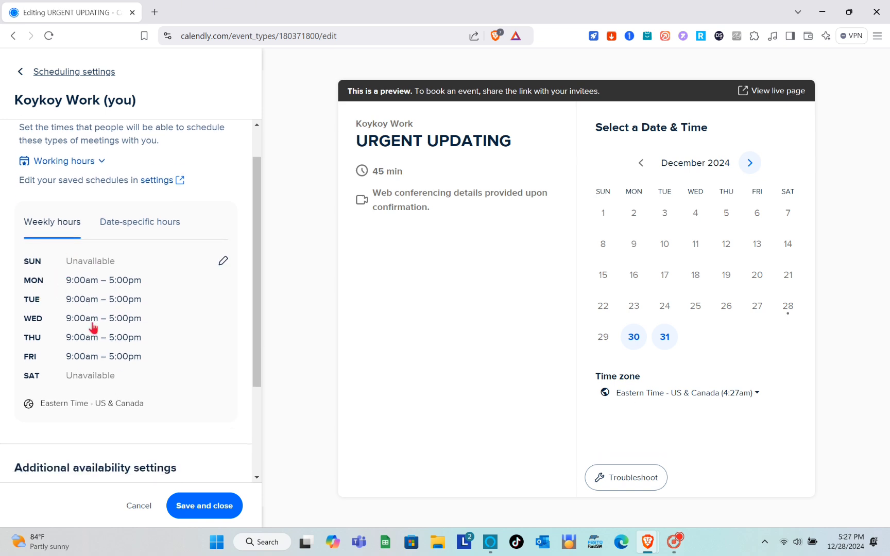
pyautogui.scroll(-2, 121, 362)
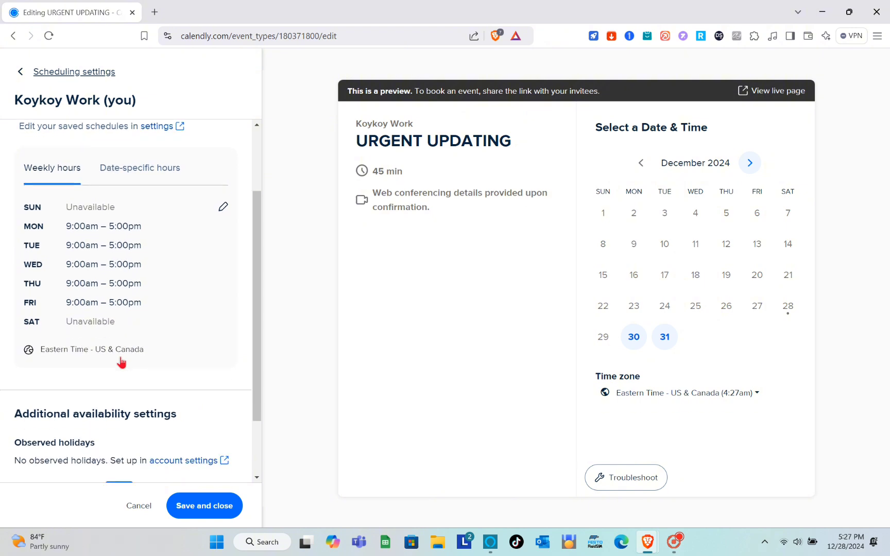
pyautogui.scroll(2, 122, 362)
pyautogui.click(132, 248)
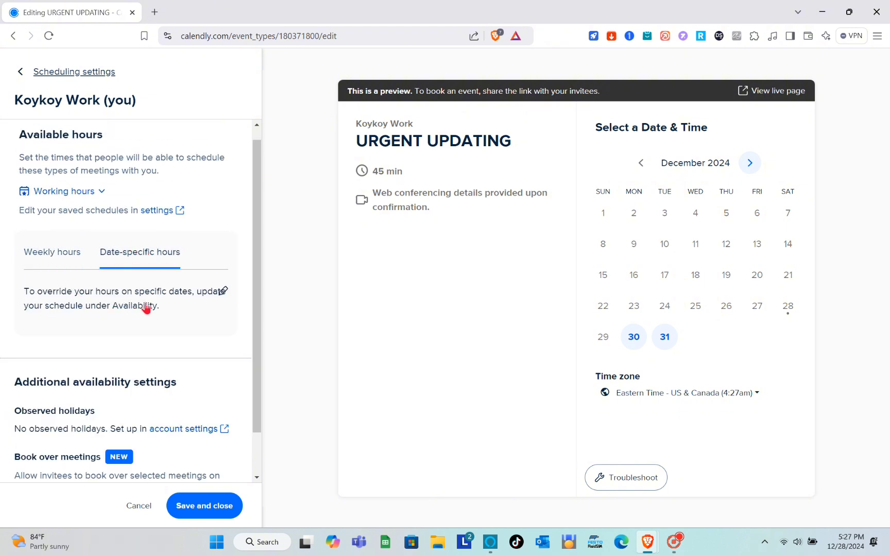
pyautogui.click(59, 253)
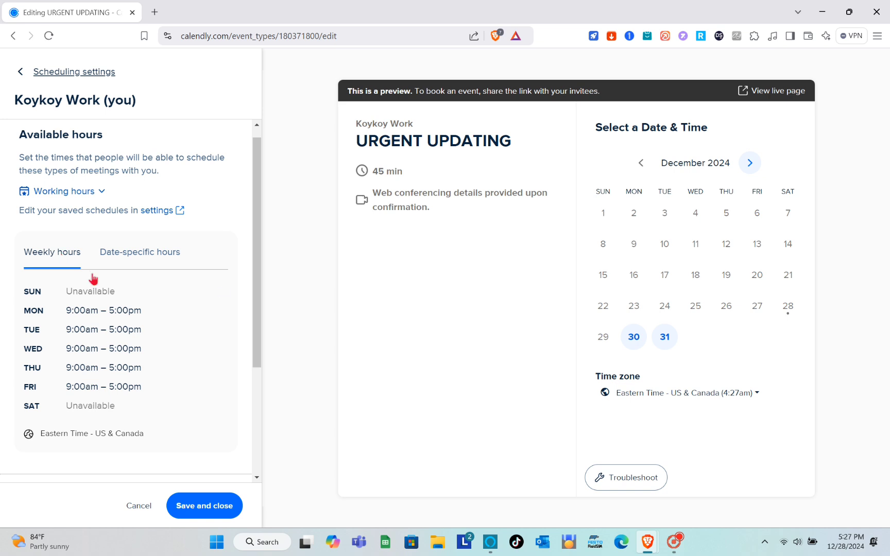
pyautogui.scroll(-3, 91, 278)
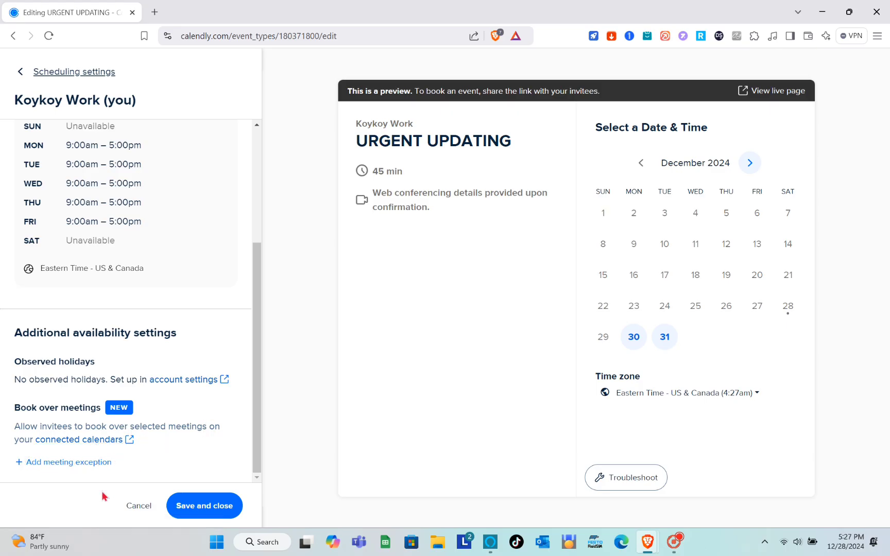
pyautogui.click(211, 515)
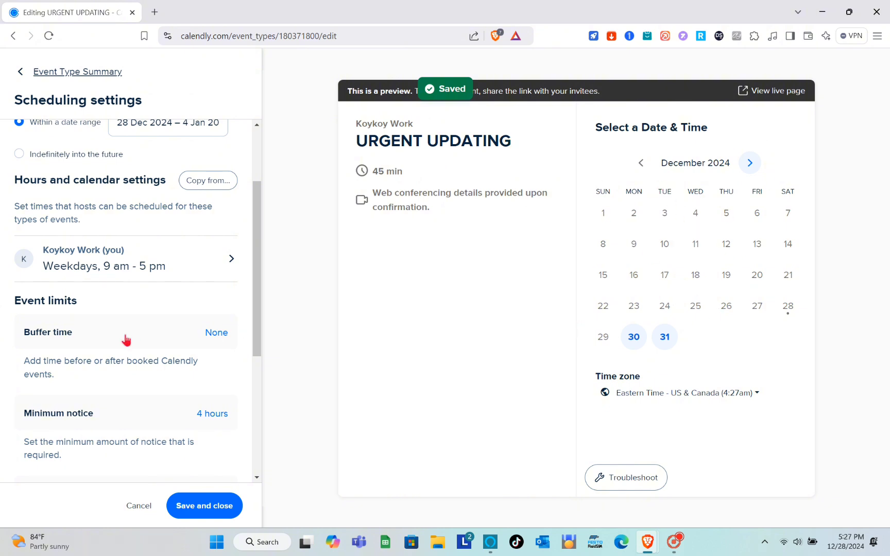
# Step: Set the event's buffer time to 10 min before and 10 min after each event
pyautogui.scroll(-3, 123, 338)
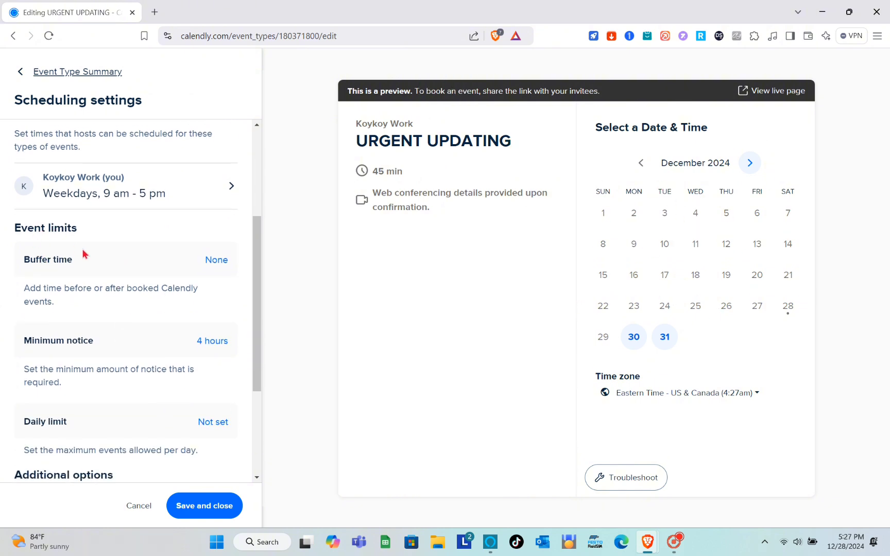
pyautogui.click(212, 262)
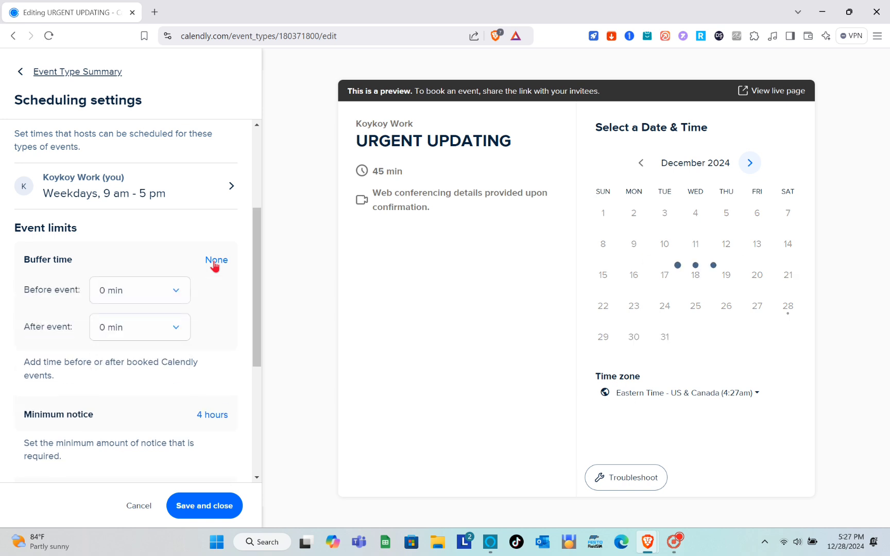
pyautogui.click(176, 291)
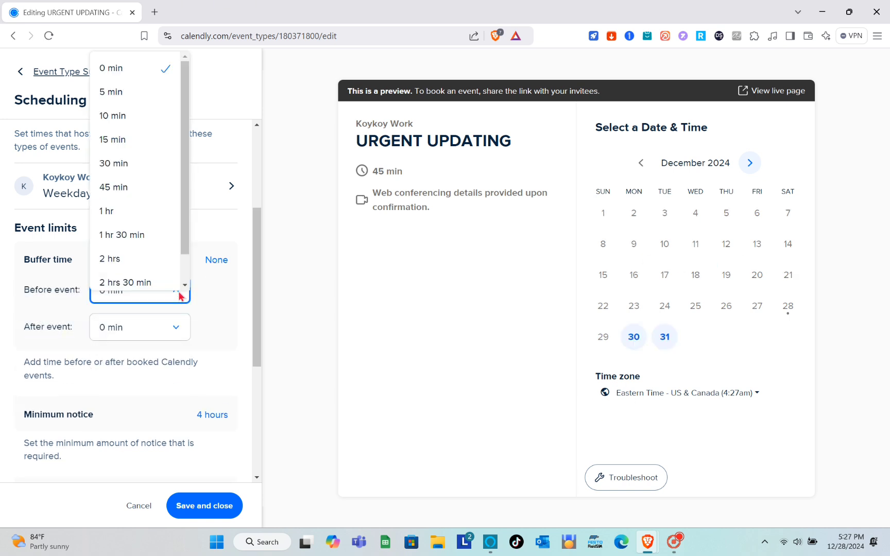
pyautogui.click(122, 114)
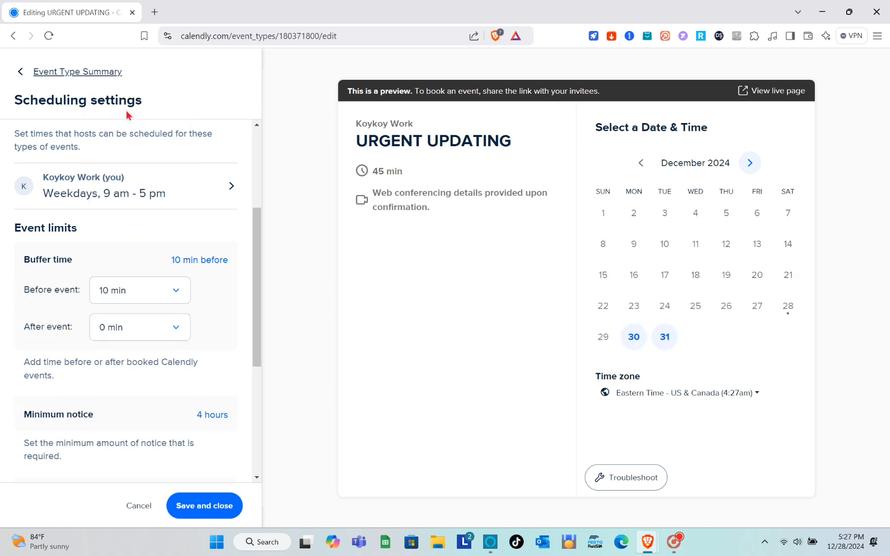
pyautogui.click(177, 329)
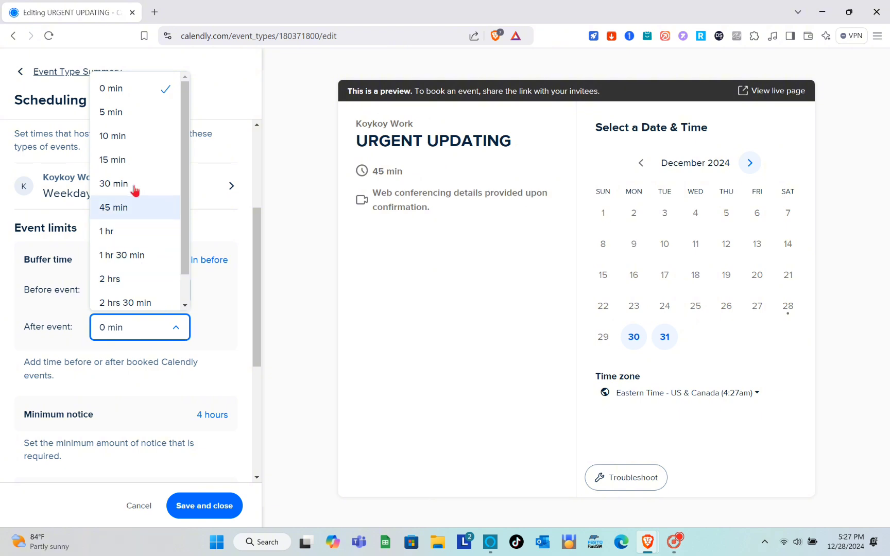
pyautogui.click(126, 138)
# Step: Set the event's minimum notice to 3 hours
pyautogui.scroll(-2, 135, 364)
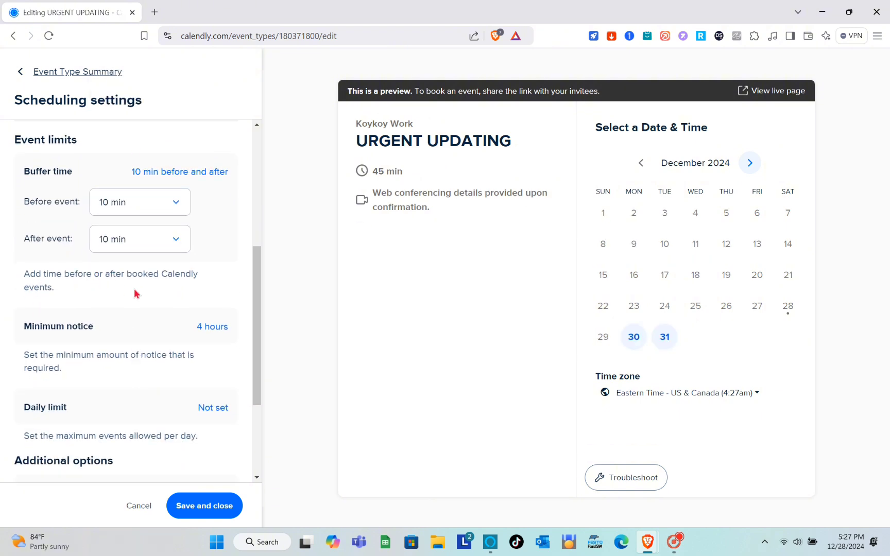
pyautogui.scroll(-1, 80, 341)
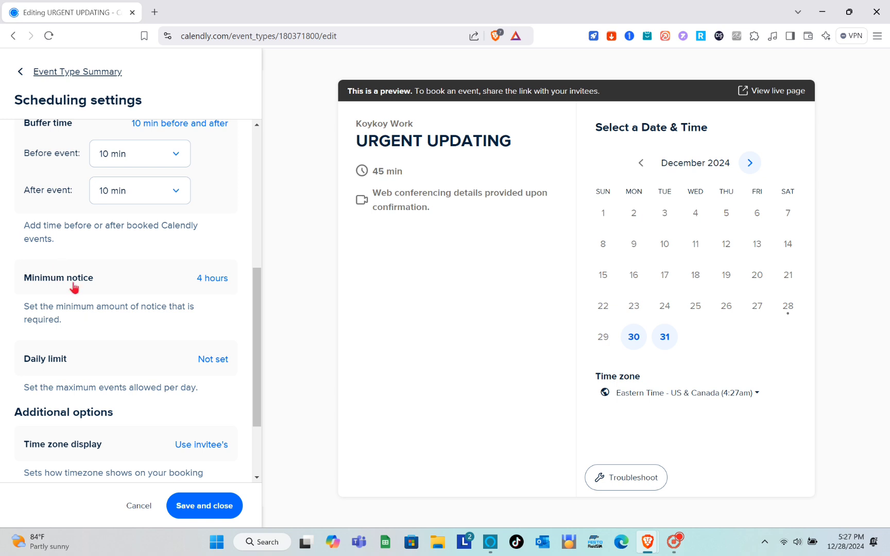
pyautogui.click(212, 280)
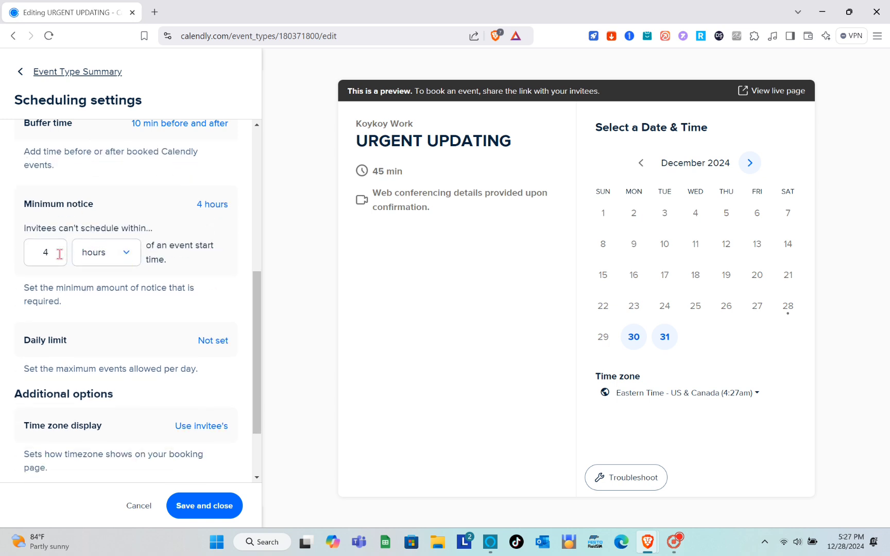
pyautogui.click(59, 254)
pyautogui.press('BackSpace')
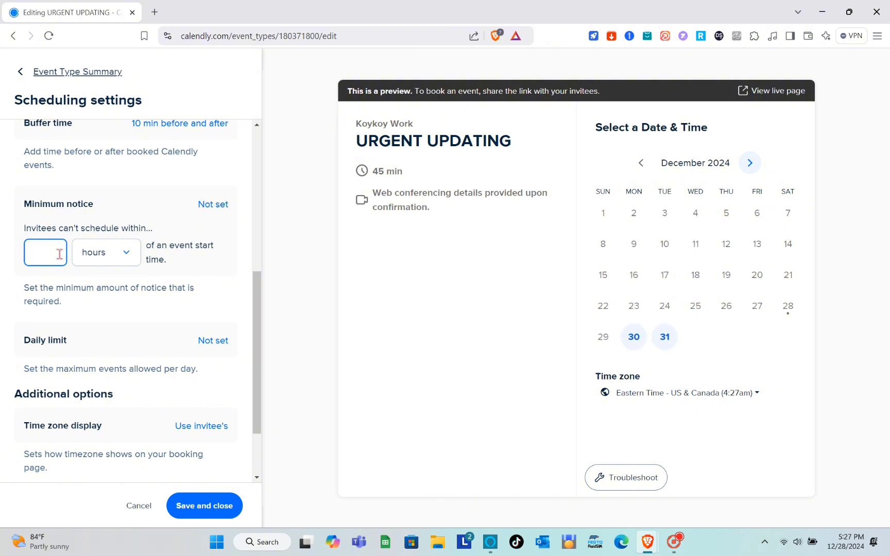
pyautogui.write('3')
# Step: Set the daily limit to a maximum of 4 events per day and save the scheduling settings
pyautogui.scroll(-1, 128, 345)
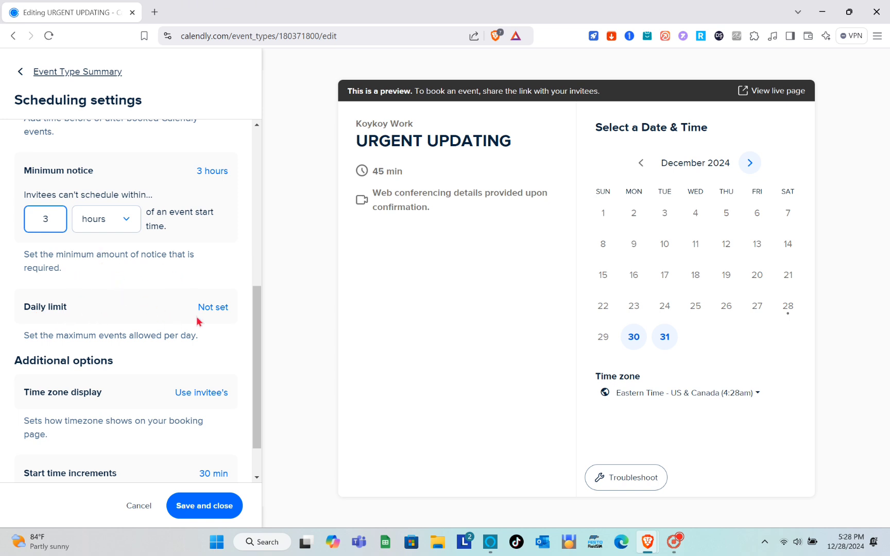
pyautogui.click(218, 308)
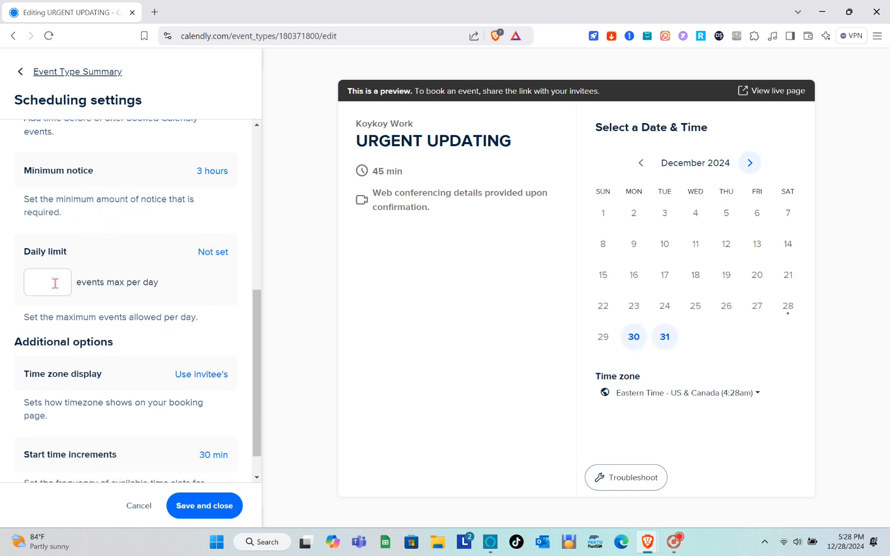
pyautogui.click(55, 283)
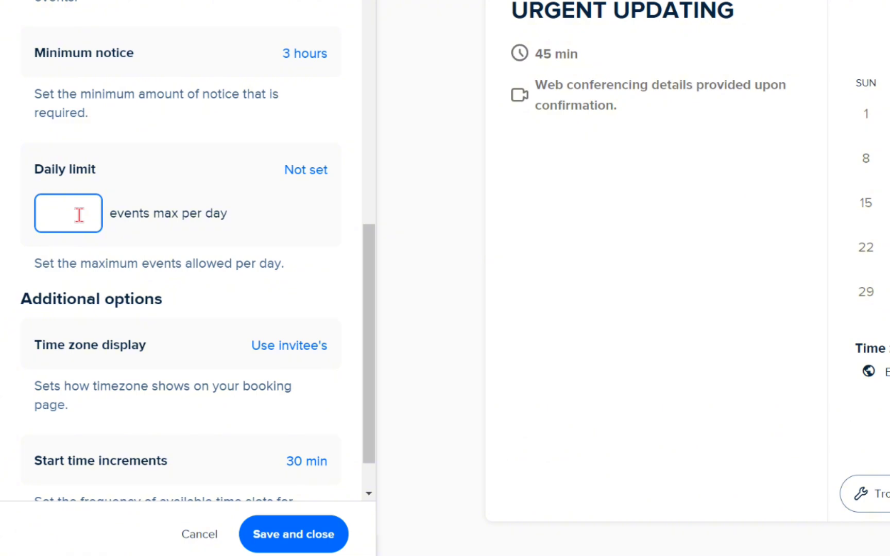
pyautogui.write('4')
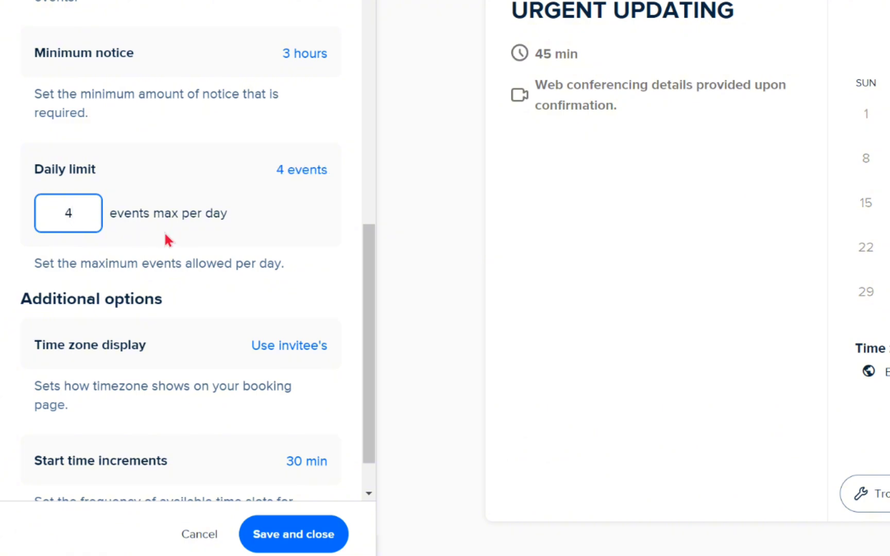
pyautogui.press('BackSpace')
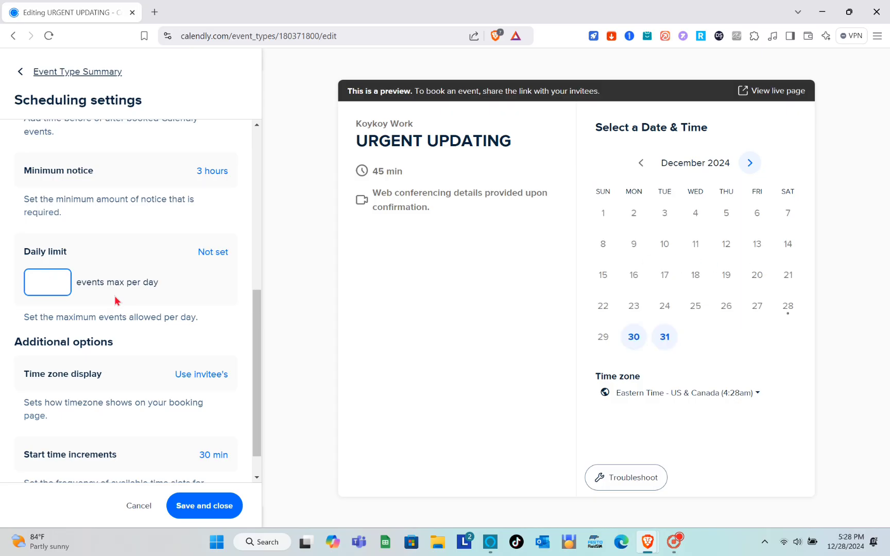
pyautogui.write('4')
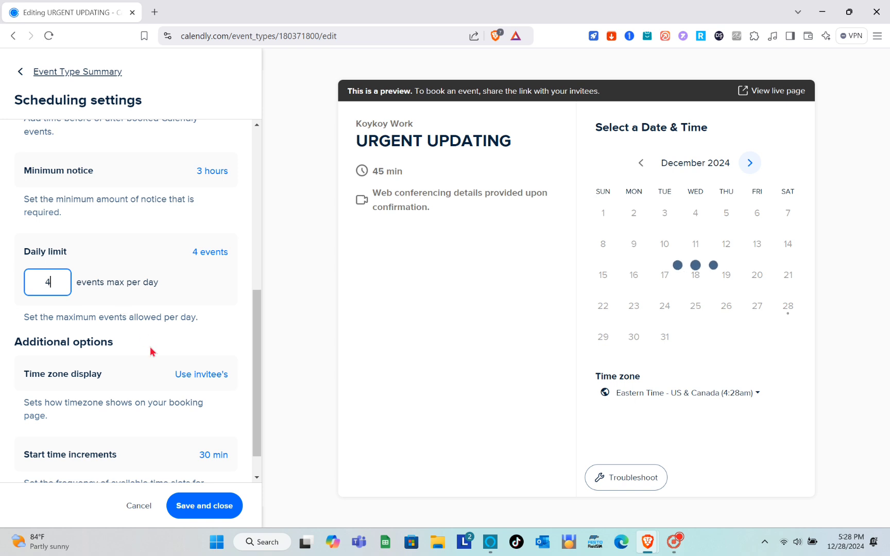
pyautogui.scroll(-1, 61, 323)
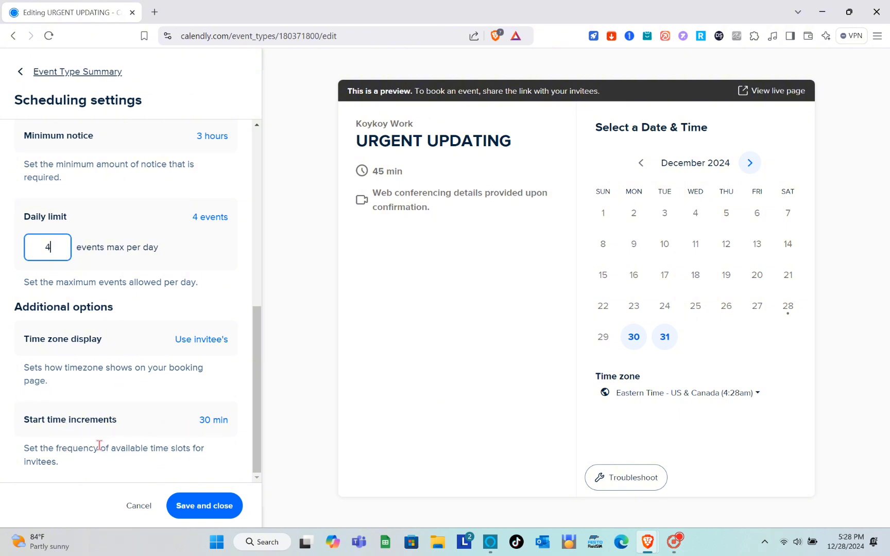
pyautogui.click(195, 511)
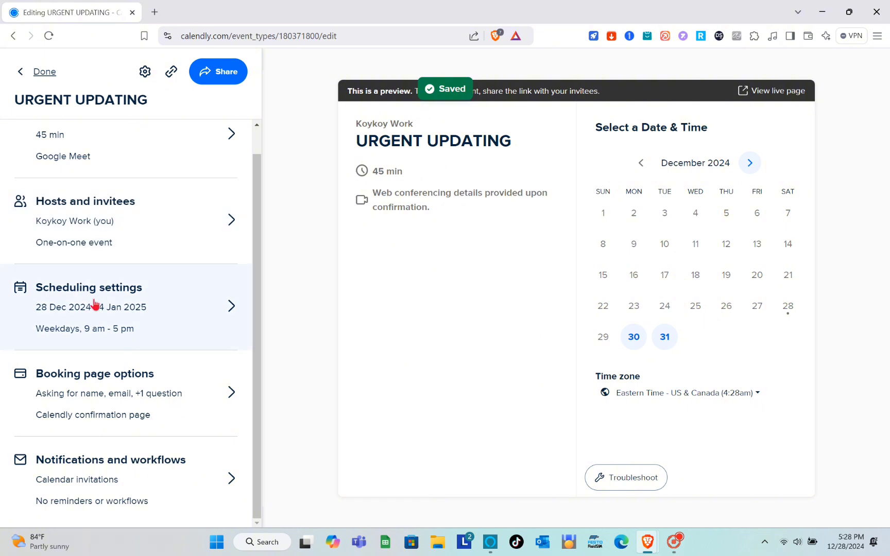
# Step: In the Booking page options, set the name question to First Name, Last Name and turn off letting invitees add guests
pyautogui.click(225, 396)
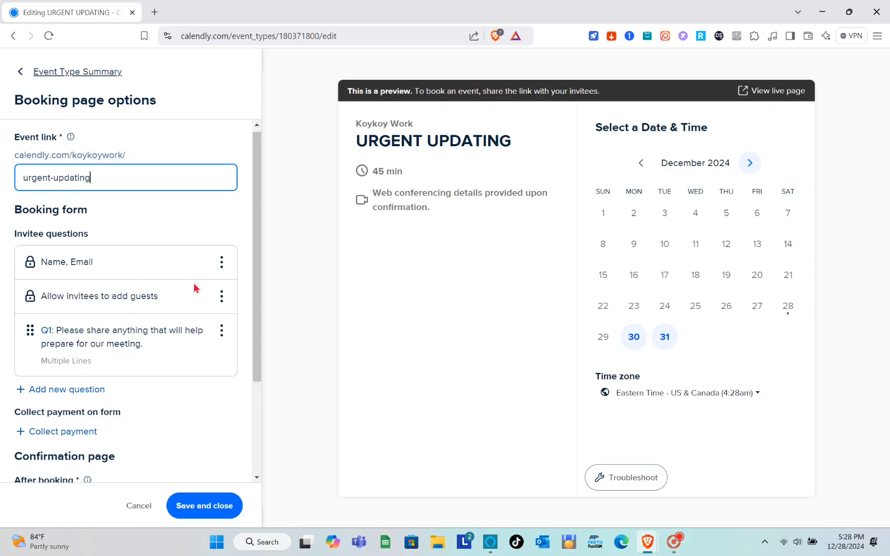
pyautogui.click(223, 265)
pyautogui.click(230, 287)
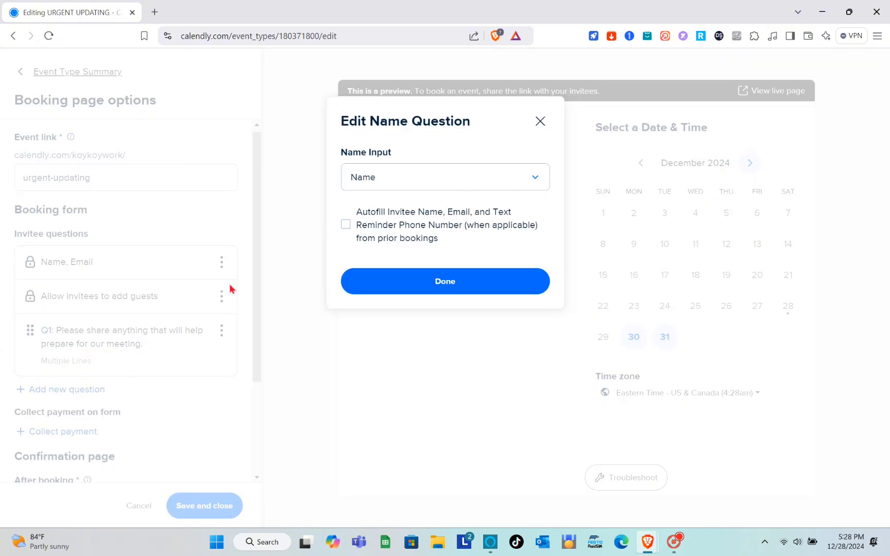
pyautogui.click(404, 185)
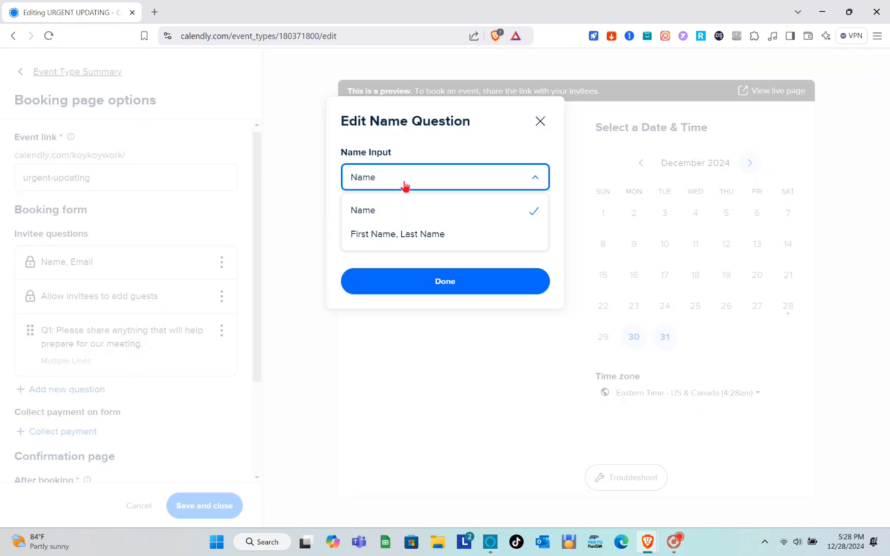
pyautogui.click(411, 241)
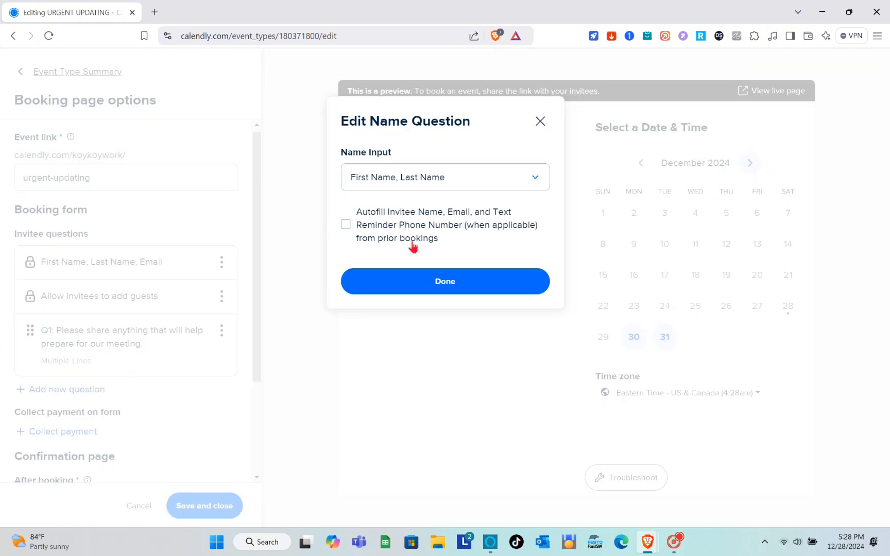
pyautogui.click(426, 278)
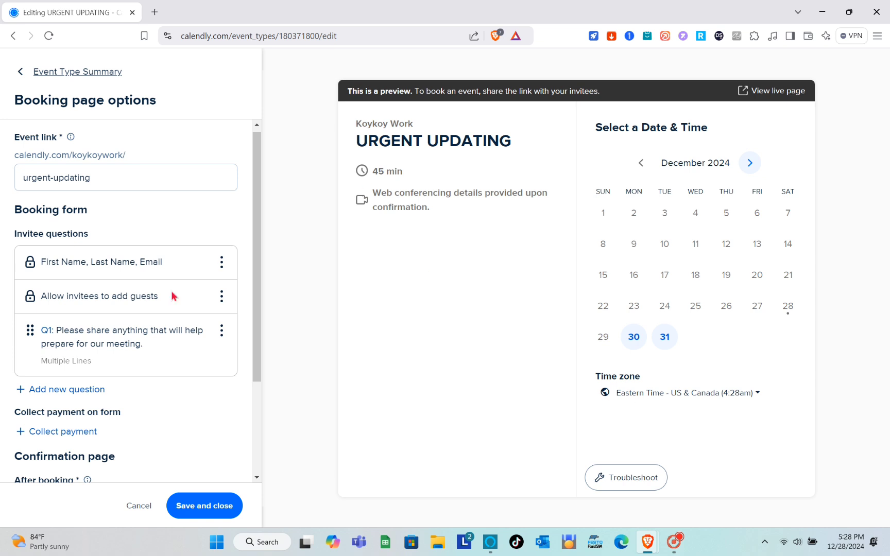
pyautogui.click(222, 296)
pyautogui.click(228, 320)
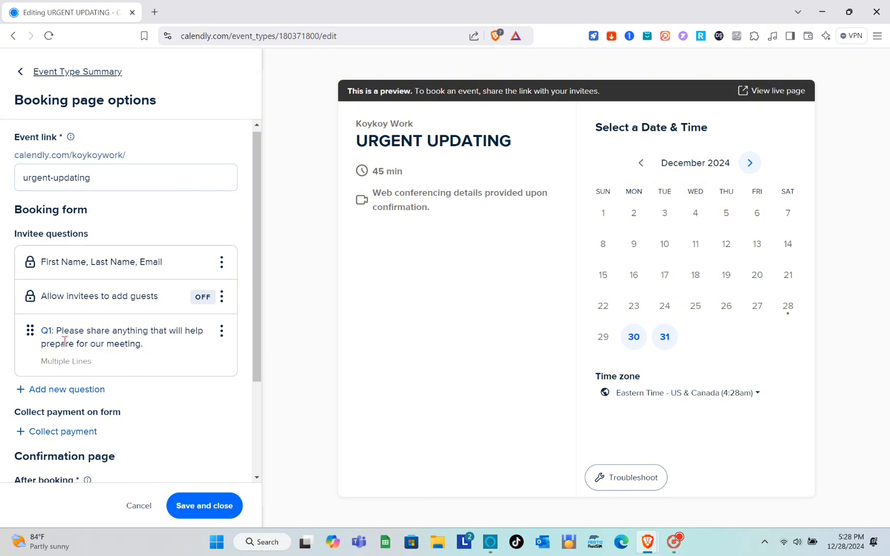
# Step: Edit the invitee question about preparing for the meeting by toggling its Required option, and close the question's settings
pyautogui.scroll(-1, 65, 344)
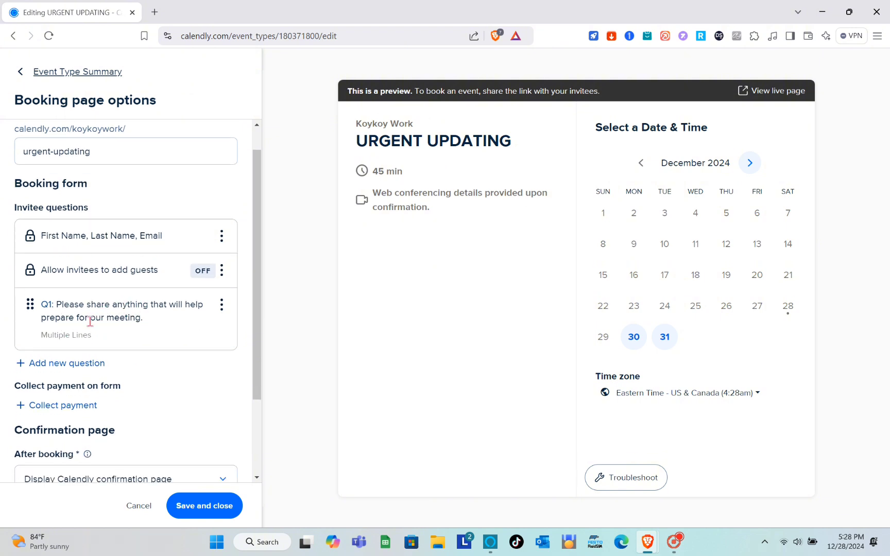
pyautogui.click(222, 305)
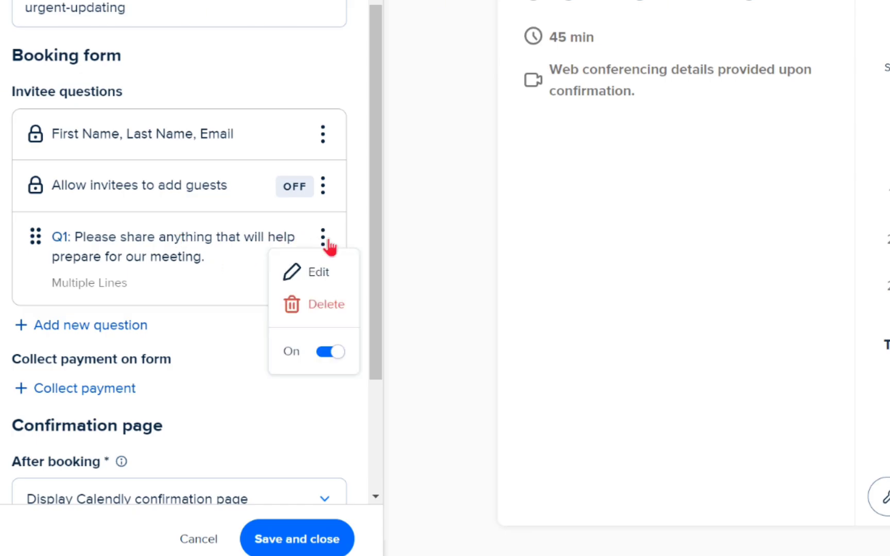
pyautogui.click(326, 267)
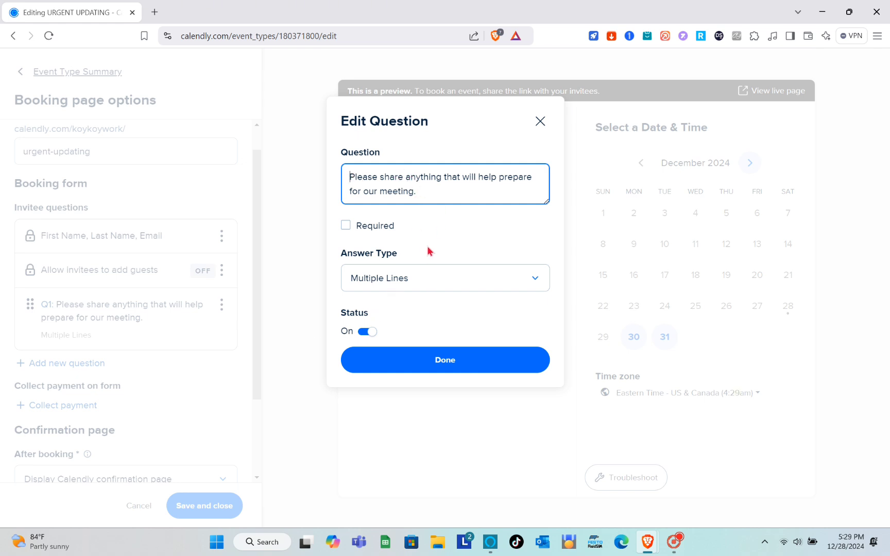
pyautogui.click(346, 228)
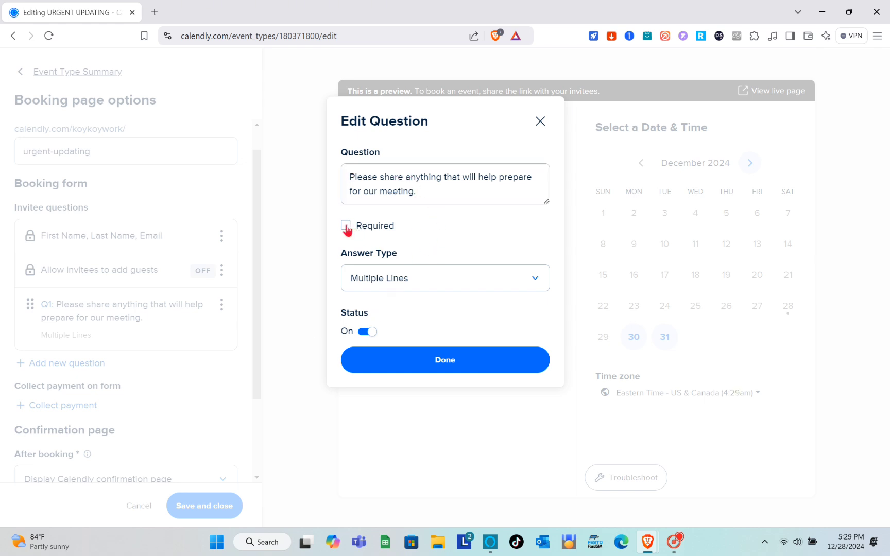
pyautogui.click(420, 372)
pyautogui.scroll(-2, 64, 367)
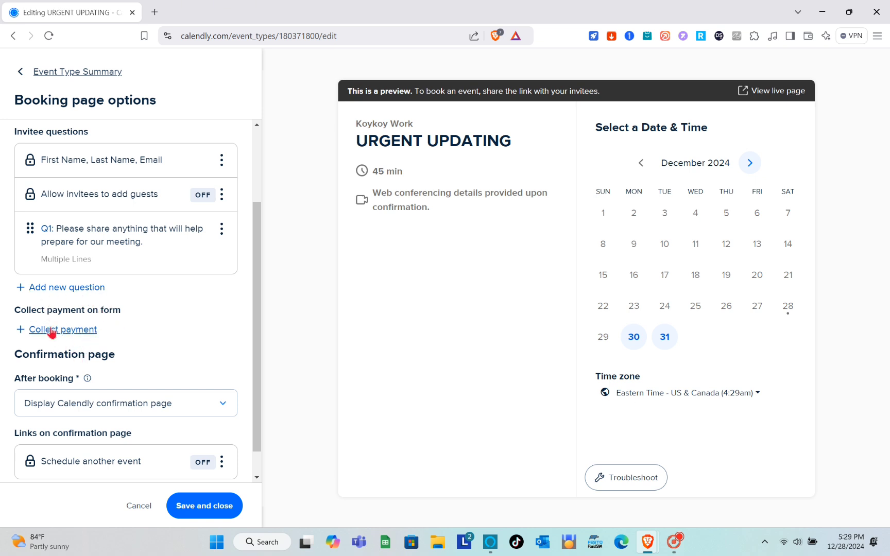
# Step: Check the After booking choices for the confirmation page, keep the Calendly confirmation page, and save the booking page options
pyautogui.scroll(-1, 103, 350)
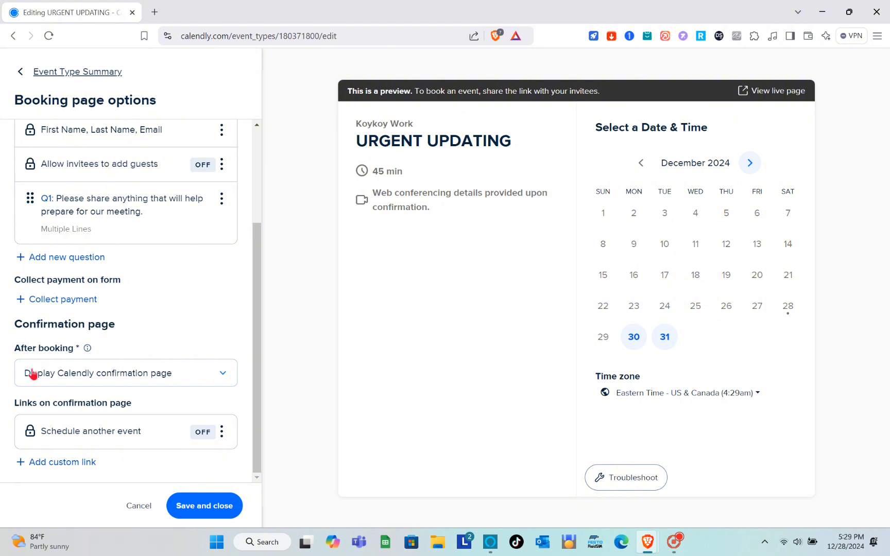
pyautogui.click(199, 374)
pyautogui.click(198, 375)
pyautogui.click(207, 508)
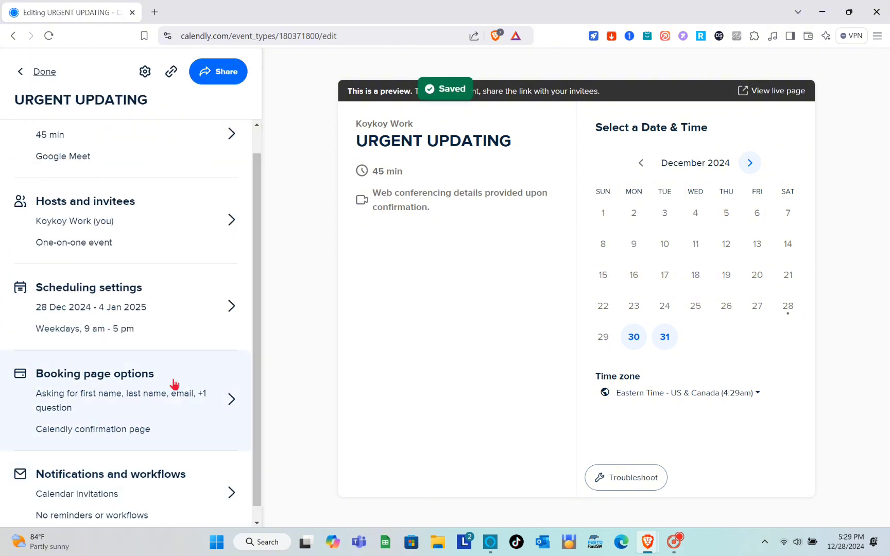
# Step: Open the Calendar invitation for editing in the event's Notifications and workflows
pyautogui.scroll(-1, 173, 387)
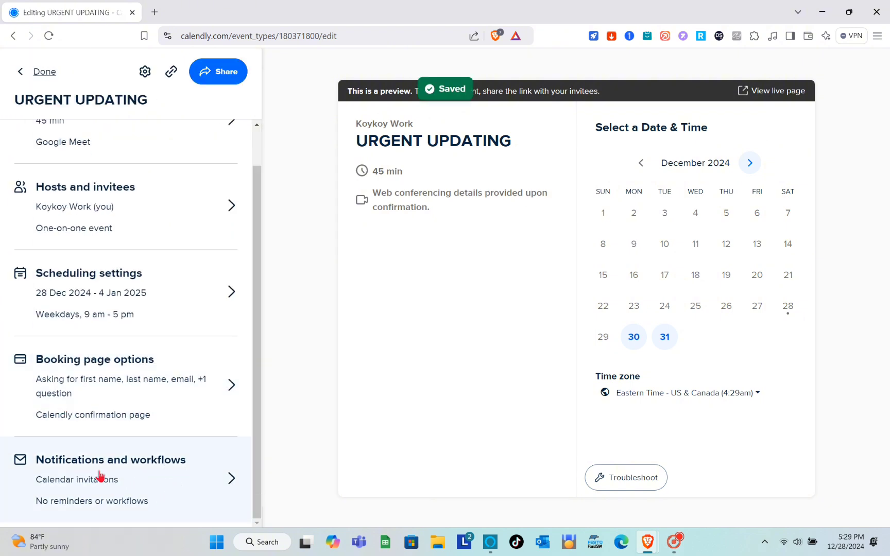
pyautogui.click(212, 483)
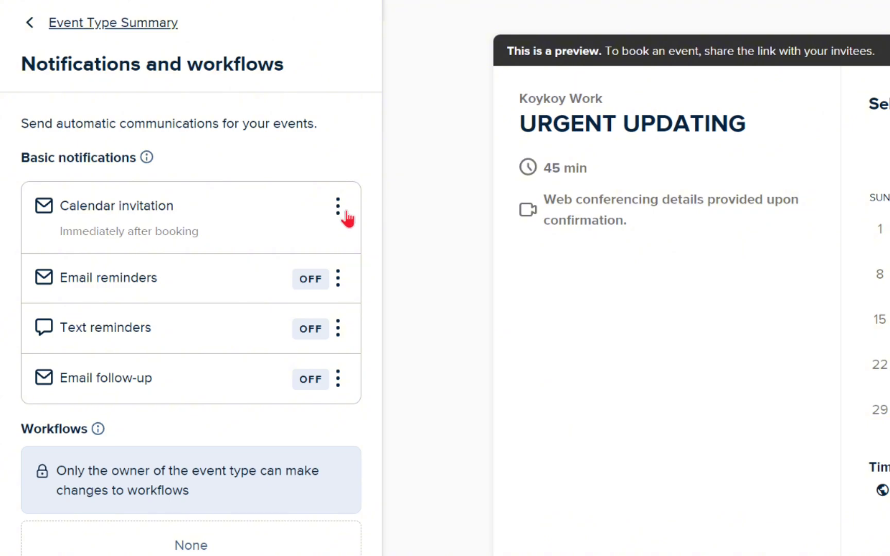
pyautogui.click(233, 200)
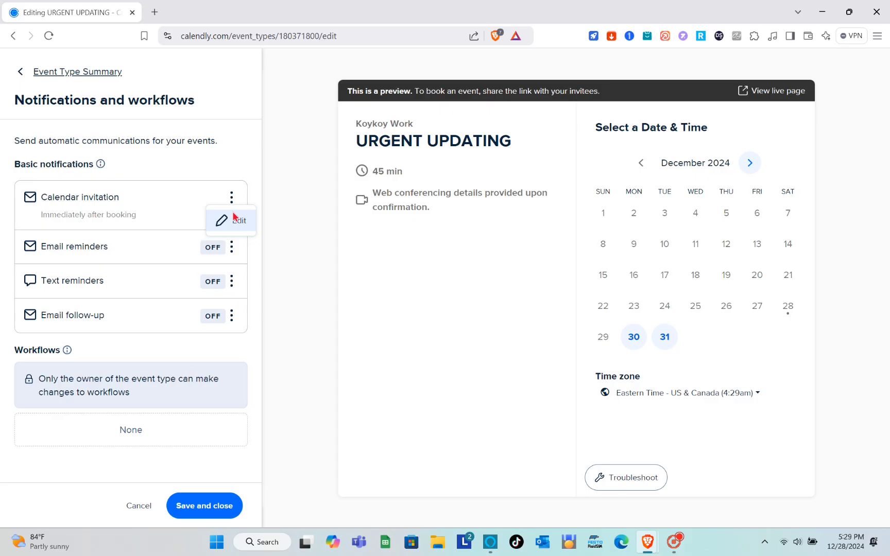
pyautogui.click(337, 240)
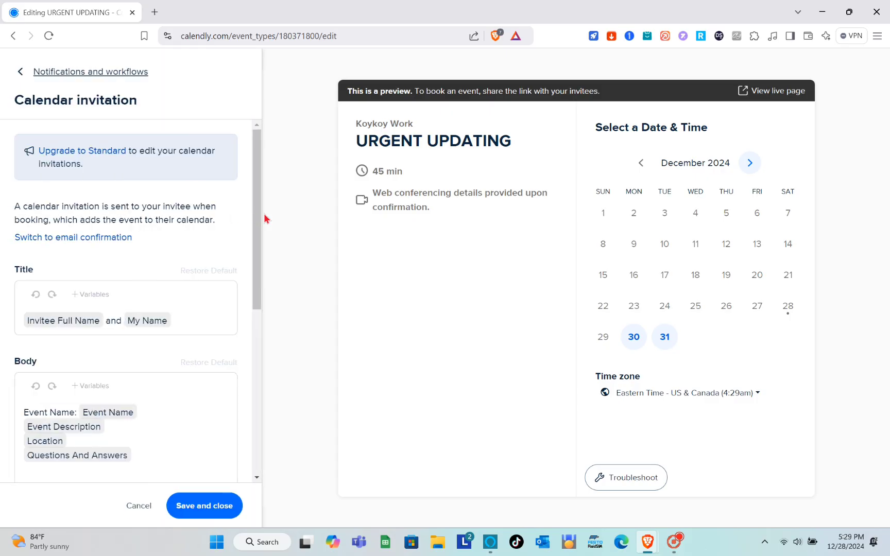
# Step: Examine the calendar invitation's title, body, timing and cancellation policy, and save and close it
pyautogui.scroll(-1, 110, 304)
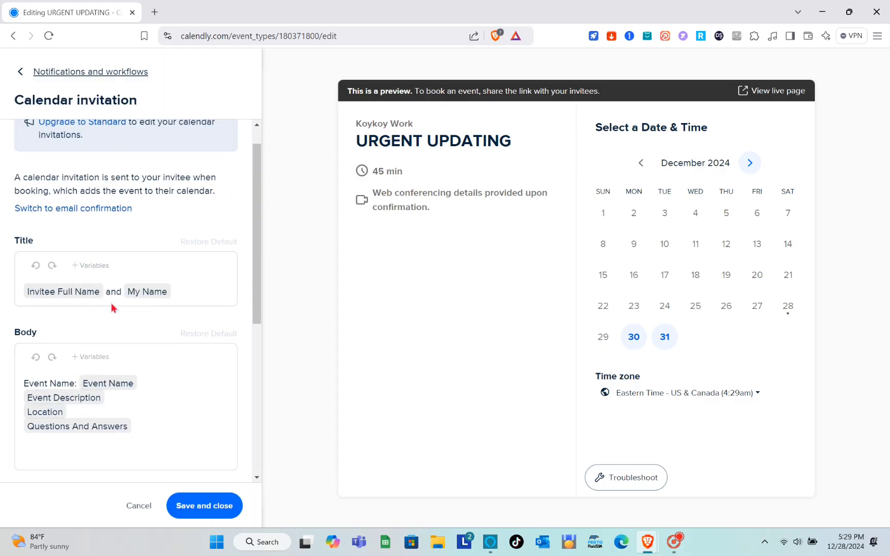
pyautogui.scroll(-2, 134, 300)
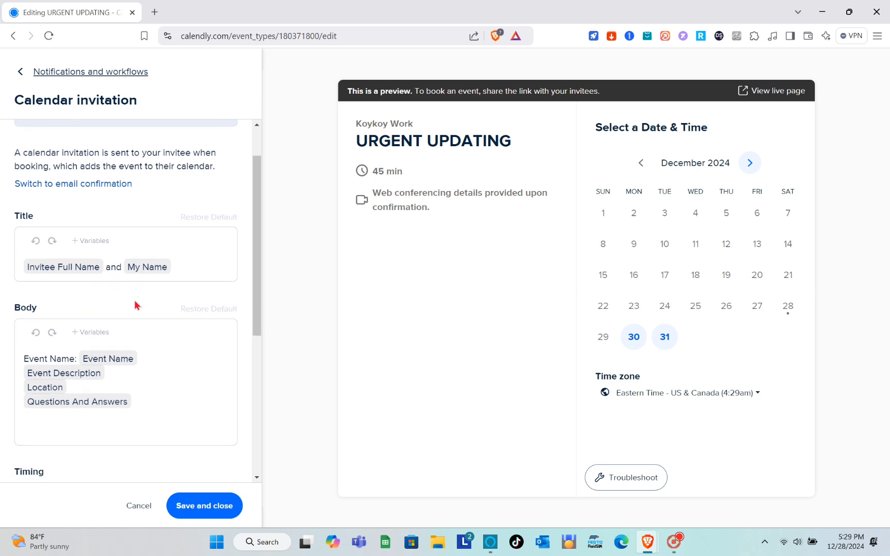
pyautogui.scroll(-1, 97, 306)
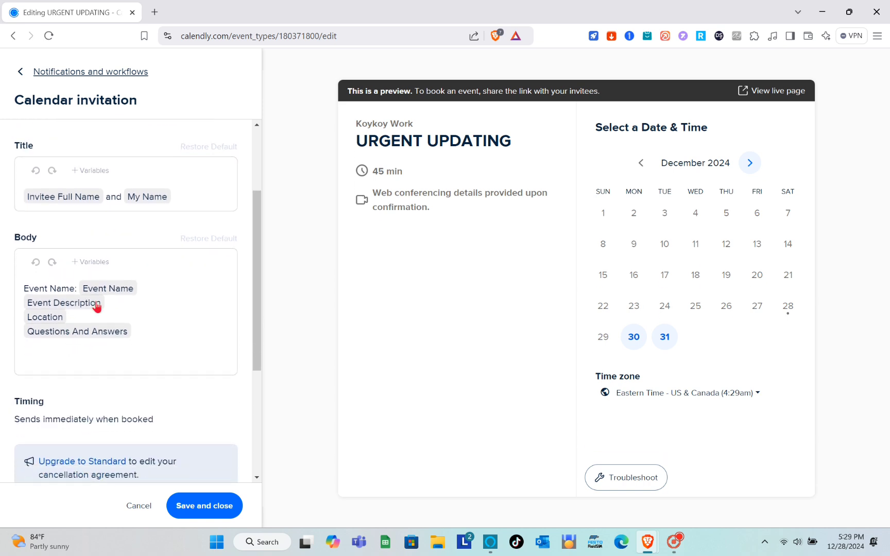
pyautogui.scroll(-1, 100, 329)
pyautogui.scroll(-5, 100, 329)
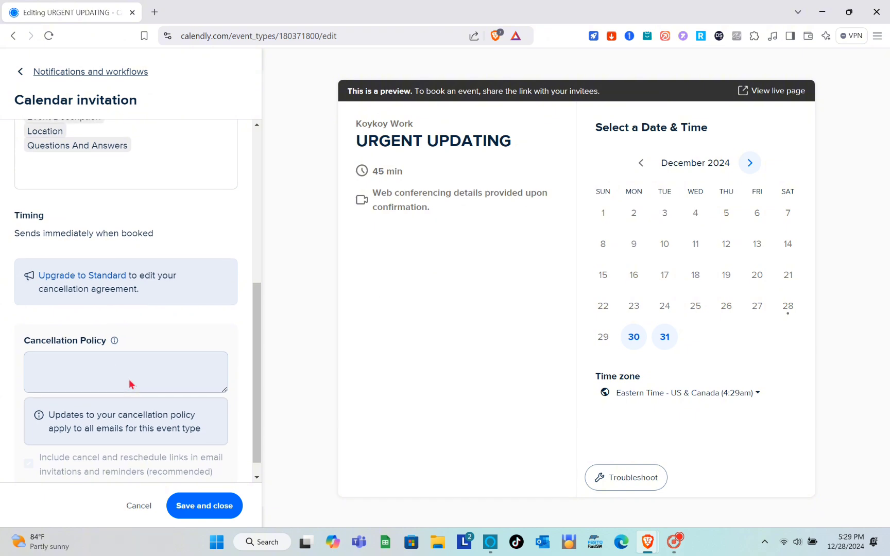
pyautogui.scroll(1, 130, 384)
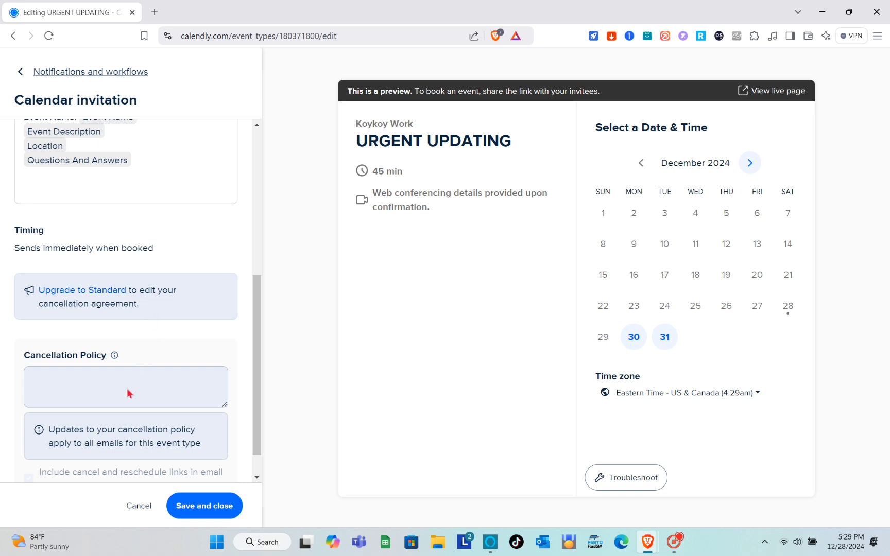
pyautogui.scroll(6, 130, 394)
pyautogui.click(195, 506)
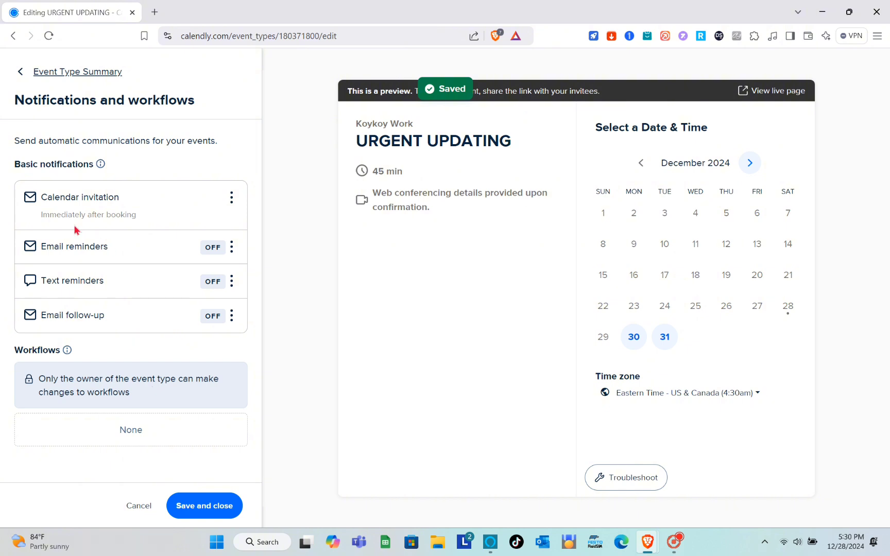
# Step: Try to edit the email and text reminders, and save and close the notification settings
pyautogui.click(231, 247)
pyautogui.click(233, 304)
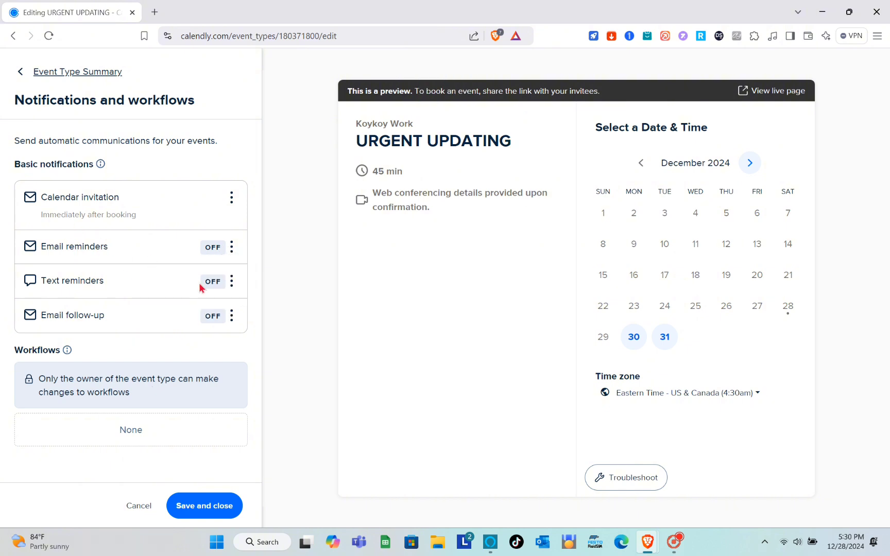
pyautogui.click(232, 283)
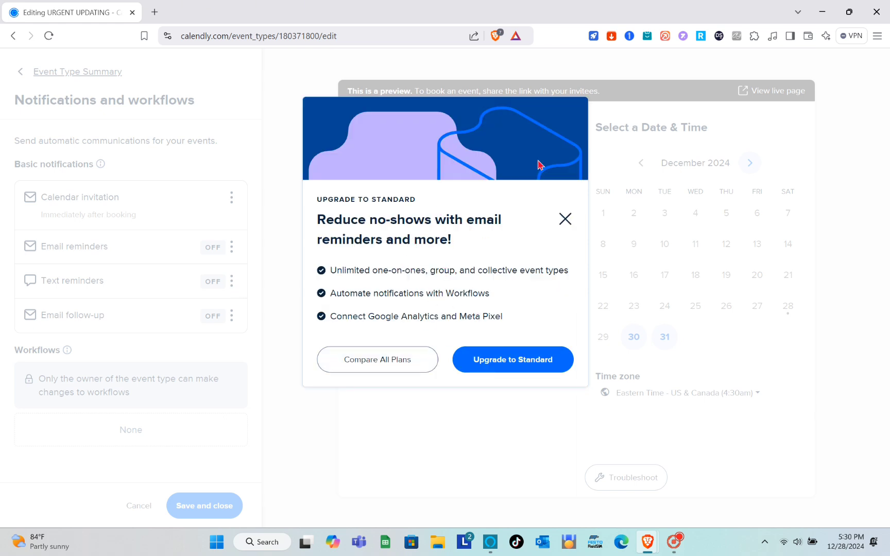
pyautogui.click(565, 219)
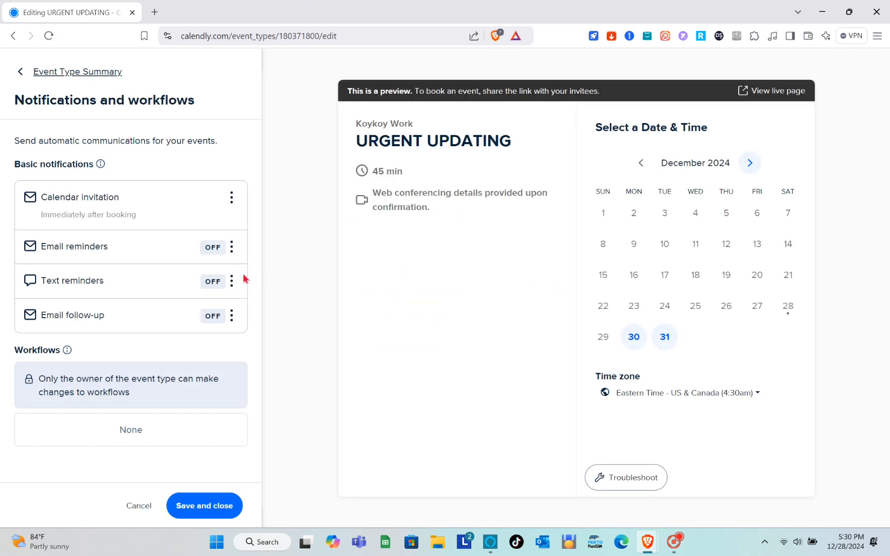
pyautogui.click(190, 505)
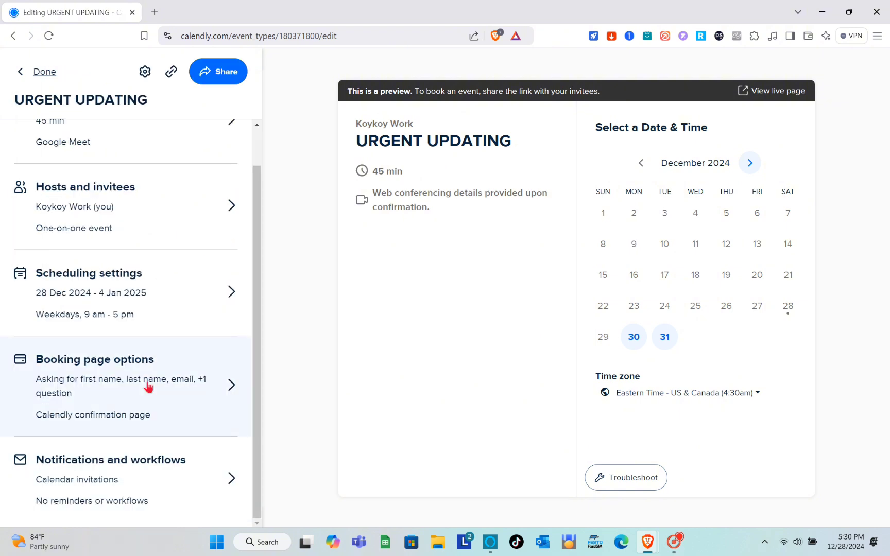
# Step: Open the event's live booking page and look through the available times for Friday, January 3, 2025
pyautogui.scroll(1, 148, 388)
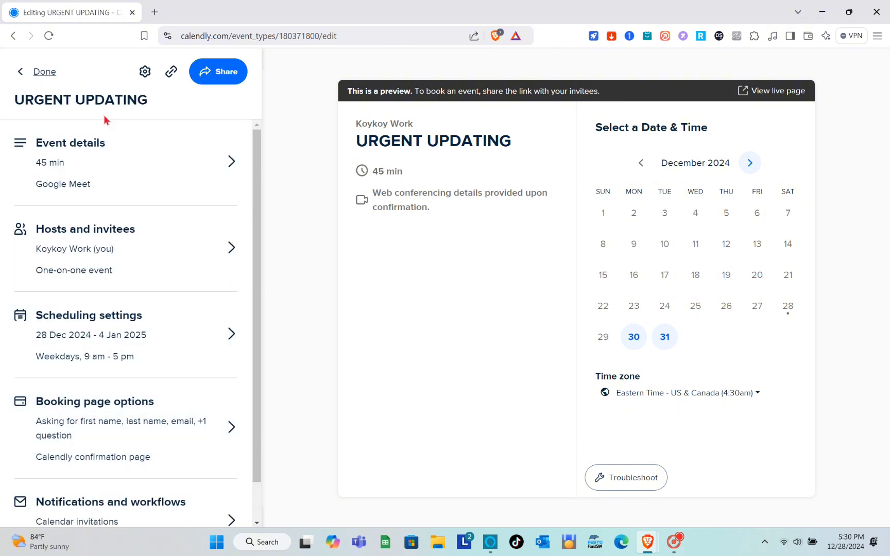
pyautogui.click(779, 93)
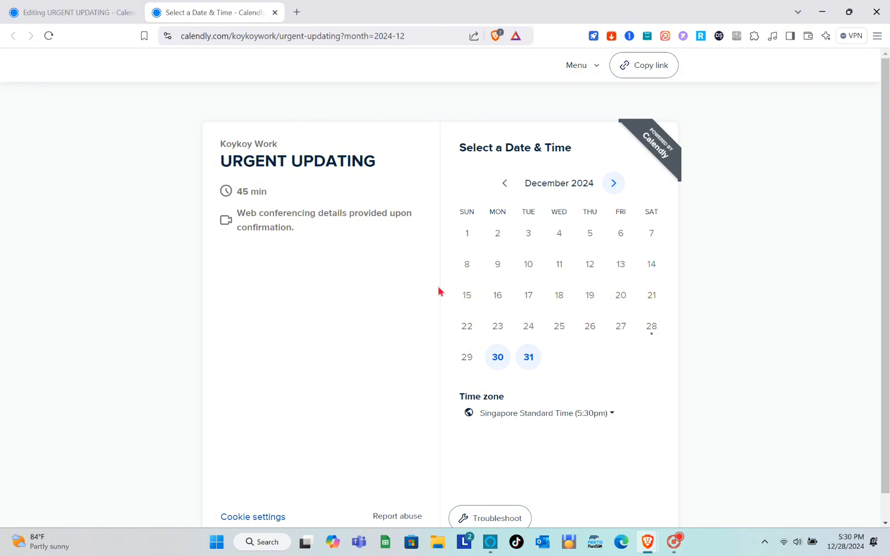
pyautogui.scroll(-1, 477, 359)
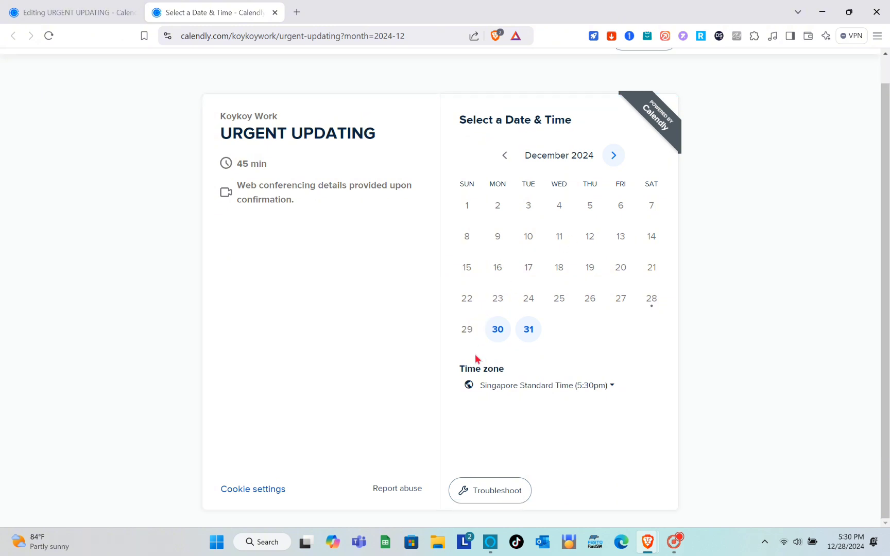
pyautogui.click(616, 164)
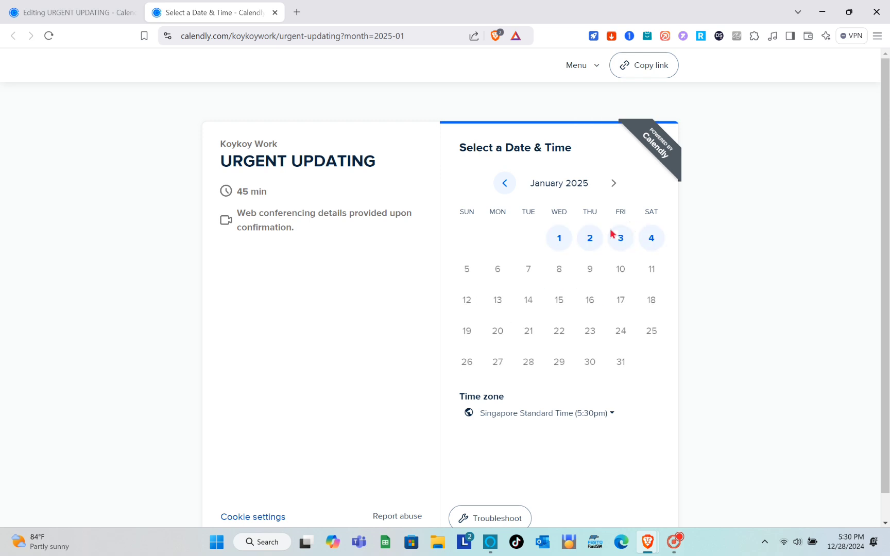
pyautogui.click(621, 238)
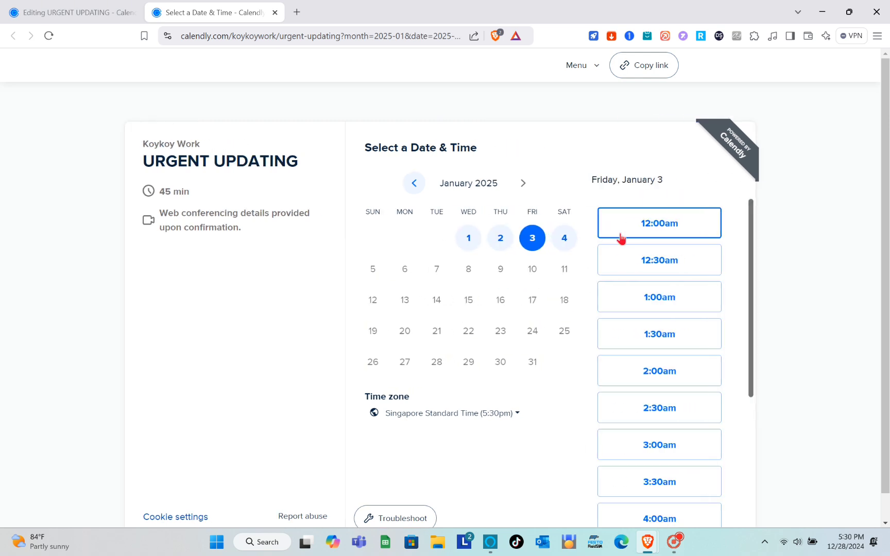
pyautogui.scroll(-5, 648, 363)
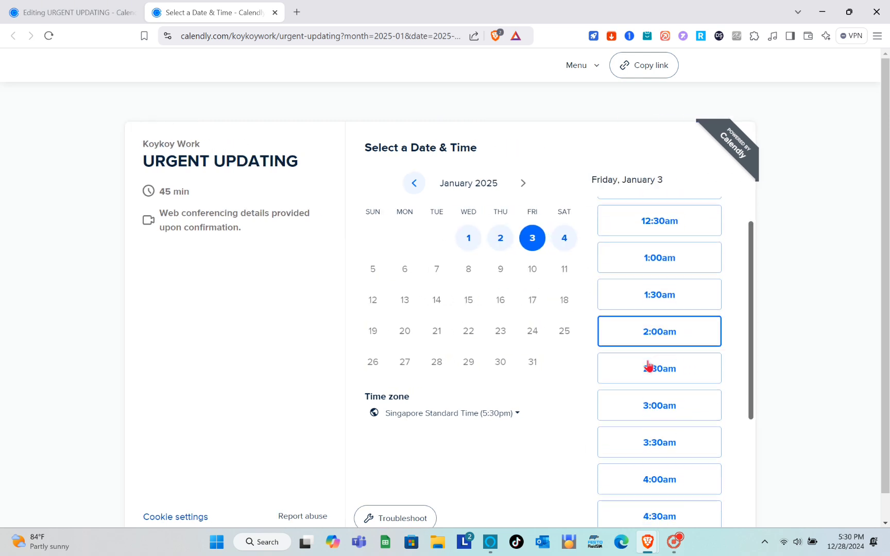
pyautogui.scroll(-1, 649, 365)
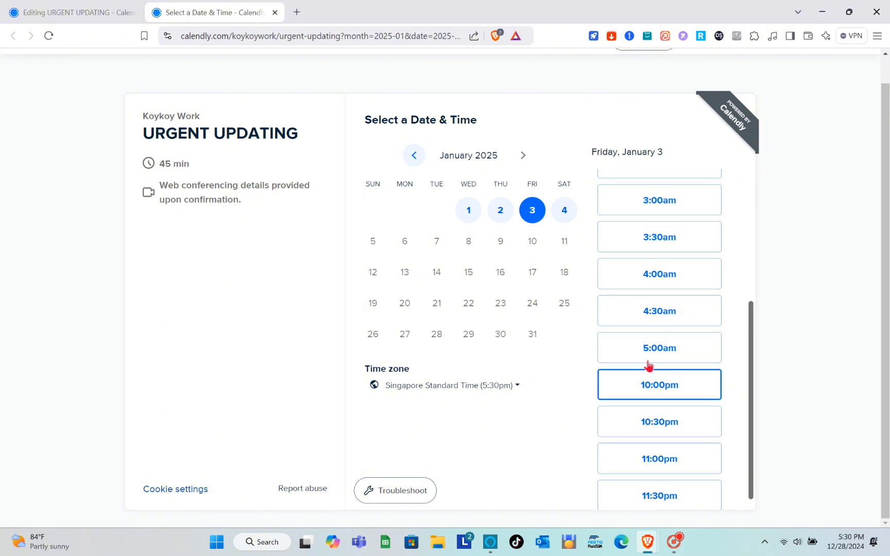
pyautogui.scroll(4, 646, 363)
# Step: Search the booking page's time zones for PHI, try the 24-hour format and restore am/pm, and clear the search
pyautogui.click(453, 419)
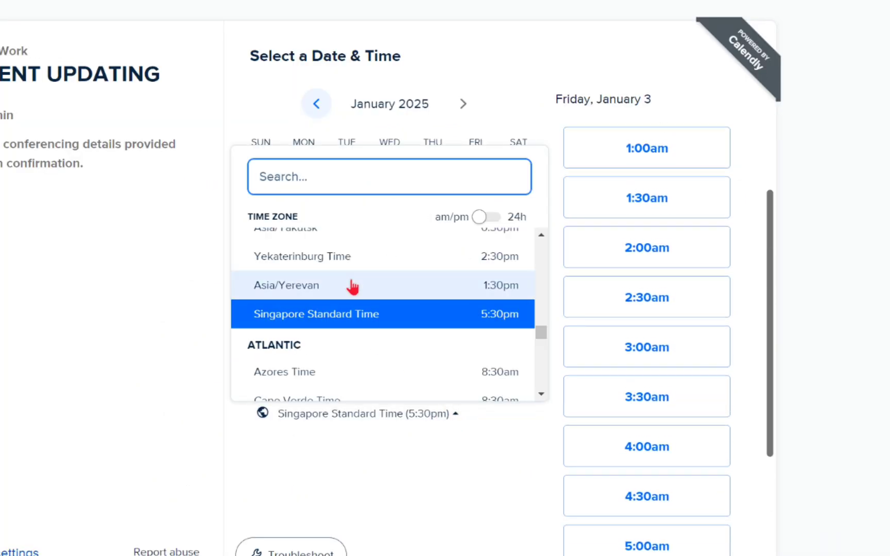
pyautogui.write('PHI')
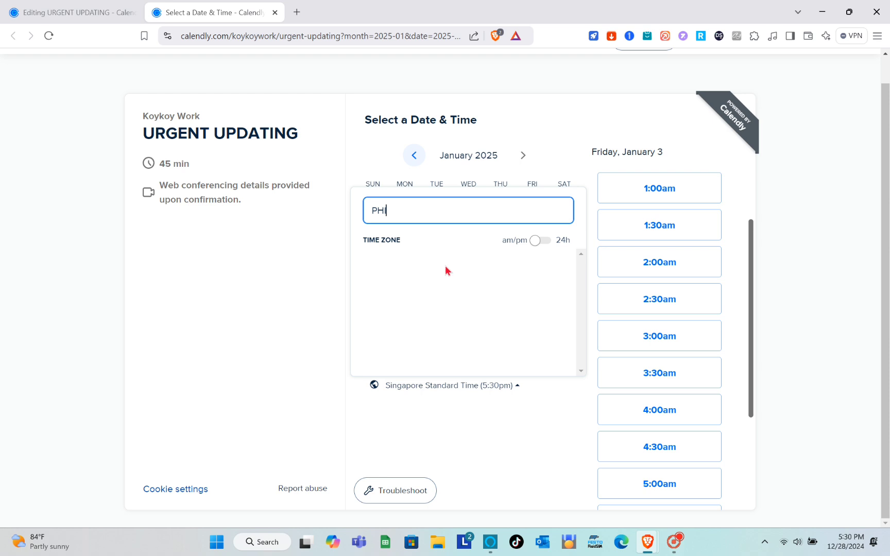
pyautogui.click(535, 241)
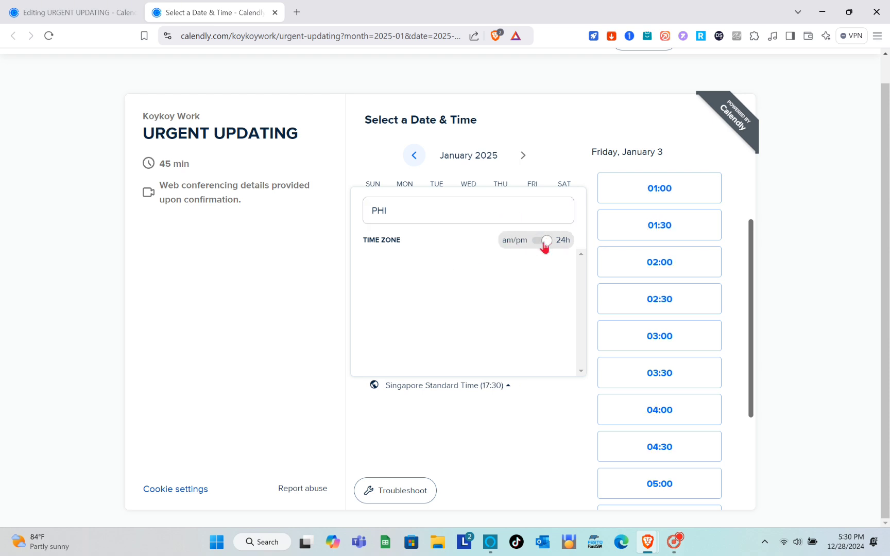
pyautogui.click(547, 243)
pyautogui.click(428, 216)
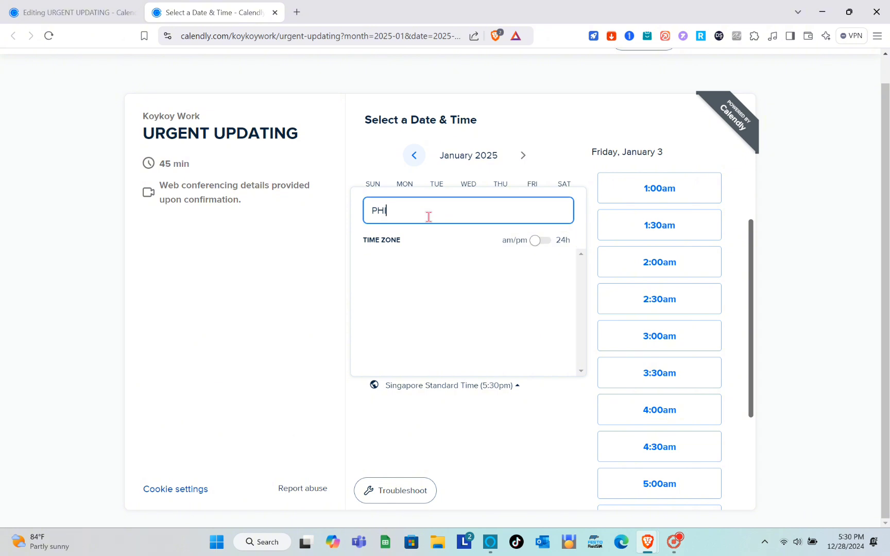
pyautogui.press('BackSpace')
pyautogui.press('BackSpace')
pyautogui.press('BackSpace')
# Step: Set the booking page's time zone to Pacific/Pago Pago and look through the time slots for January 3
pyautogui.scroll(-3, 426, 309)
pyautogui.scroll(-10, 425, 309)
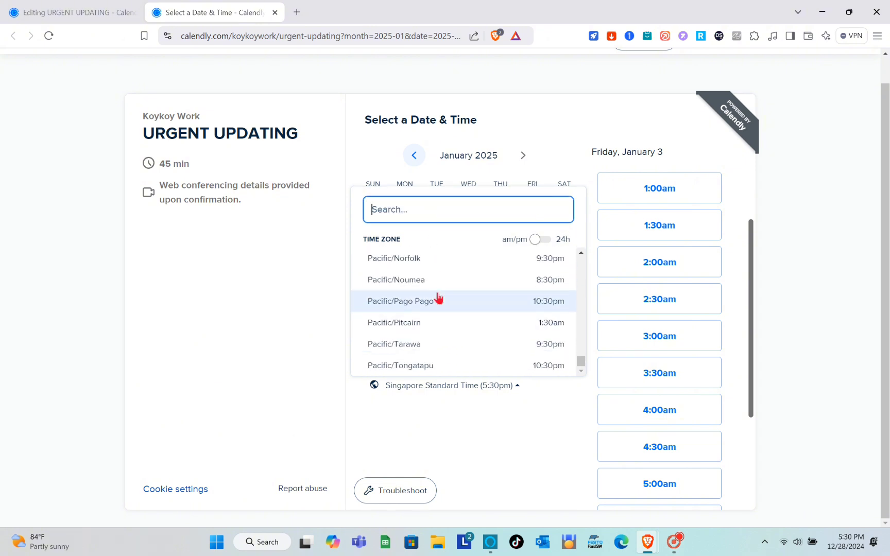
pyautogui.scroll(1, 430, 338)
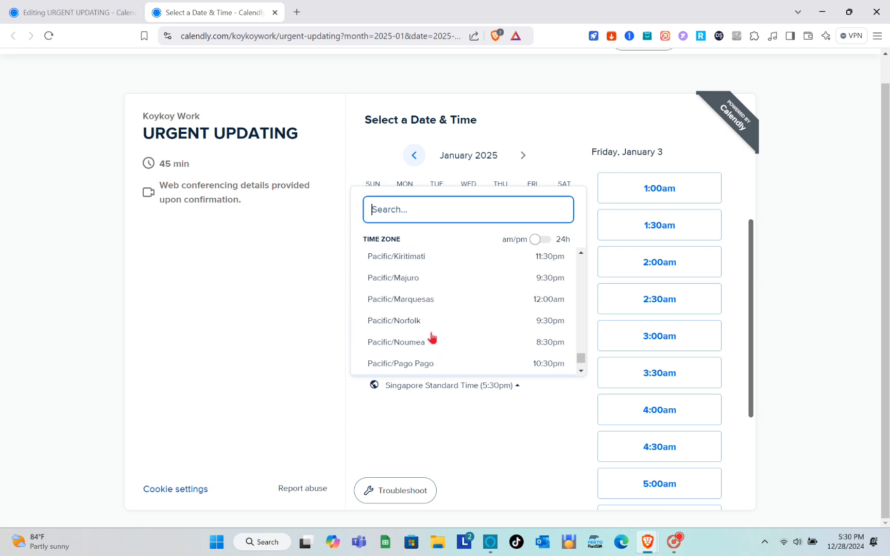
pyautogui.scroll(5, 407, 297)
pyautogui.scroll(-6, 408, 304)
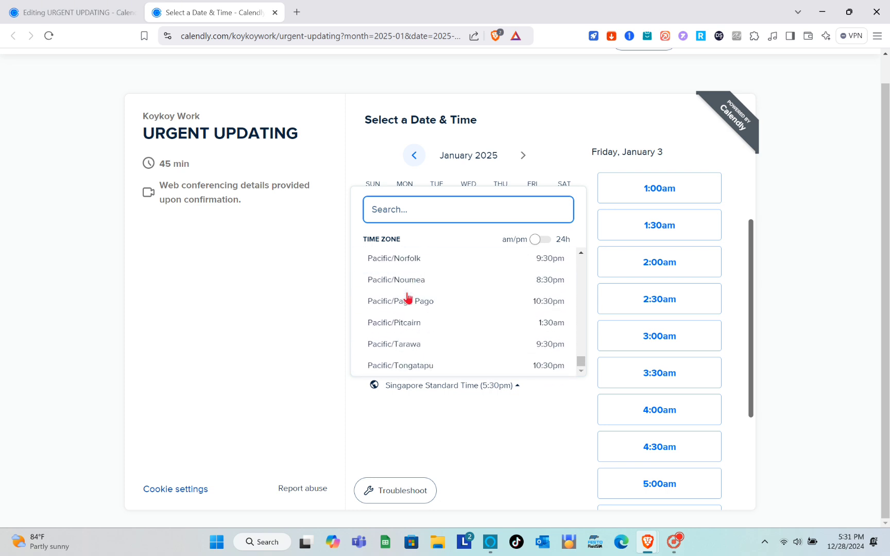
pyautogui.click(409, 306)
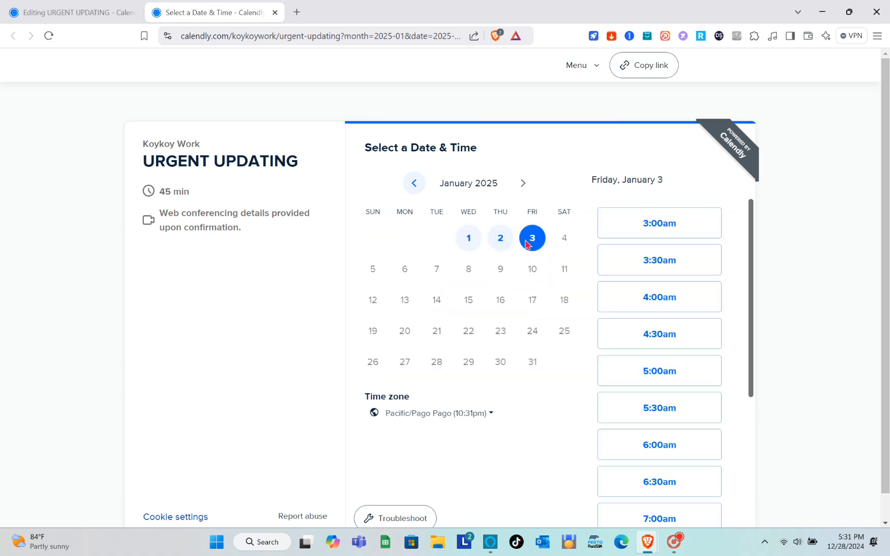
pyautogui.scroll(-5, 658, 321)
pyautogui.scroll(5, 659, 320)
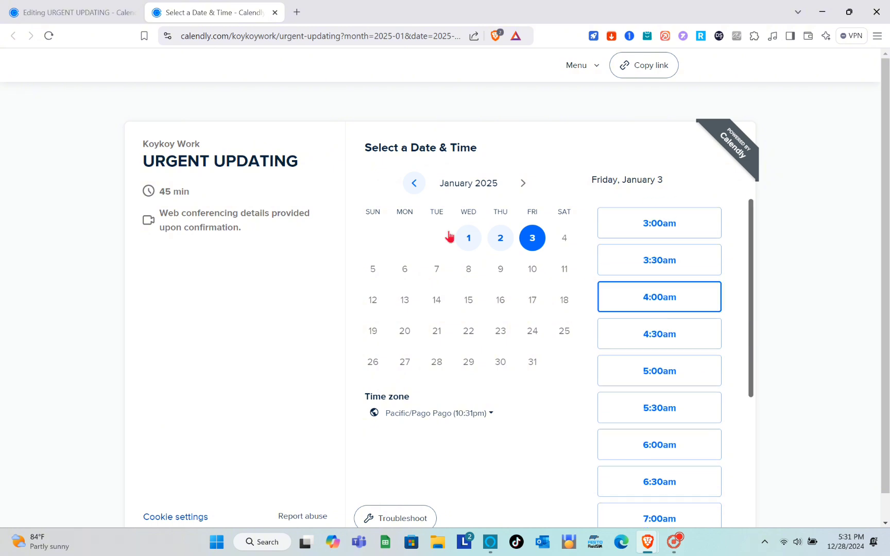
# Step: Return to the URGENT UPDATING editor, look over its additional settings, and open the event's sharing options
pyautogui.click(109, 7)
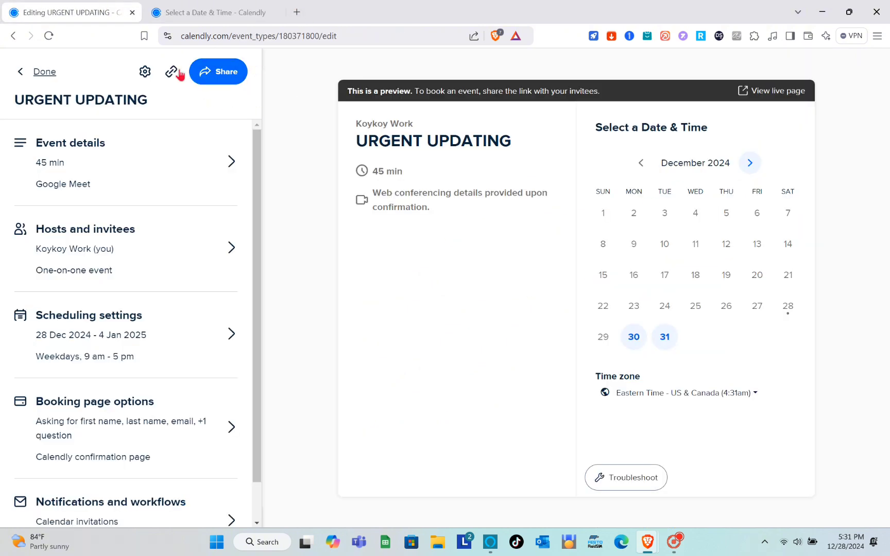
pyautogui.click(146, 72)
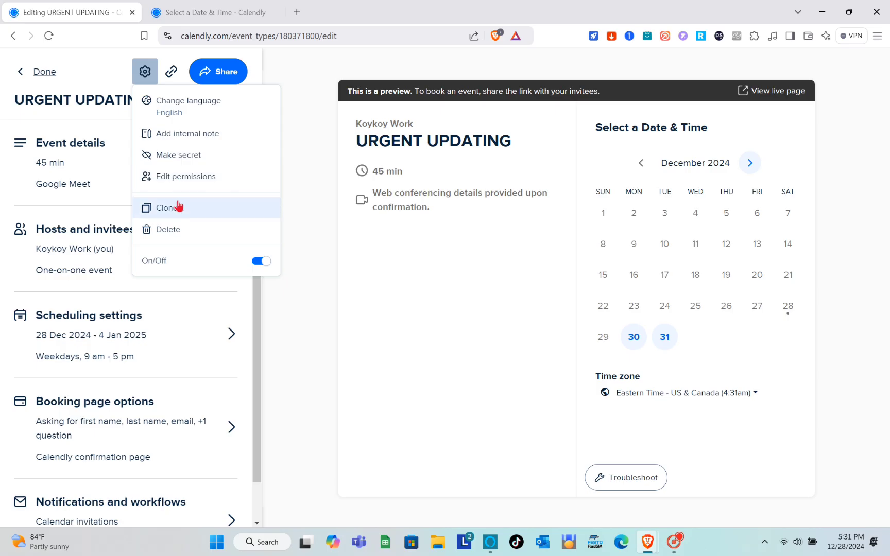
pyautogui.click(170, 78)
pyautogui.click(227, 74)
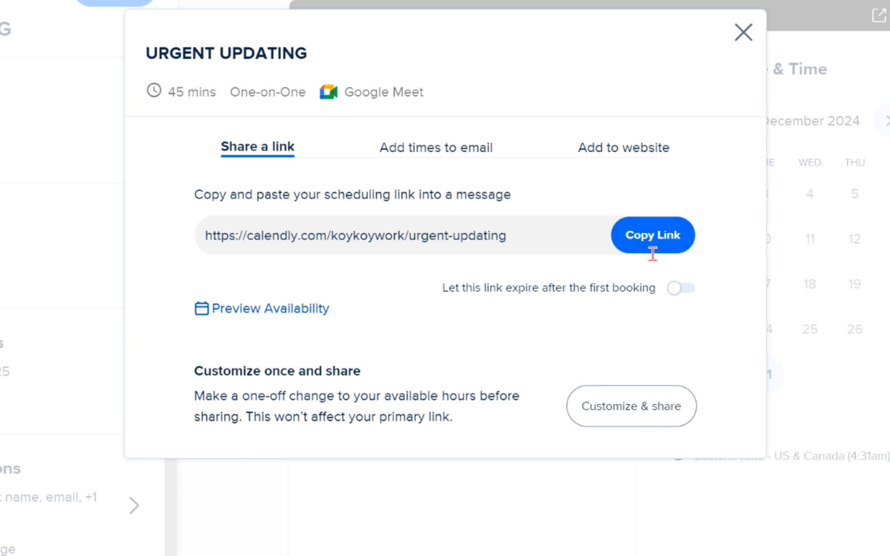
# Step: Copy the URGENT UPDATING scheduling link and make the shared link expire after the first booking
pyautogui.click(650, 247)
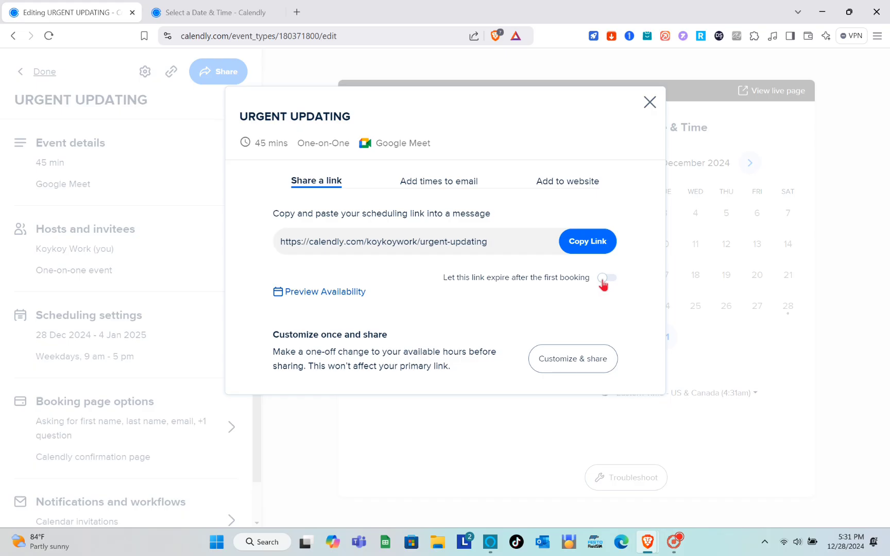
pyautogui.click(603, 281)
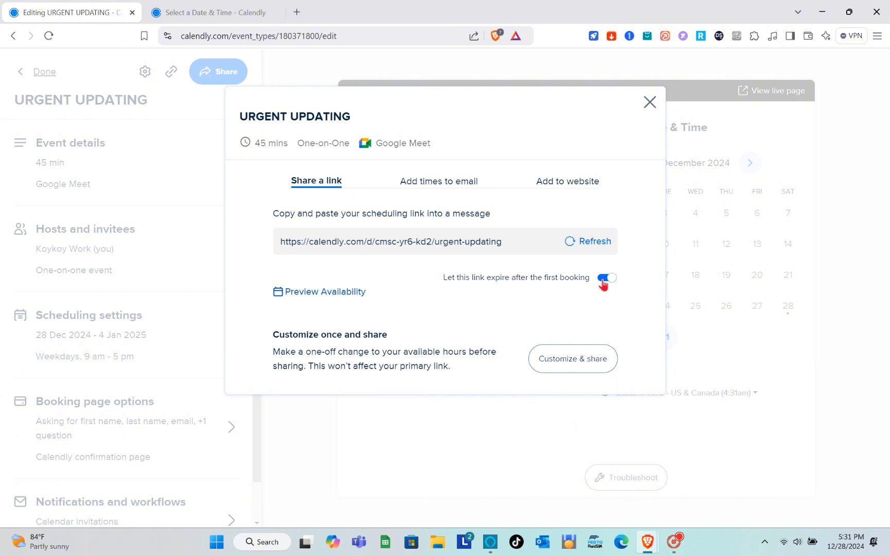
# Step: Look over the sharing options for adding times to an email and adding the event to a website
pyautogui.click(434, 185)
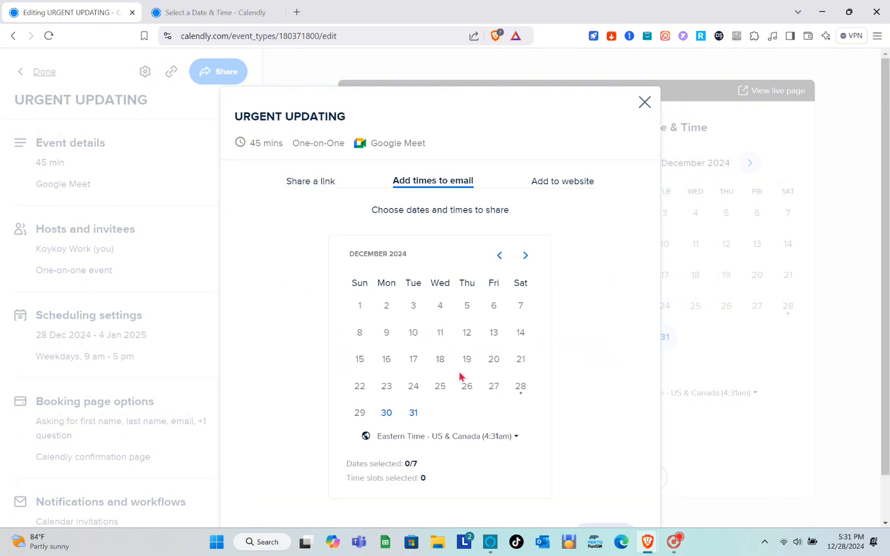
pyautogui.scroll(-1, 460, 376)
pyautogui.scroll(1, 460, 376)
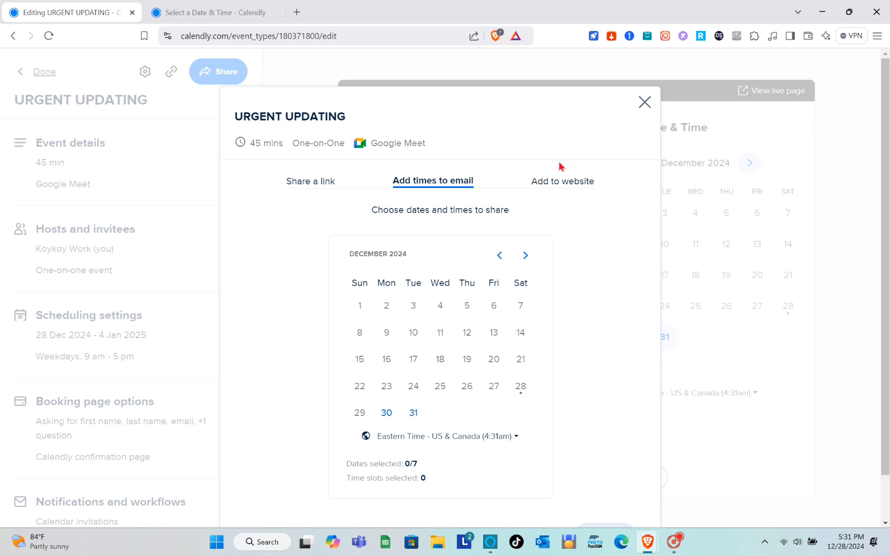
pyautogui.click(556, 184)
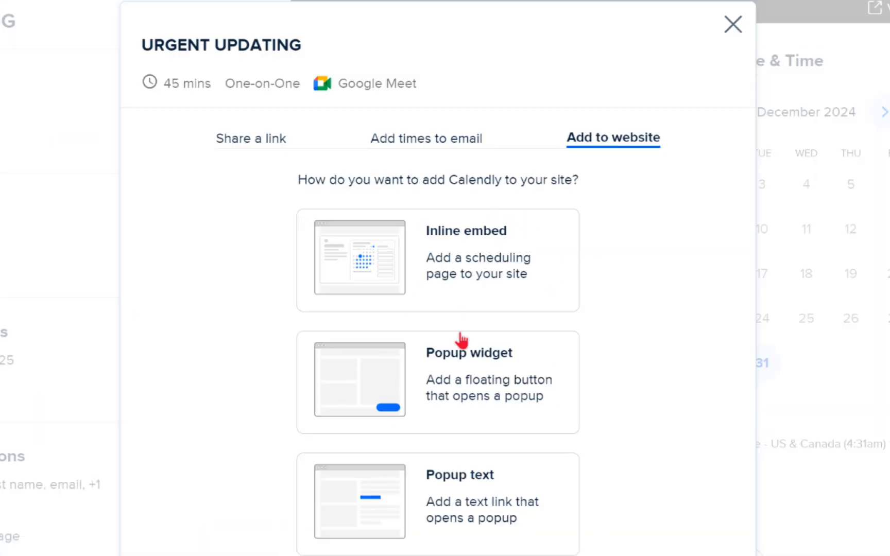
pyautogui.scroll(-1, 462, 309)
pyautogui.scroll(1, 459, 341)
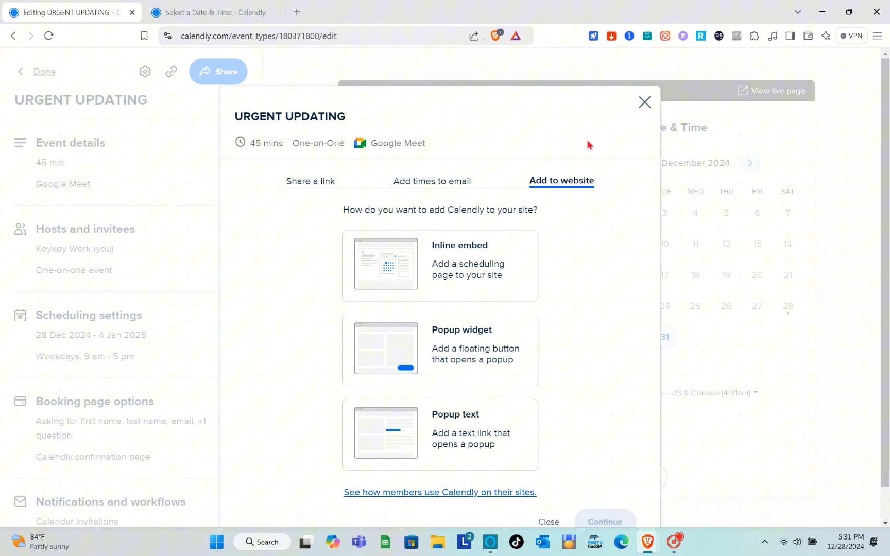
pyautogui.click(644, 102)
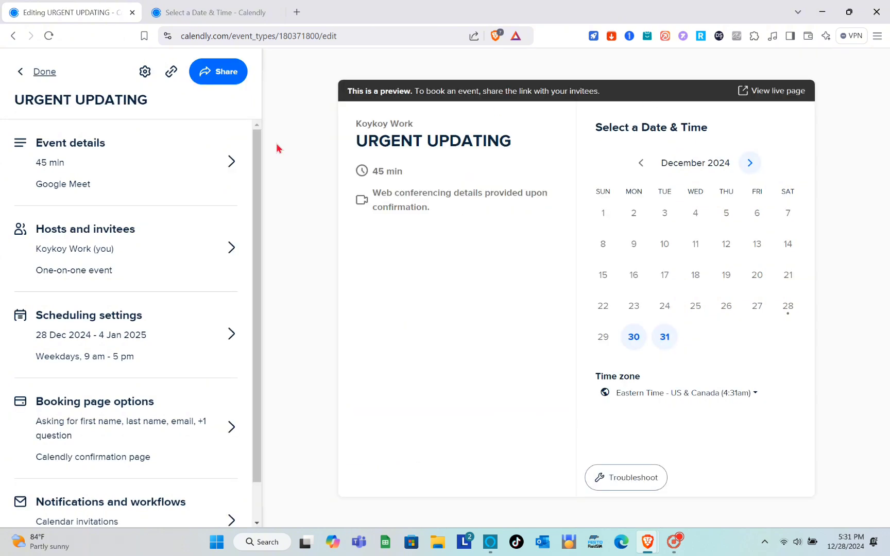
# Step: Copy the link of URGENT UPDATING from its editor and return to the list of event types
pyautogui.click(173, 73)
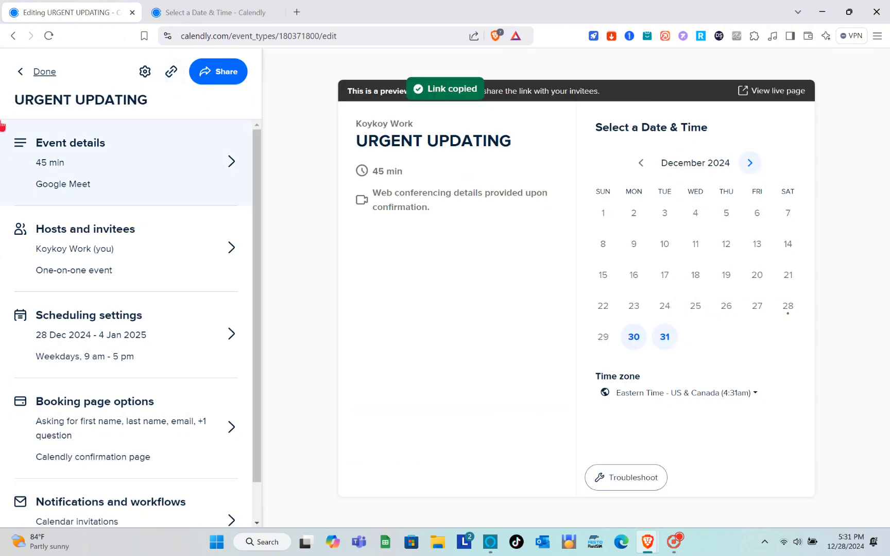
pyautogui.click(47, 75)
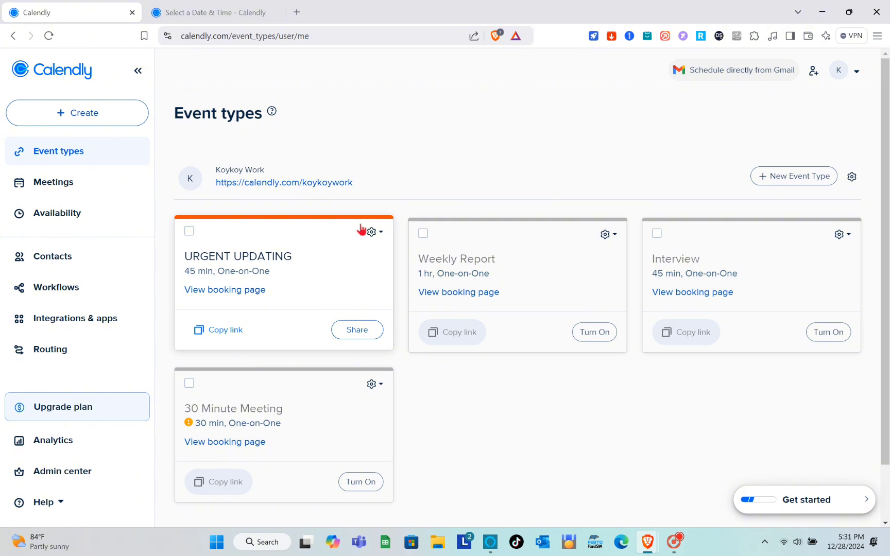
# Step: Start a new event type and check which plans the Group, Collective and Round Robin types require
pyautogui.click(97, 116)
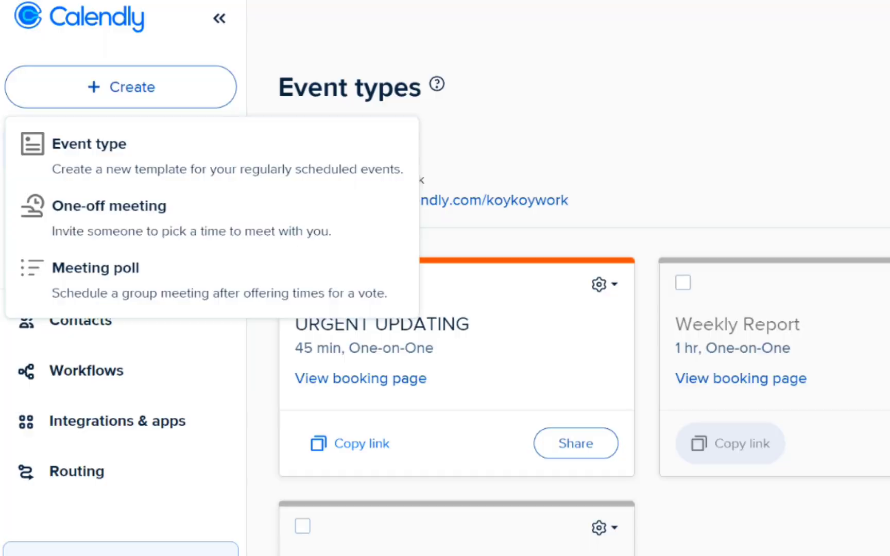
pyautogui.click(791, 181)
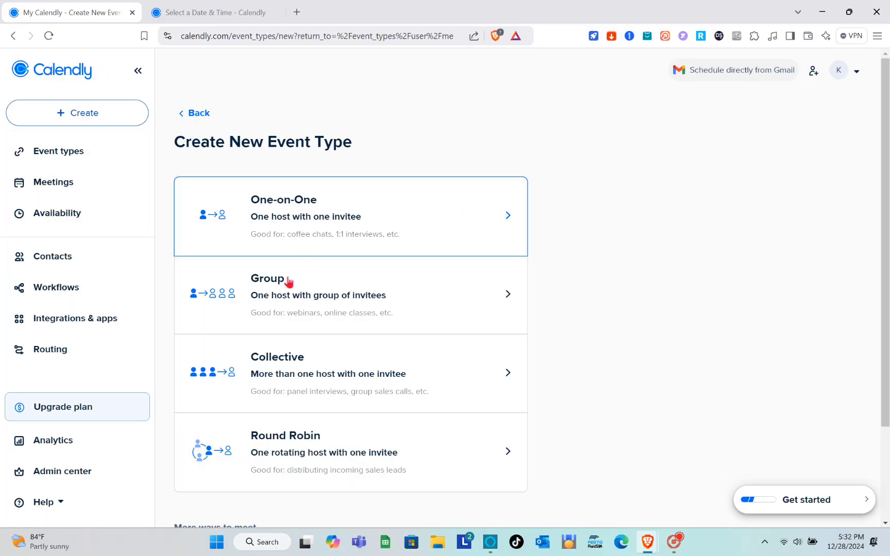
pyautogui.click(346, 319)
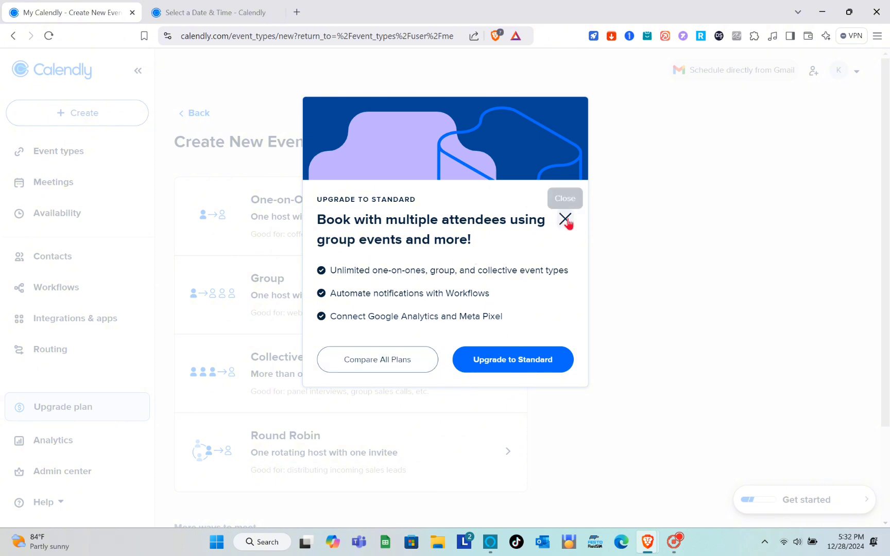
pyautogui.click(565, 219)
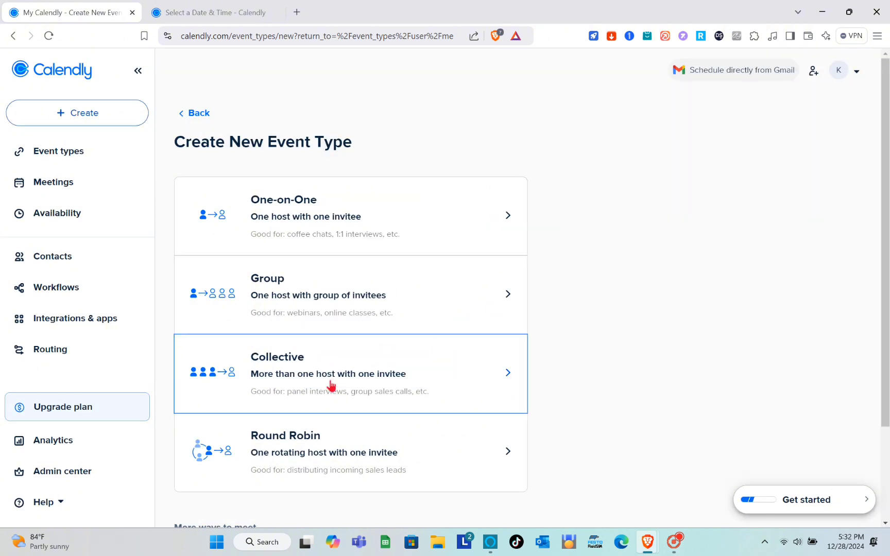
pyautogui.click(331, 385)
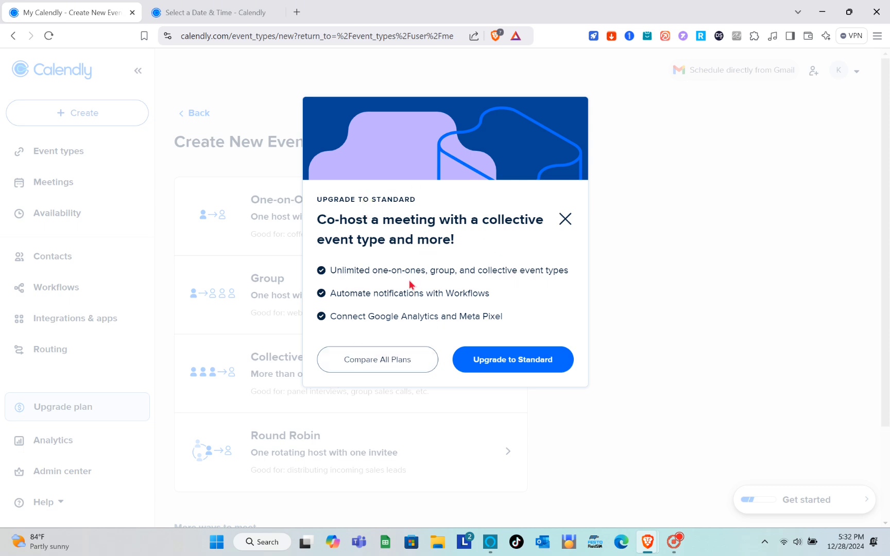
pyautogui.click(565, 219)
pyautogui.scroll(-3, 406, 384)
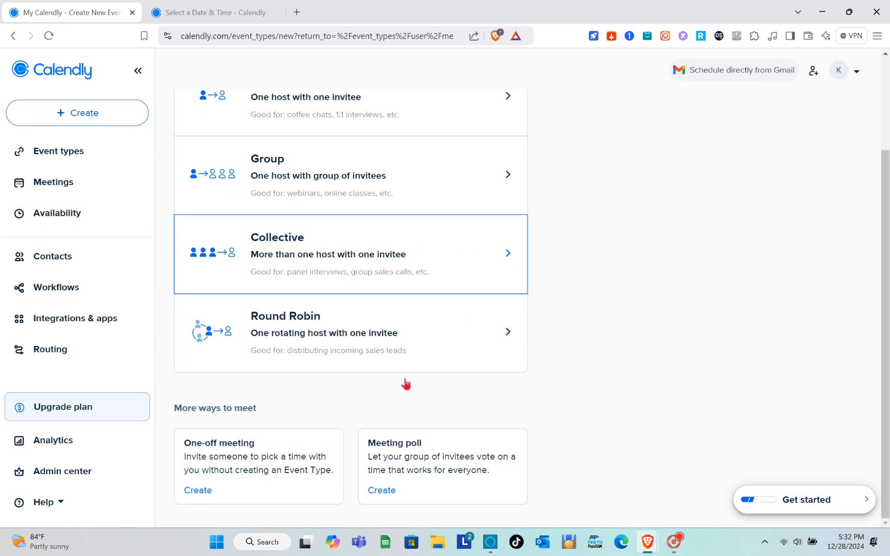
pyautogui.click(484, 343)
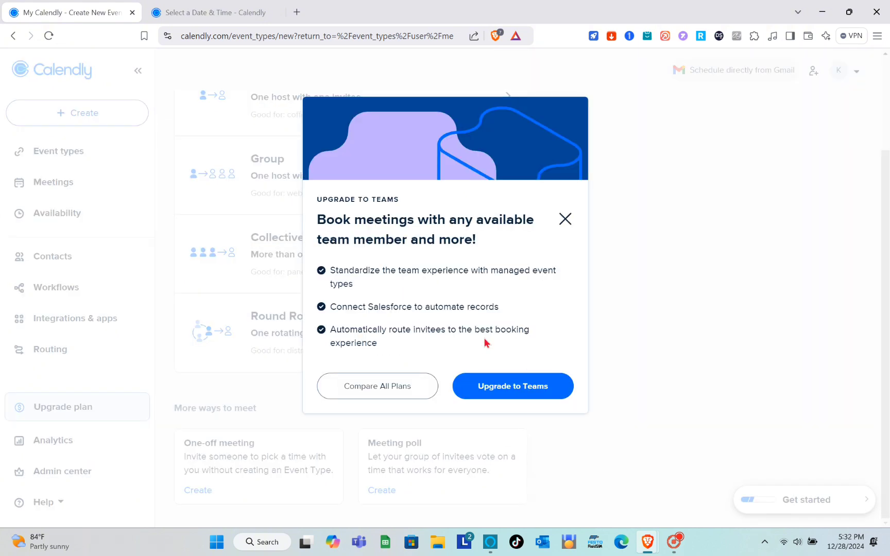
pyautogui.click(565, 220)
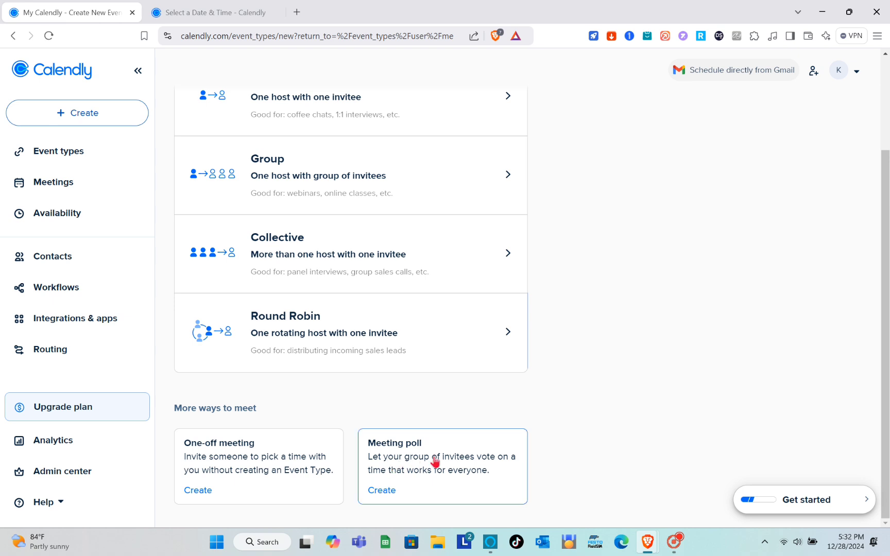
# Step: Start a new meeting poll and set its time zone to Pacific Time - US & Canada
pyautogui.click(422, 473)
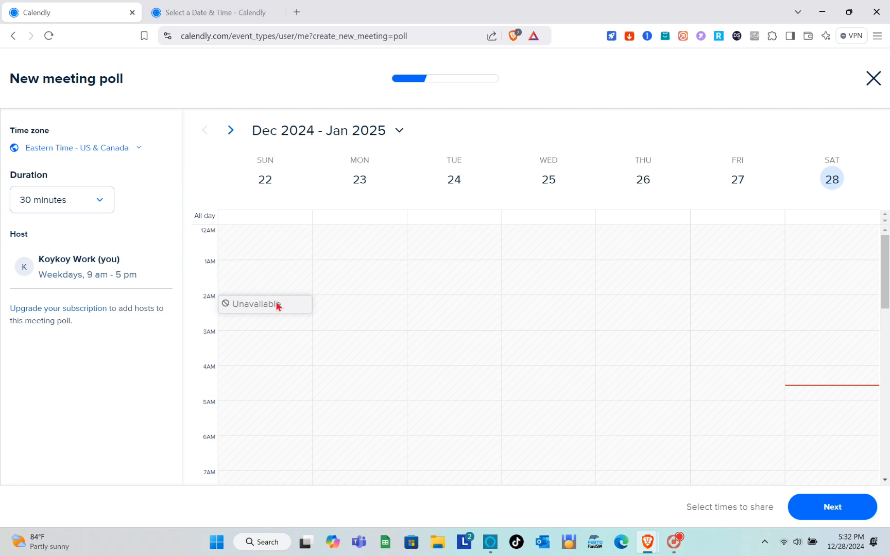
pyautogui.click(136, 148)
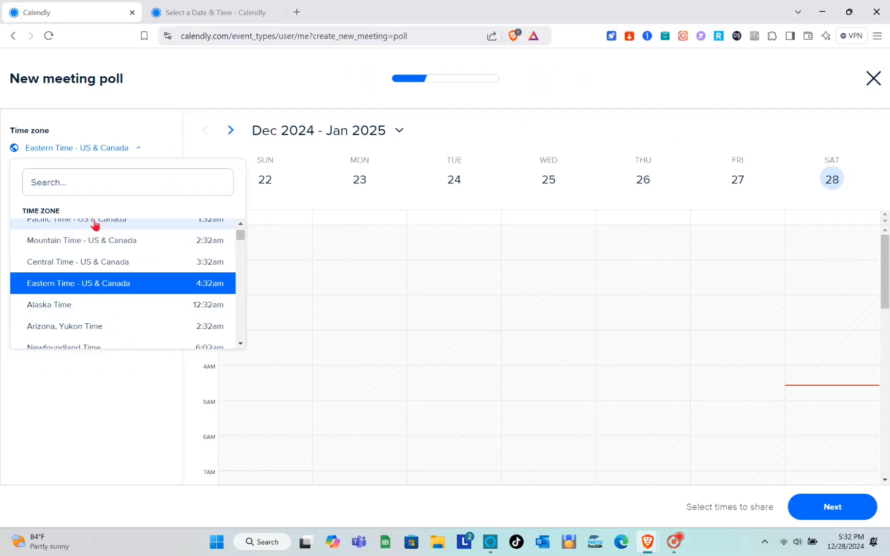
pyautogui.click(96, 224)
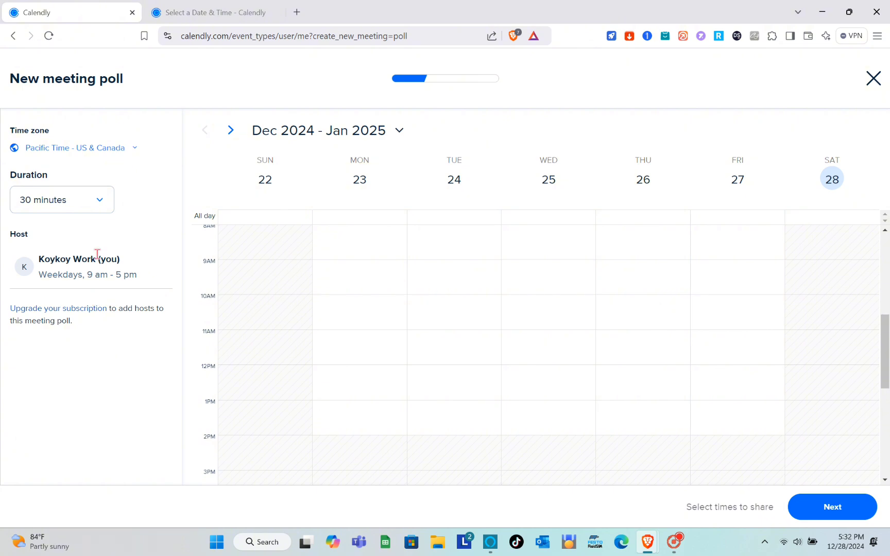
# Step: Browse the meeting poll's time zones, set it to Pacific/Tarawa, and dismiss the upgrade offer
pyautogui.click(136, 155)
pyautogui.scroll(-10, 123, 253)
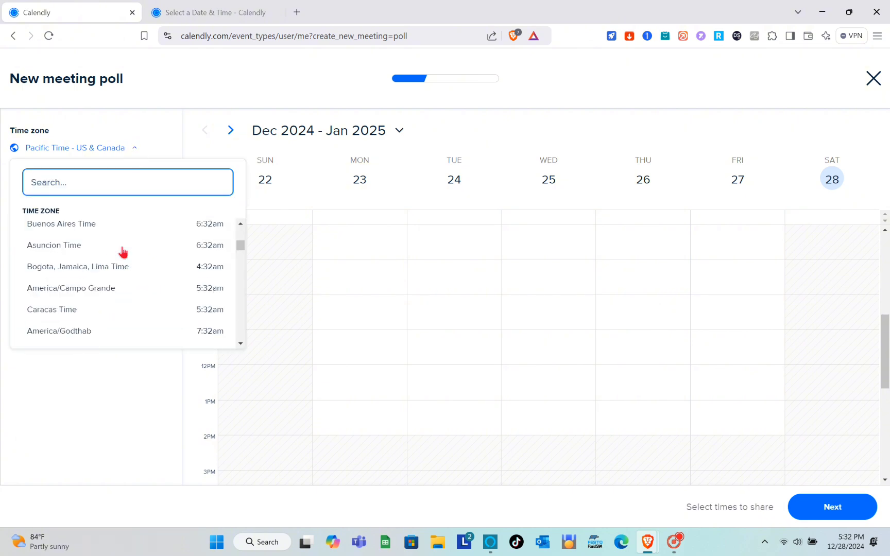
pyautogui.scroll(-8, 123, 252)
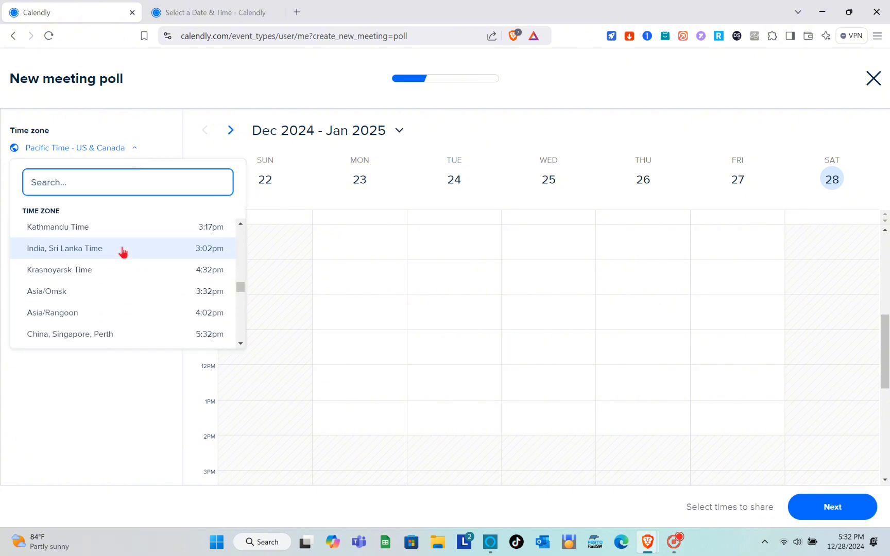
pyautogui.scroll(2, 118, 258)
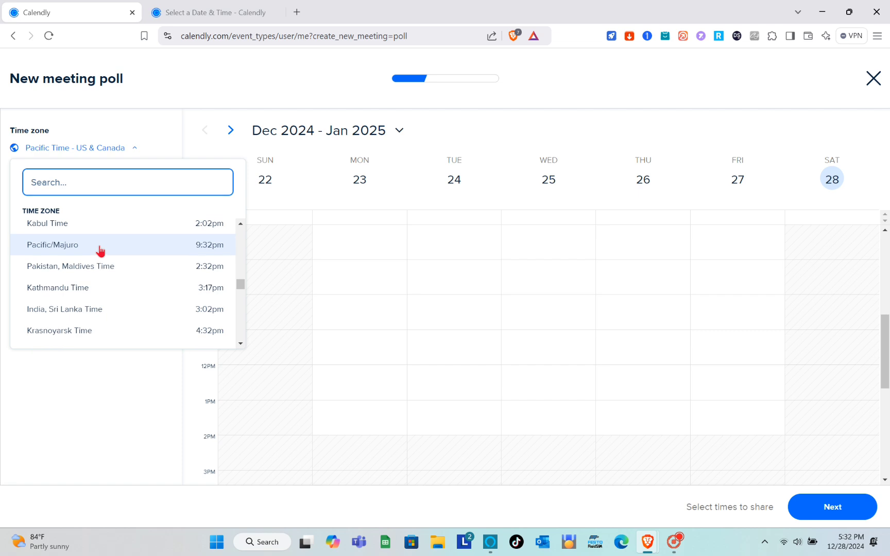
pyautogui.scroll(-3, 100, 251)
pyautogui.scroll(-6, 100, 251)
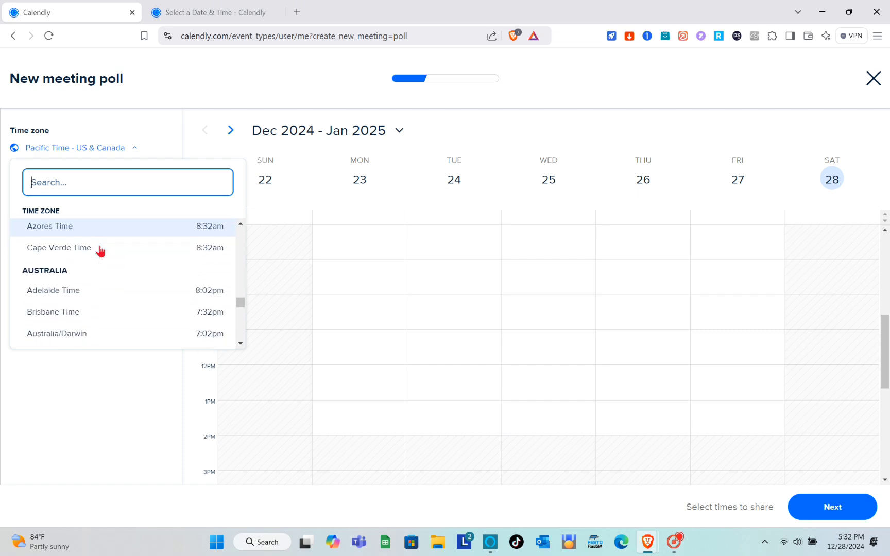
pyautogui.scroll(-8, 101, 251)
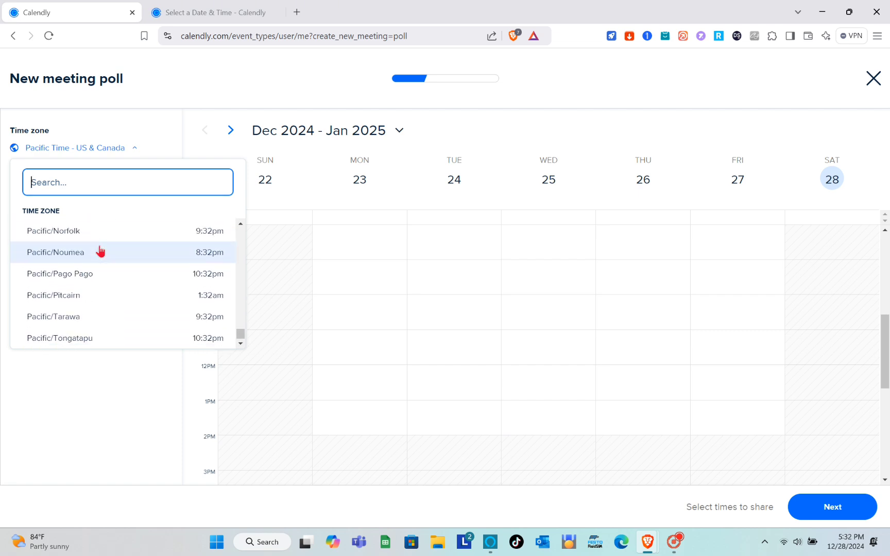
pyautogui.click(103, 314)
pyautogui.click(103, 311)
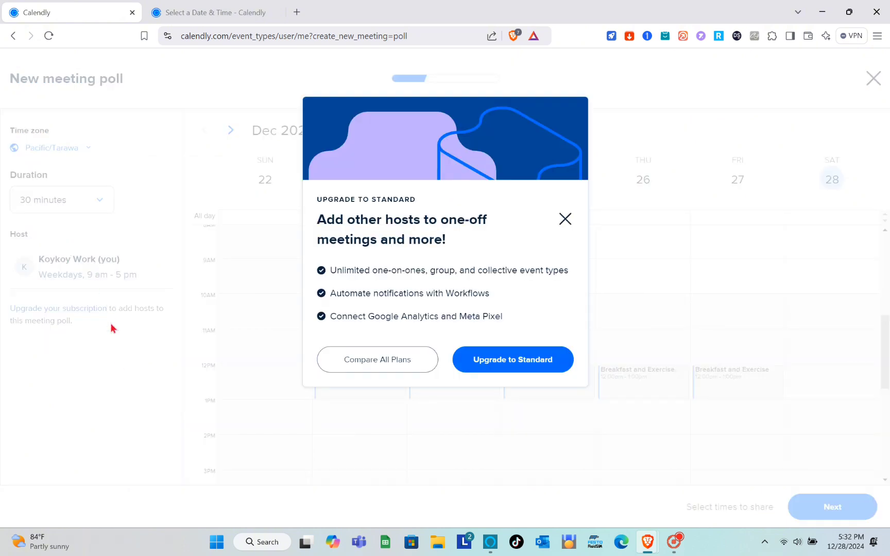
pyautogui.click(565, 219)
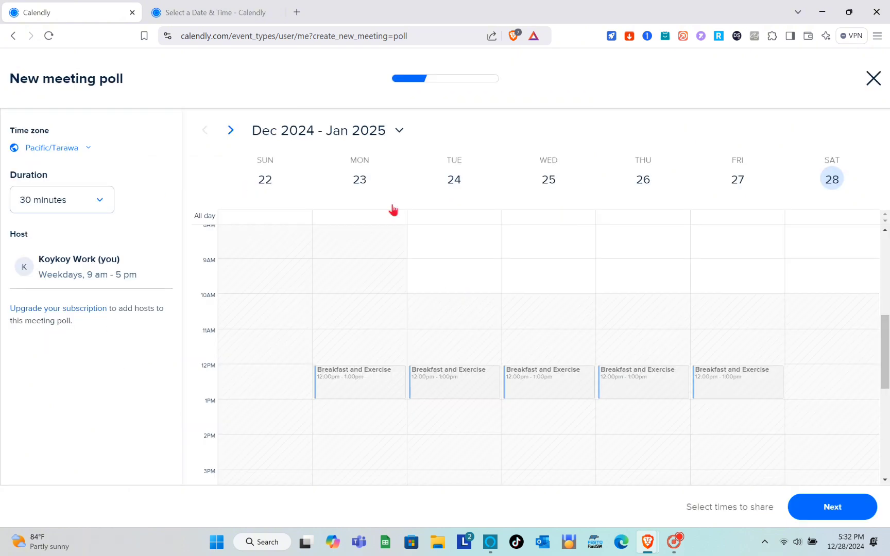
# Step: Look through the poll's calendar for the week of December 22 to 28 and try to continue without picking times
pyautogui.scroll(-6, 368, 343)
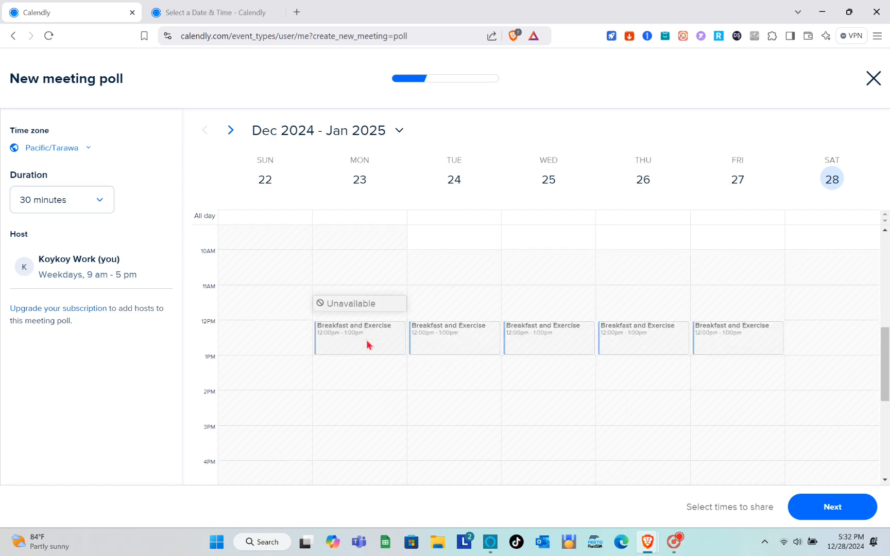
pyautogui.scroll(12, 367, 344)
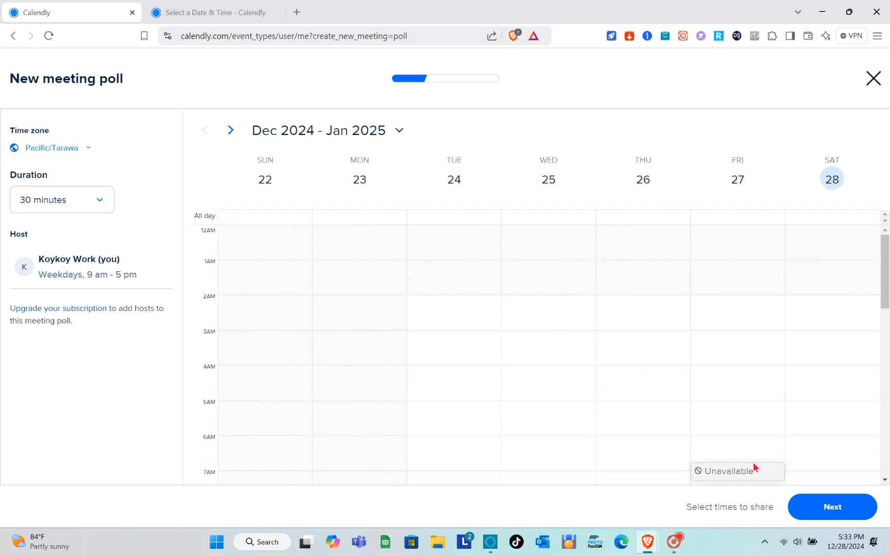
pyautogui.click(813, 515)
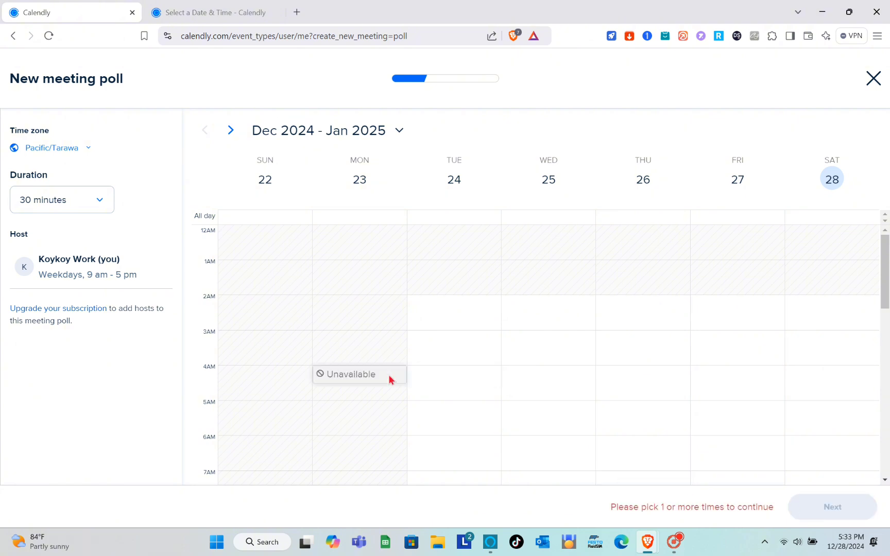
pyautogui.scroll(-1, 390, 380)
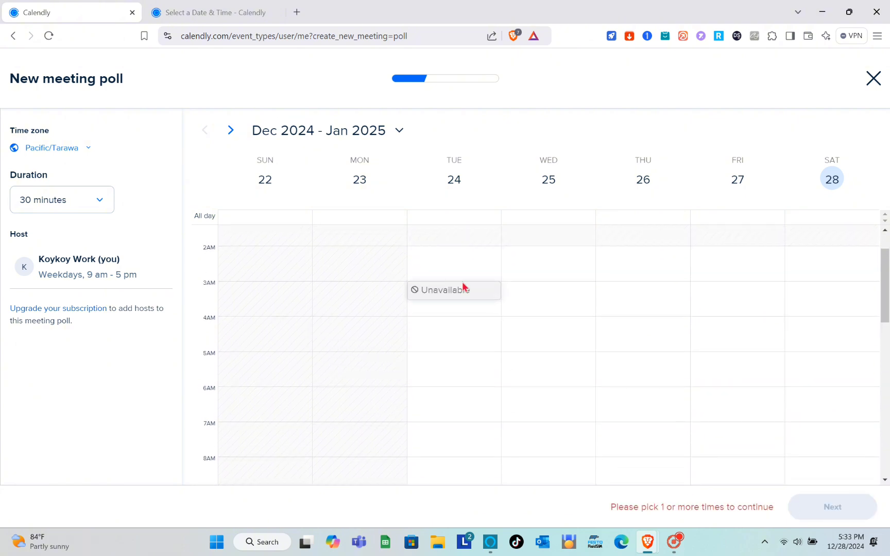
pyautogui.scroll(1, 361, 250)
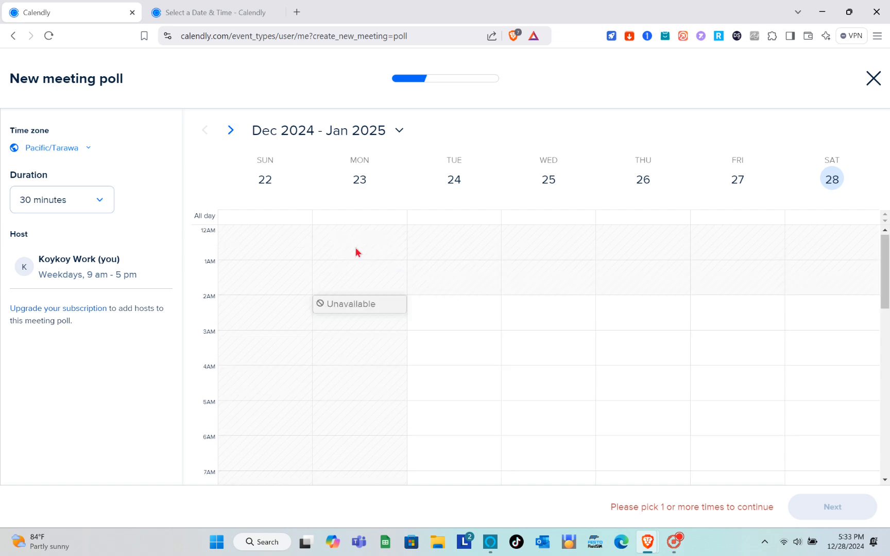
pyautogui.scroll(-7, 357, 252)
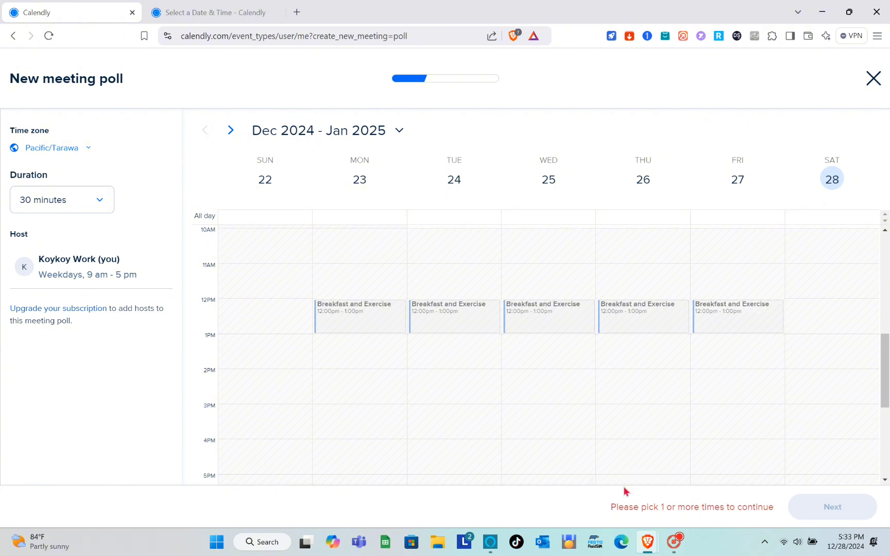
# Step: Leave the meeting poll without creating it and return to the list of event types
pyautogui.click(13, 36)
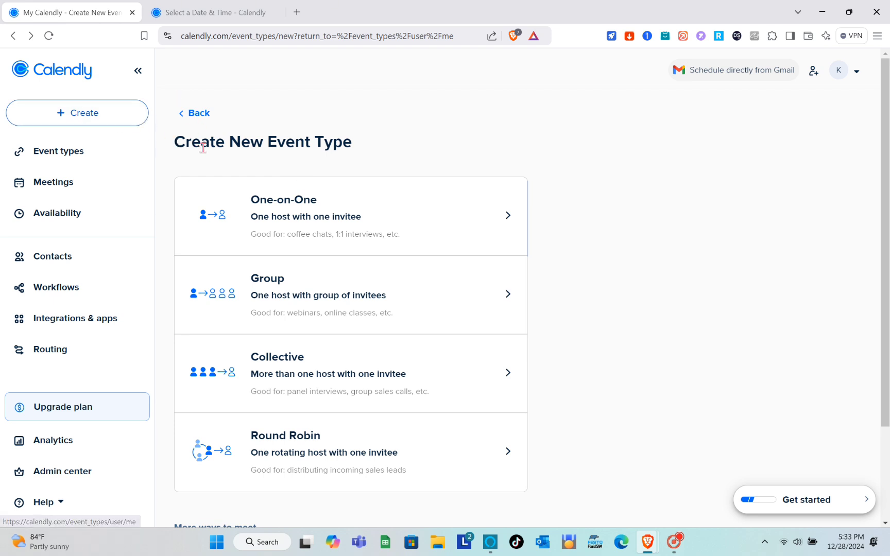
pyautogui.click(97, 152)
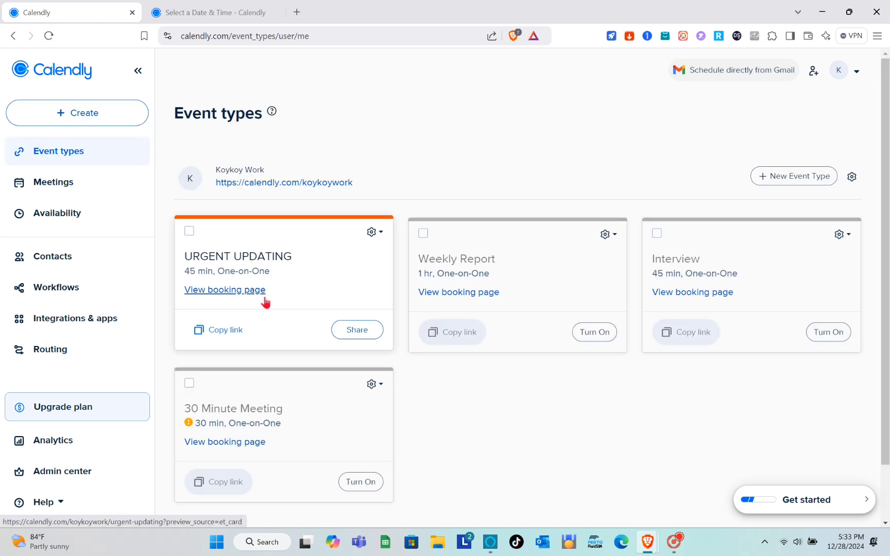
# Step: Open the URGENT UPDATING event type for editing, look over its settings summary, and bring up its event details
pyautogui.click(372, 238)
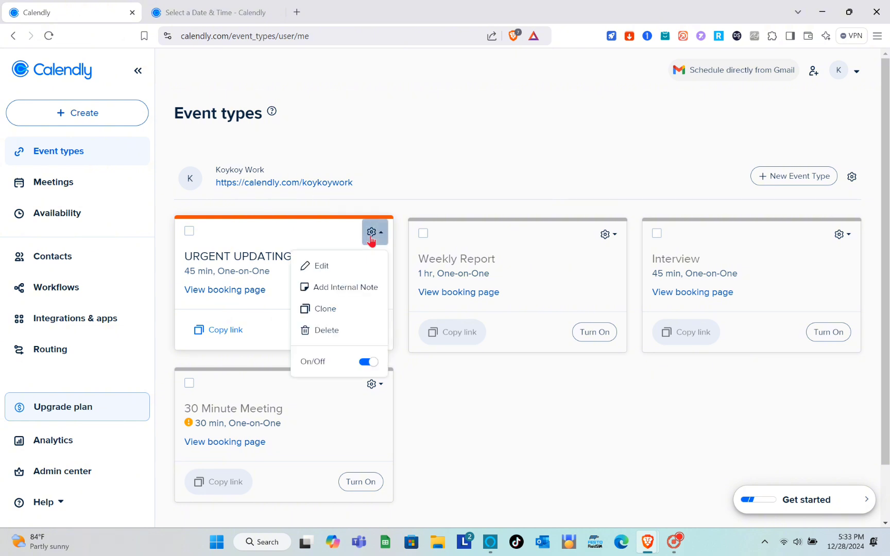
pyautogui.click(337, 265)
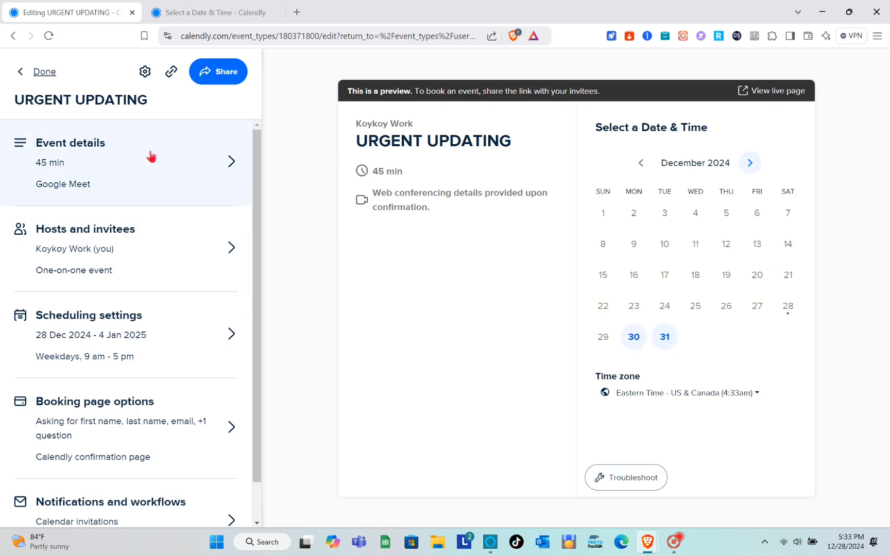
pyautogui.scroll(-1, 149, 155)
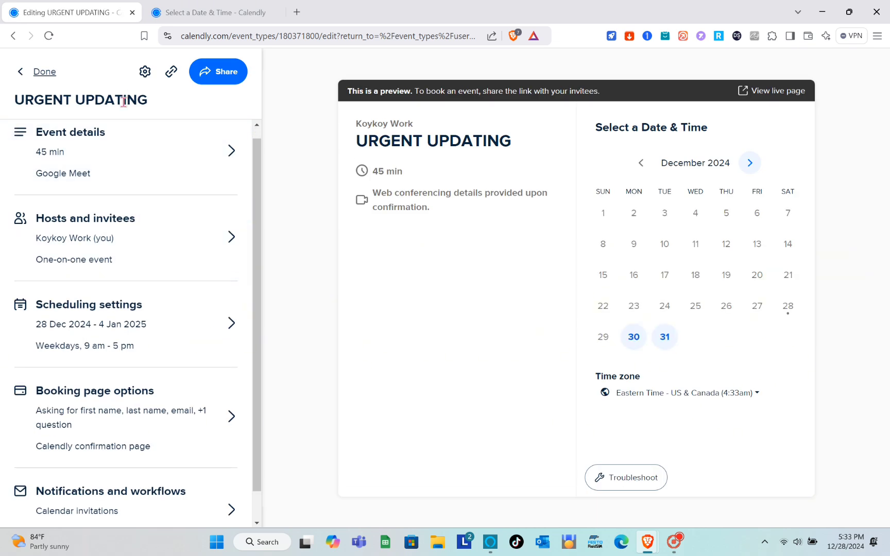
pyautogui.tripleClick(123, 101)
pyautogui.click(124, 102)
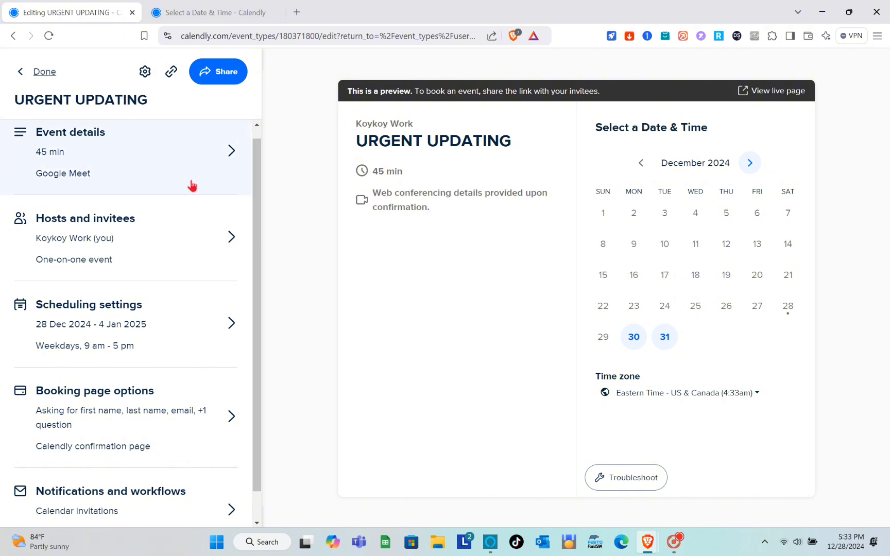
pyautogui.scroll(-1, 192, 186)
pyautogui.scroll(2, 192, 185)
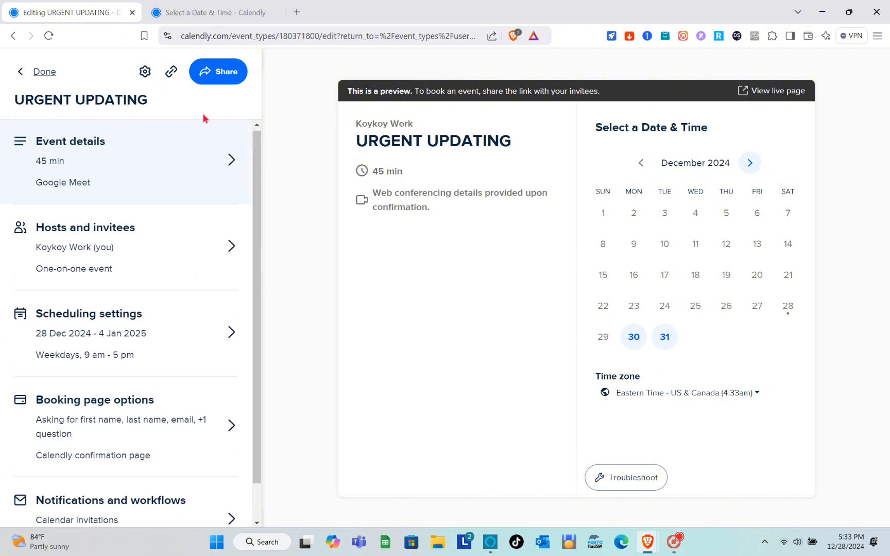
pyautogui.click(209, 151)
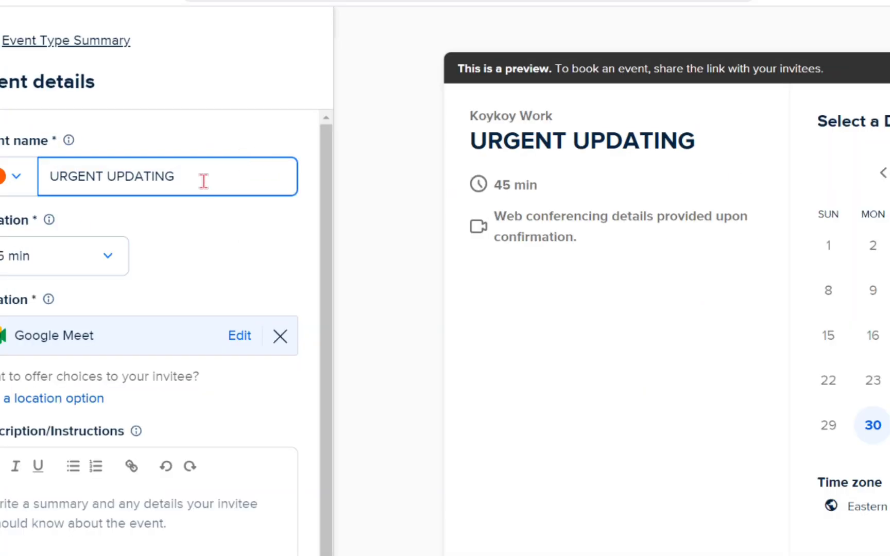
# Step: Replace the event name with PRODUCTS UPDATE
pyautogui.press('BackSpace')
pyautogui.press('BackSpace')
pyautogui.press('BackSpace')
pyautogui.press('BackSpace')
pyautogui.press('BackSpace')
pyautogui.press('BackSpace')
pyautogui.press('BackSpace')
pyautogui.press('BackSpace')
pyautogui.press('BackSpace')
pyautogui.press('BackSpace')
pyautogui.press('BackSpace')
pyautogui.press('BackSpace')
pyautogui.press('BackSpace')
pyautogui.press('BackSpace')
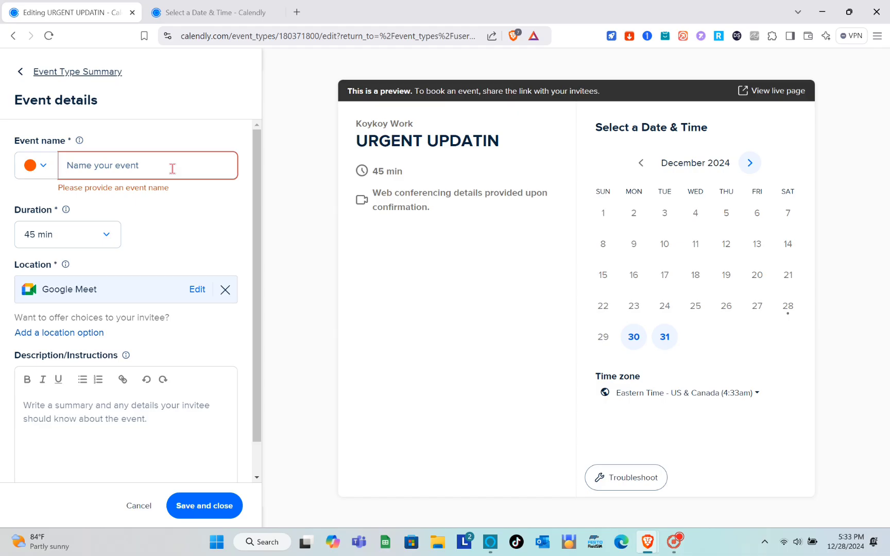
pyautogui.write('PRODU')
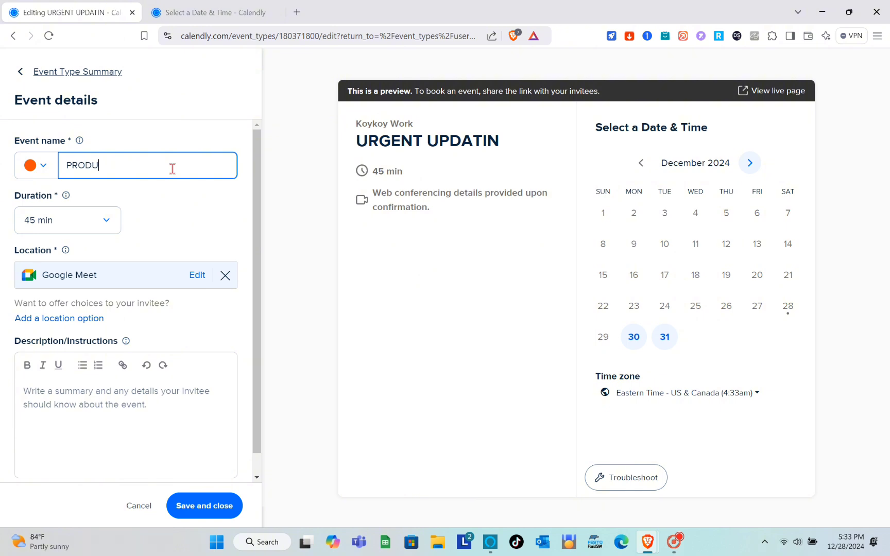
pyautogui.write('CTS UPDATE')
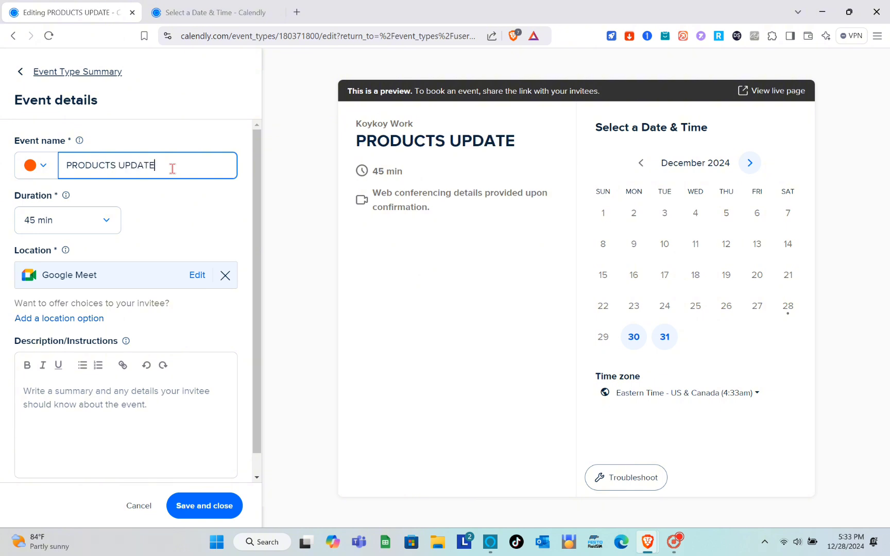
# Step: Rename the event type to SOCIAL MEDIA ACCOUNTS UPDATE, check the title in the booking page preview, and save the change
pyautogui.press('BackSpace')
pyautogui.press('BackSpace')
pyautogui.press('BackSpace')
pyautogui.press('BackSpace')
pyautogui.press('BackSpace')
pyautogui.press('BackSpace')
pyautogui.press('BackSpace')
pyautogui.press('BackSpace')
pyautogui.press('BackSpace')
pyautogui.press('BackSpace')
pyautogui.press('BackSpace')
pyautogui.press('BackSpace')
pyautogui.press('BackSpace')
pyautogui.press('BackSpace')
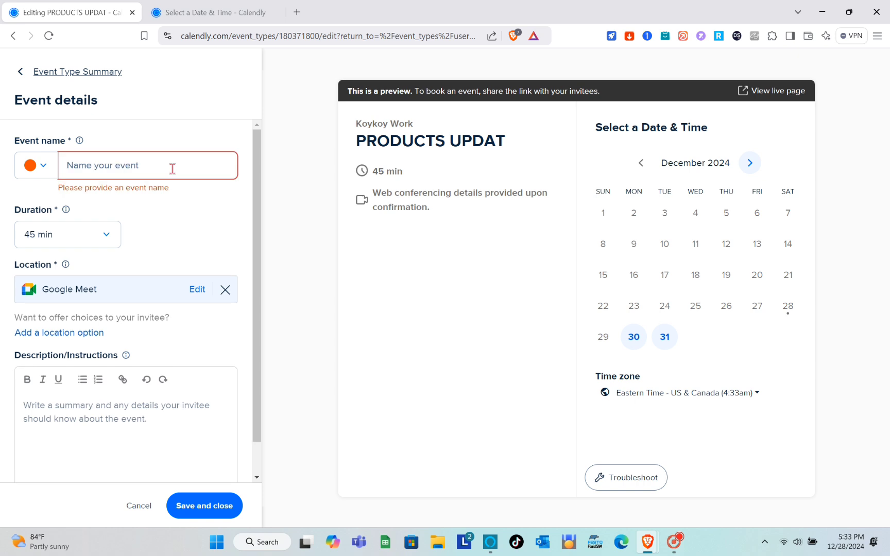
pyautogui.write('soc')
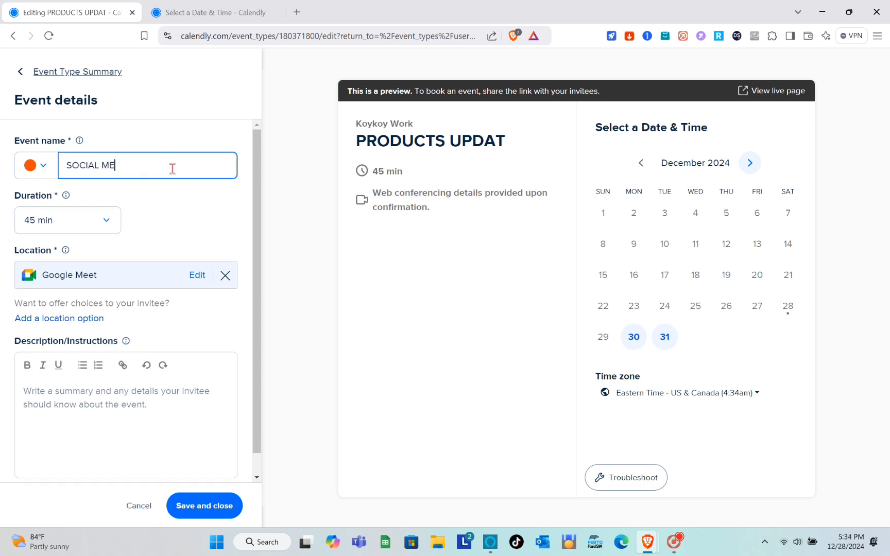
pyautogui.write('IAL MEDIA ACCOU')
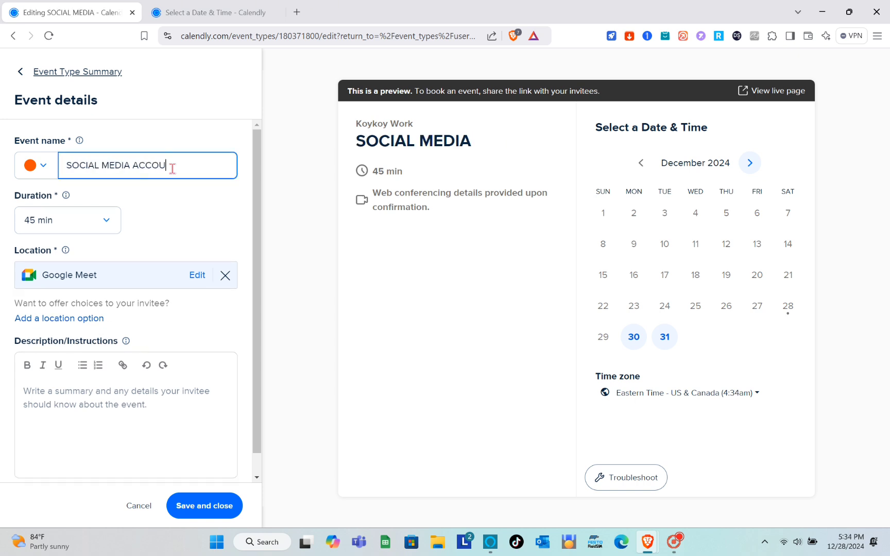
pyautogui.write('NTS UPDATE')
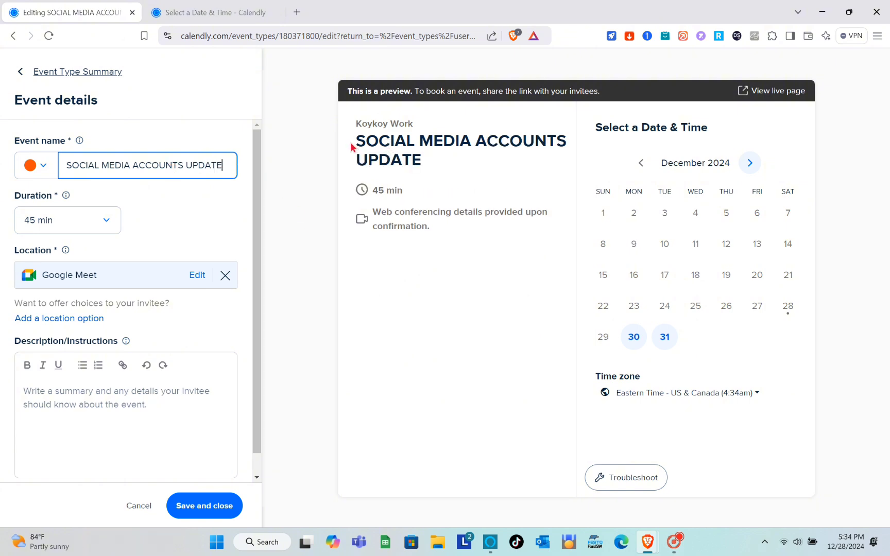
pyautogui.moveTo(358, 139); pyautogui.dragTo(456, 161)
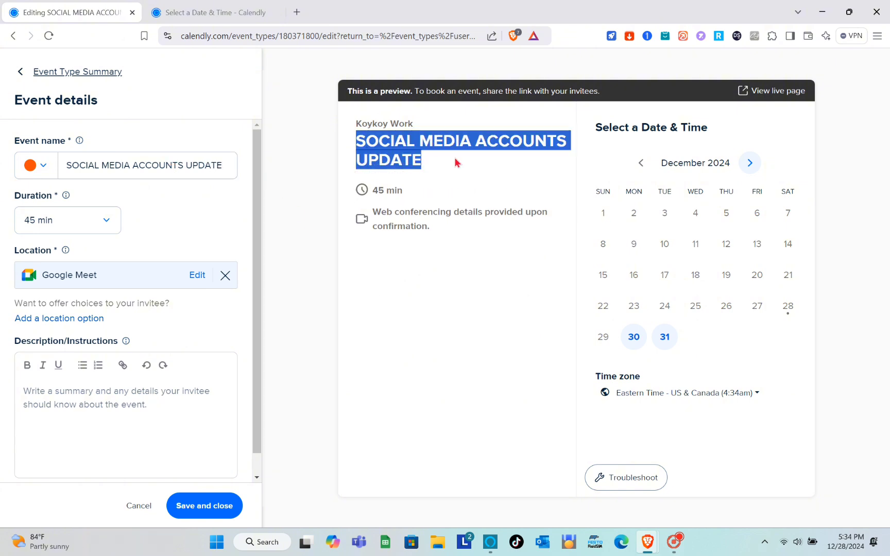
pyautogui.click(409, 352)
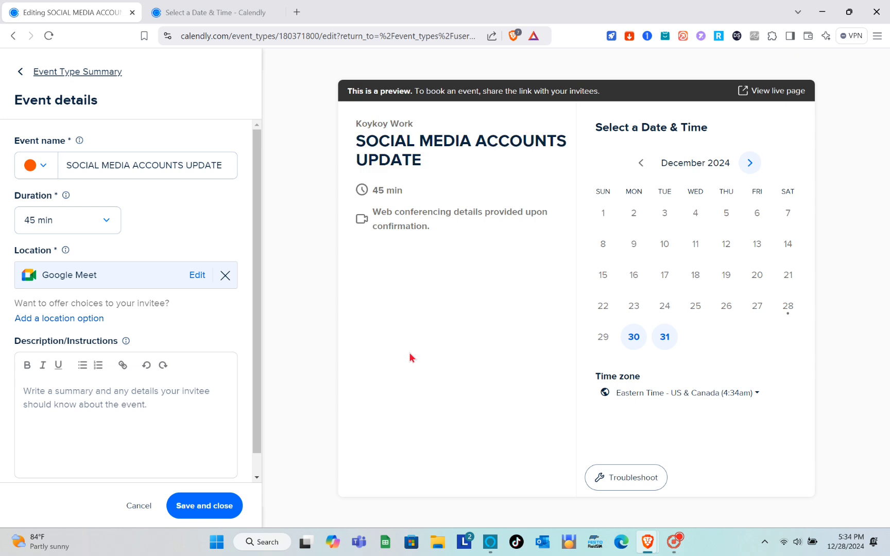
pyautogui.click(218, 508)
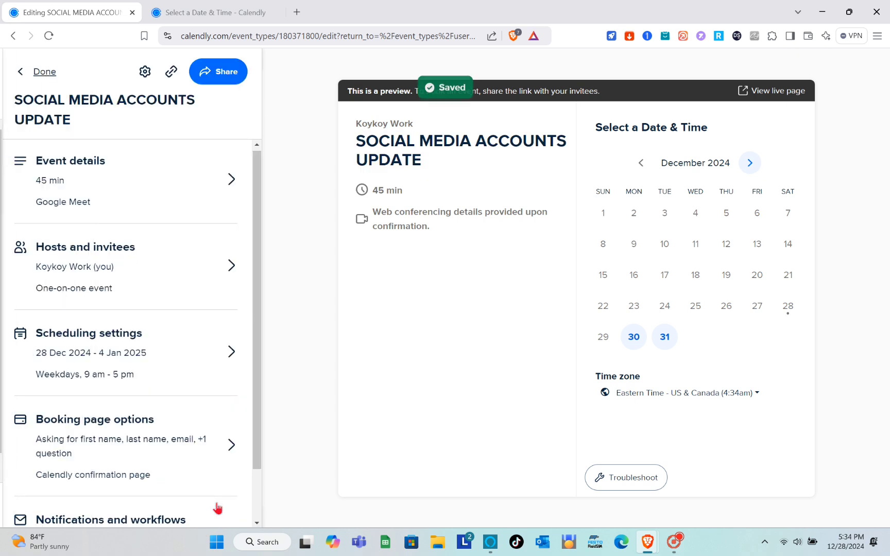
# Step: Reopen the event details and enter "Please hasvgdj hdvkdb jbdjwdb" as the description and instructions for invitees
pyautogui.click(225, 183)
pyautogui.click(85, 424)
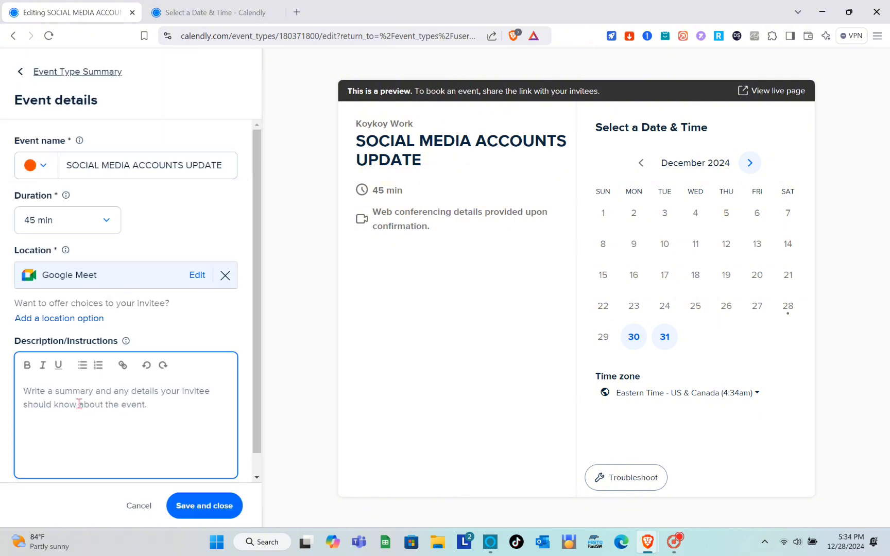
pyautogui.write('Please ')
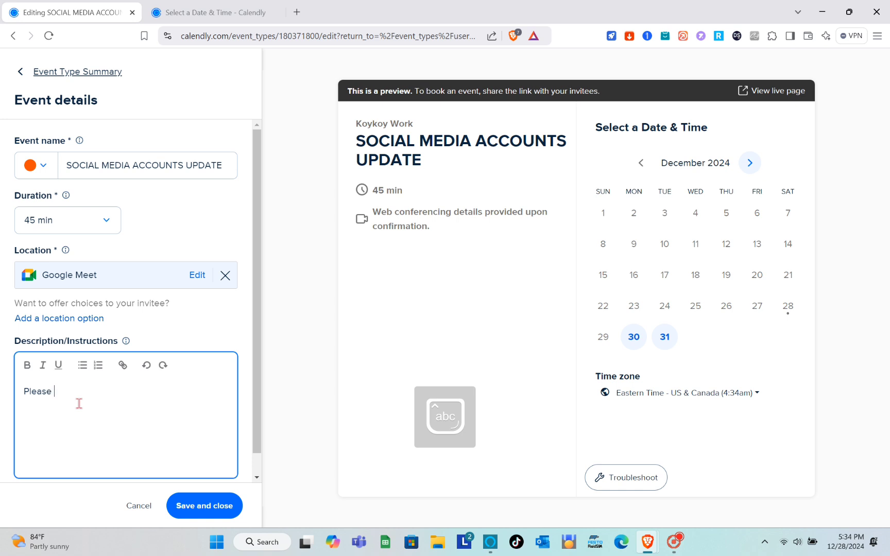
pyautogui.write('hasvgdj hdvk')
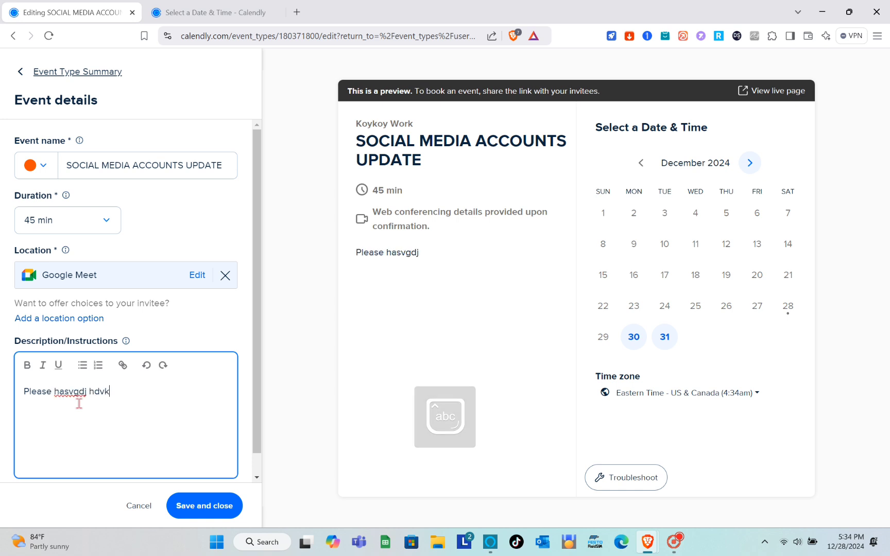
pyautogui.write('db jbdjwdb')
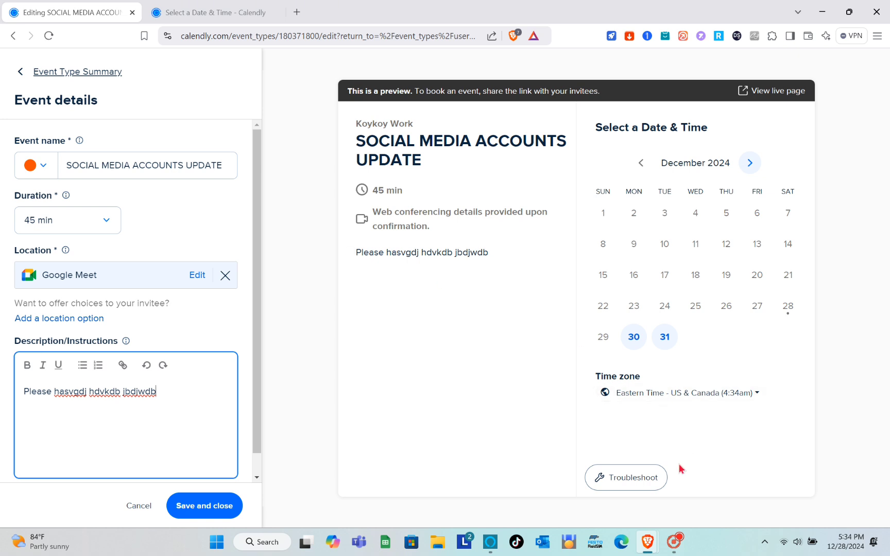
pyautogui.click(674, 548)
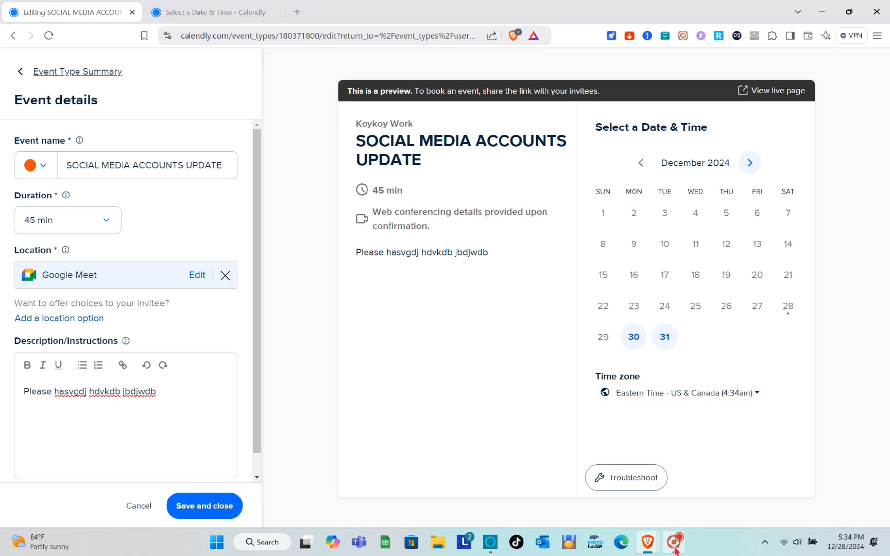